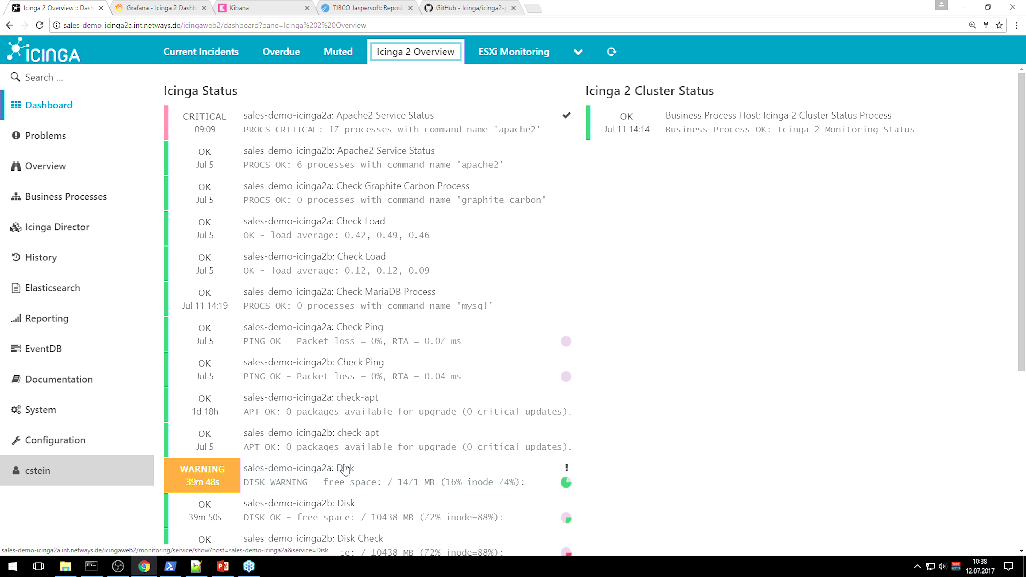
- From the Icinga 2 Overview dashboard, open the Icinga 2 Monitoring Status process and view its Icinga 2a Health checks
{"action": "scroll", "coordinate": [363, 481], "scroll_direction": "down", "scroll_amount": 10}
{"action": "left_click", "coordinate": [703, 243]}
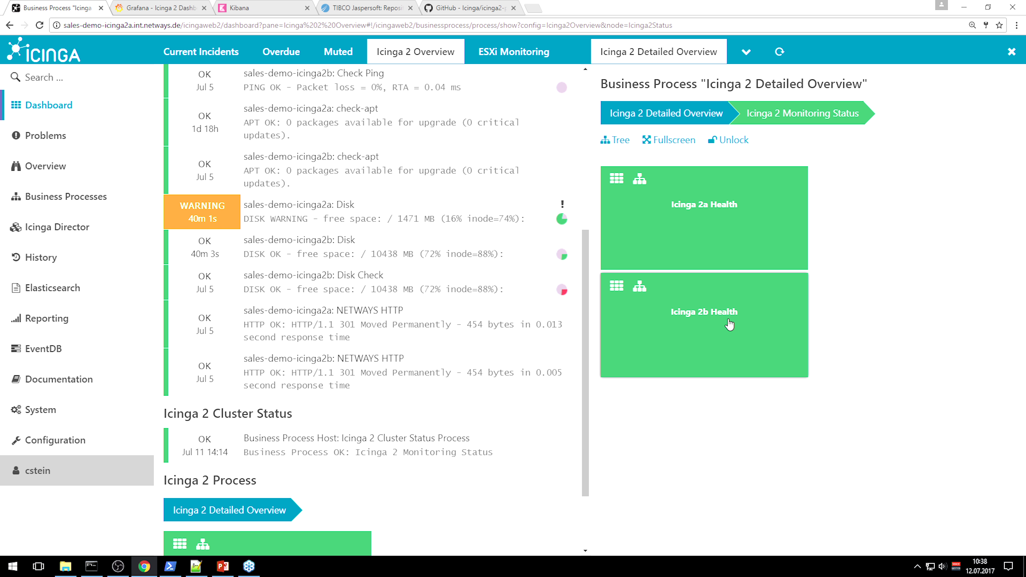
{"action": "left_click", "coordinate": [709, 225]}
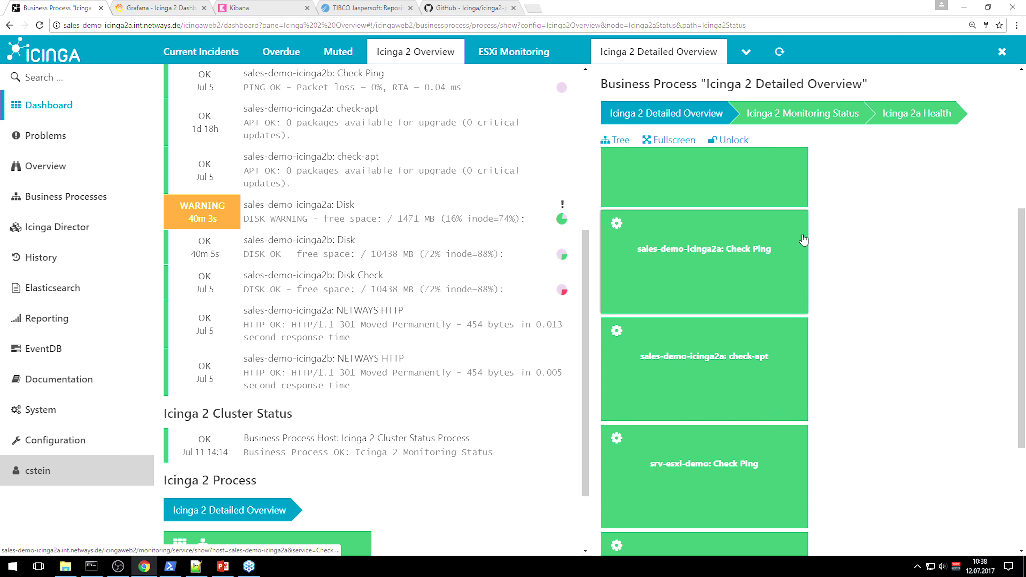
- Return to Icinga 2 Monitoring Status and review the checks that make up Icinga 2b Health
{"action": "left_click", "coordinate": [808, 118]}
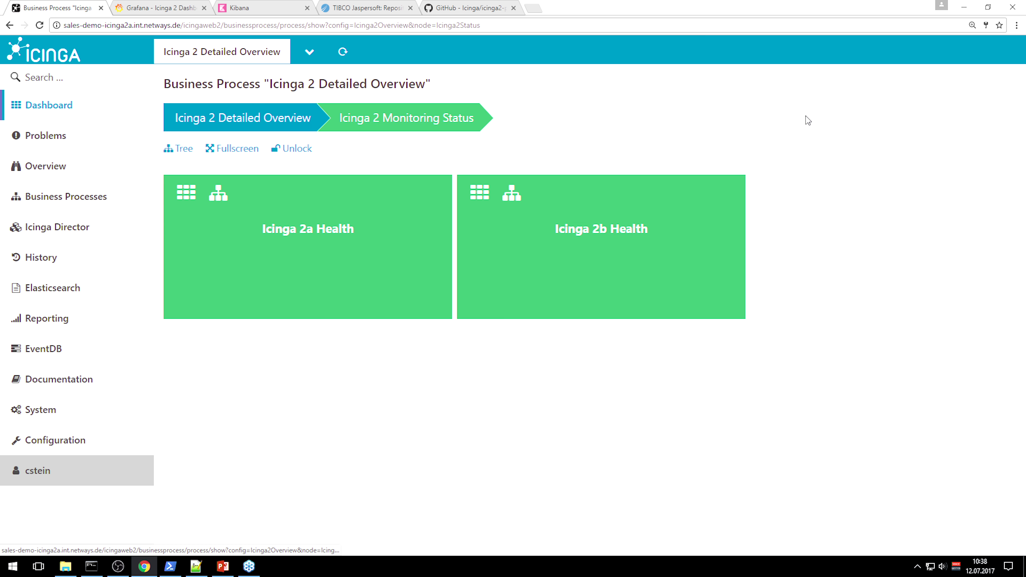
{"action": "left_click", "coordinate": [634, 262]}
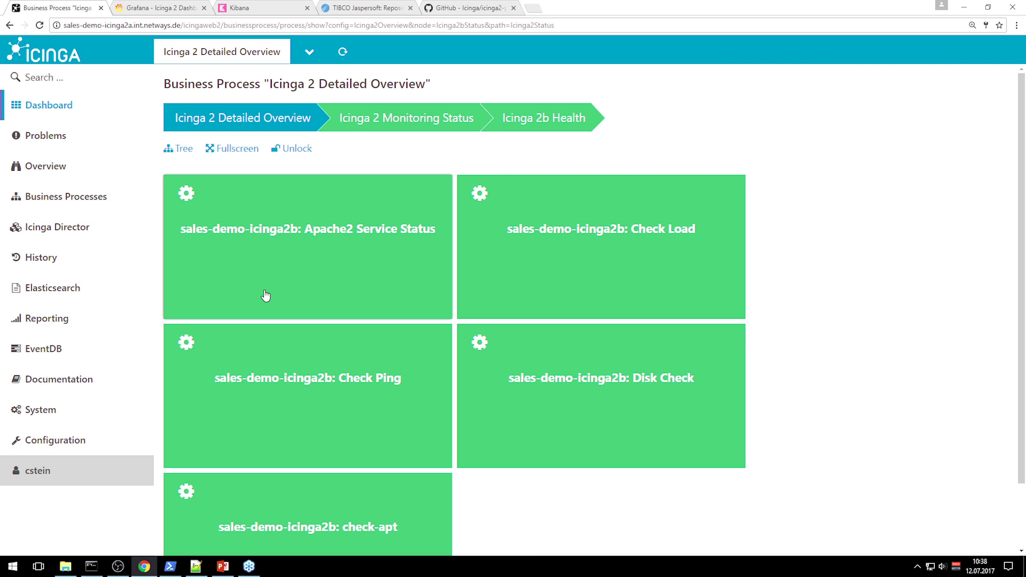
{"action": "scroll", "coordinate": [770, 319], "scroll_direction": "down", "scroll_amount": 1}
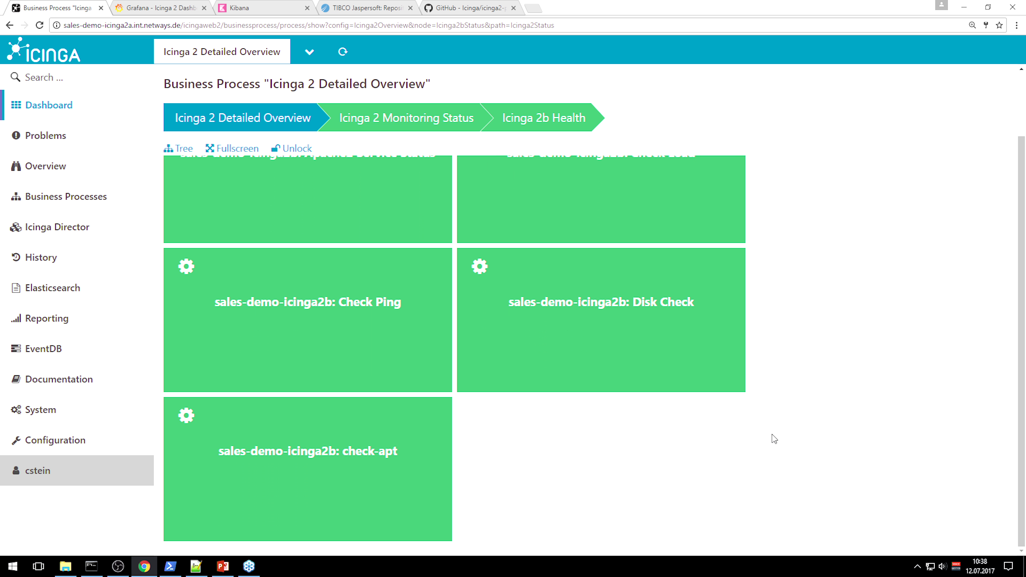
{"action": "scroll", "coordinate": [821, 422], "scroll_direction": "up", "scroll_amount": 1}
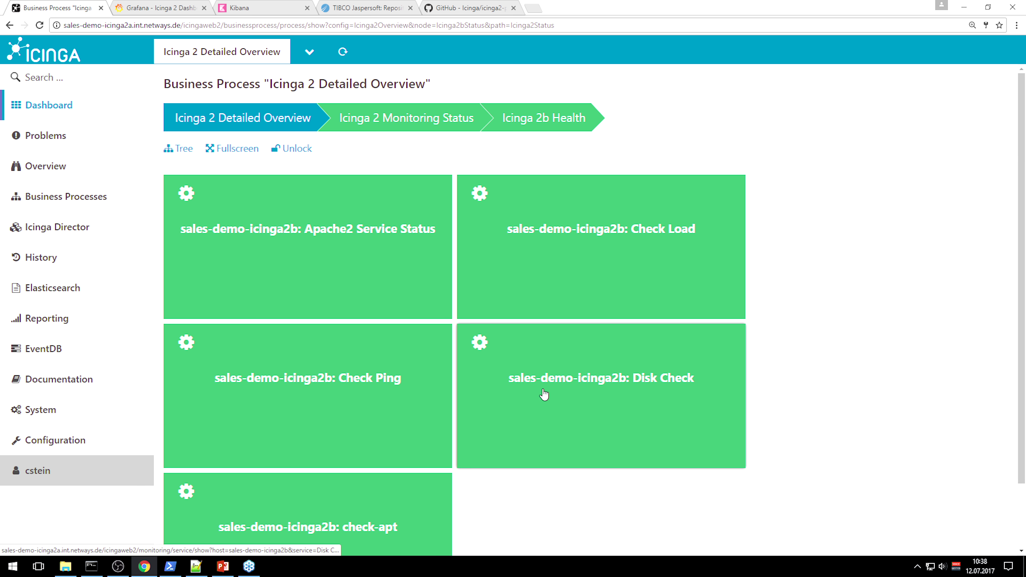
- Open the Icinga 2a Health node of Icinga 2 Monitoring Status and unlock the process for editing
{"action": "left_click", "coordinate": [397, 126]}
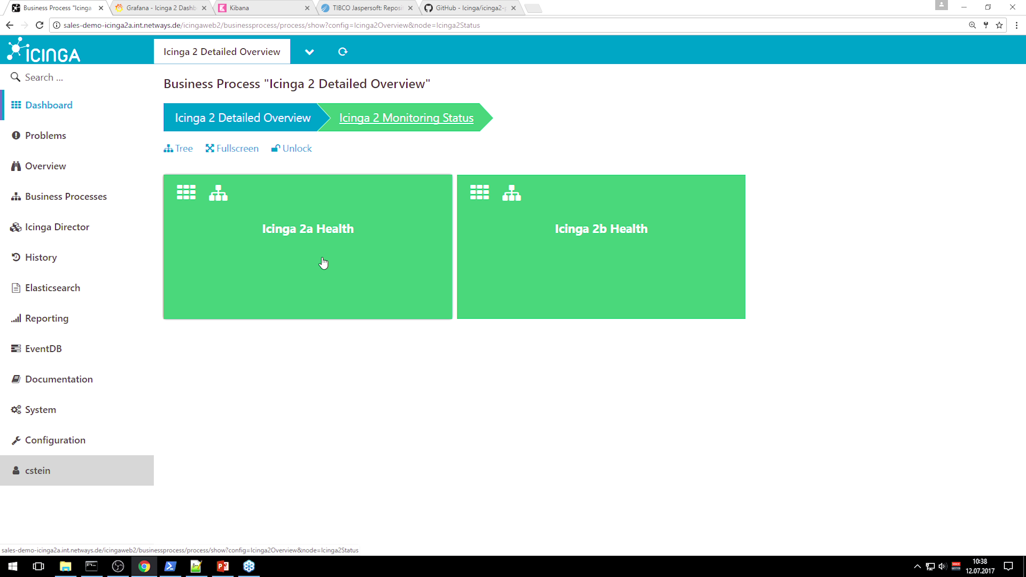
{"action": "left_click", "coordinate": [279, 255]}
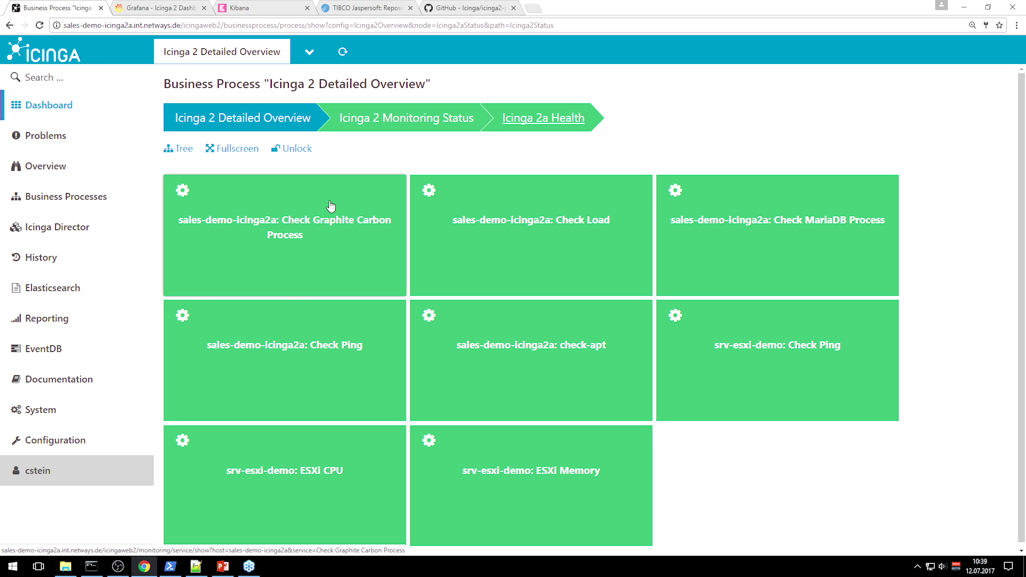
{"action": "left_click", "coordinate": [292, 149]}
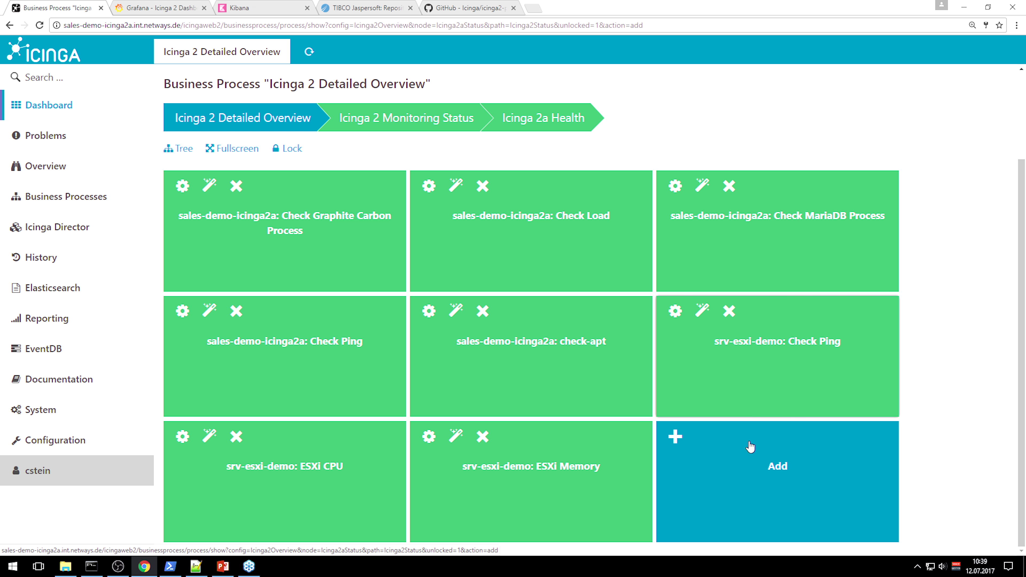
- Add the Disk service of host sales-demo-icinga2a as a node to Icinga 2a Health and store the process configuration
{"action": "left_click", "coordinate": [734, 481]}
{"action": "left_click", "coordinate": [573, 211]}
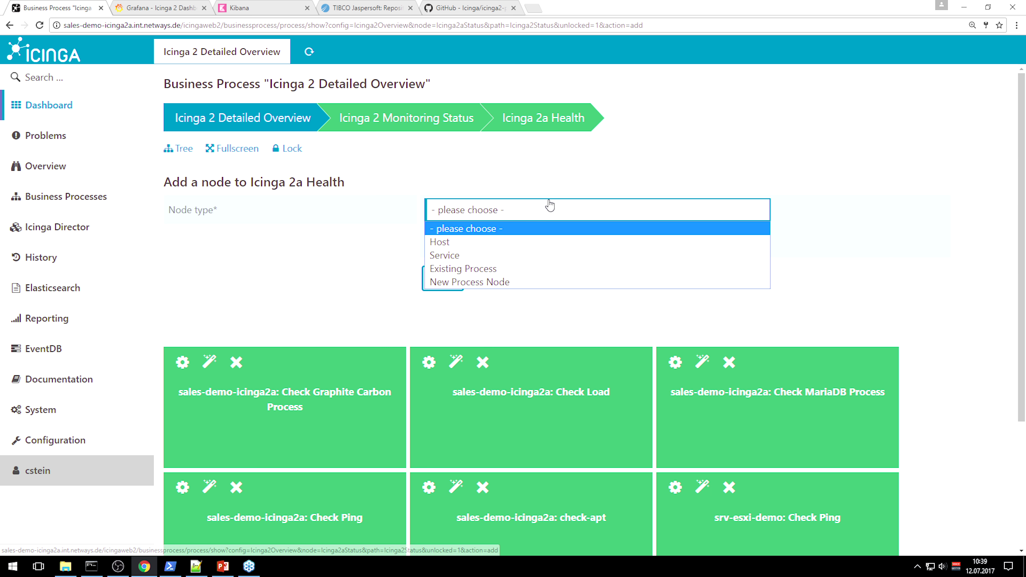
{"action": "left_click", "coordinate": [471, 255]}
{"action": "left_click", "coordinate": [481, 270]}
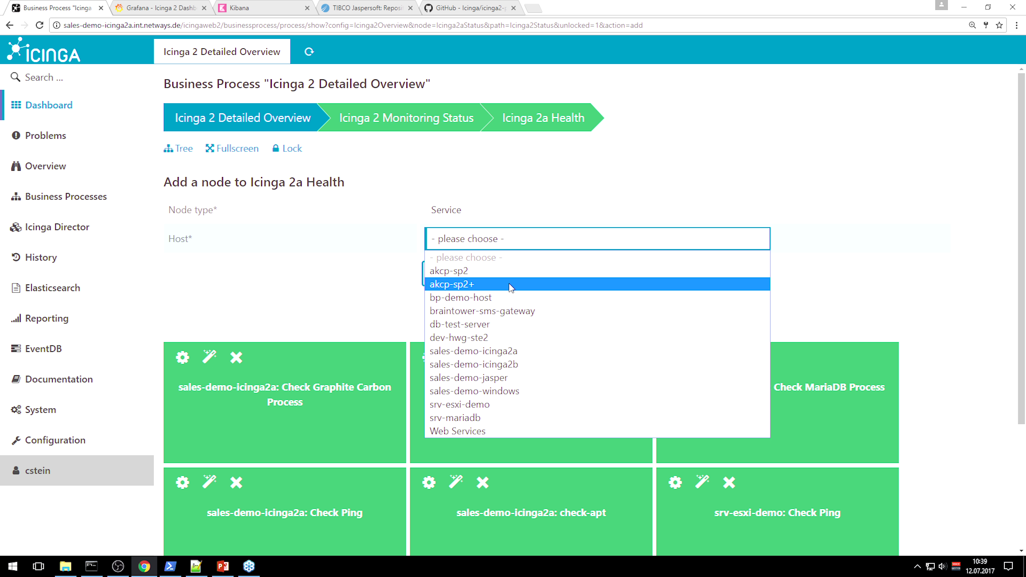
{"action": "left_click", "coordinate": [521, 350]}
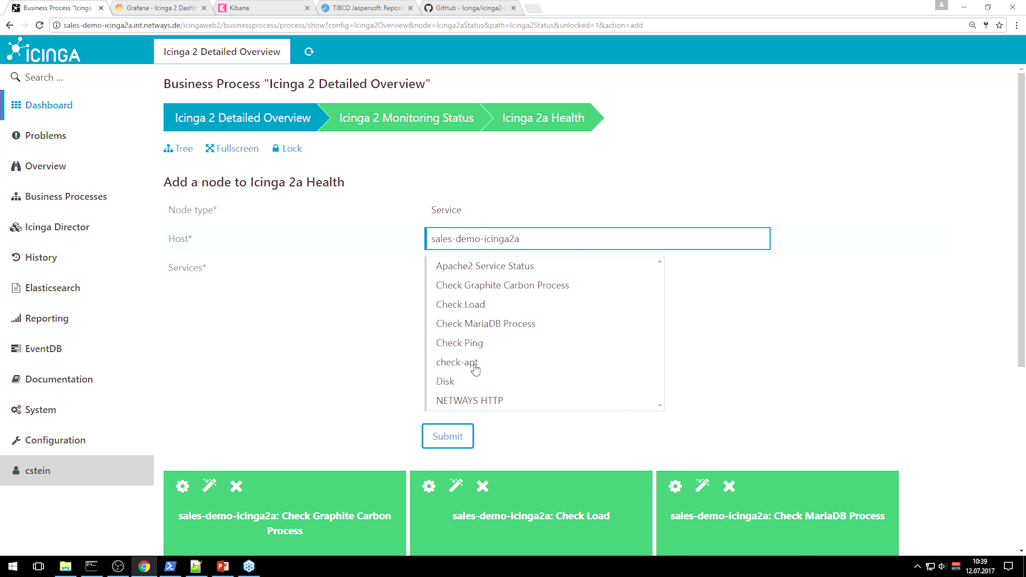
{"action": "left_click", "coordinate": [453, 381]}
{"action": "left_click", "coordinate": [448, 470]}
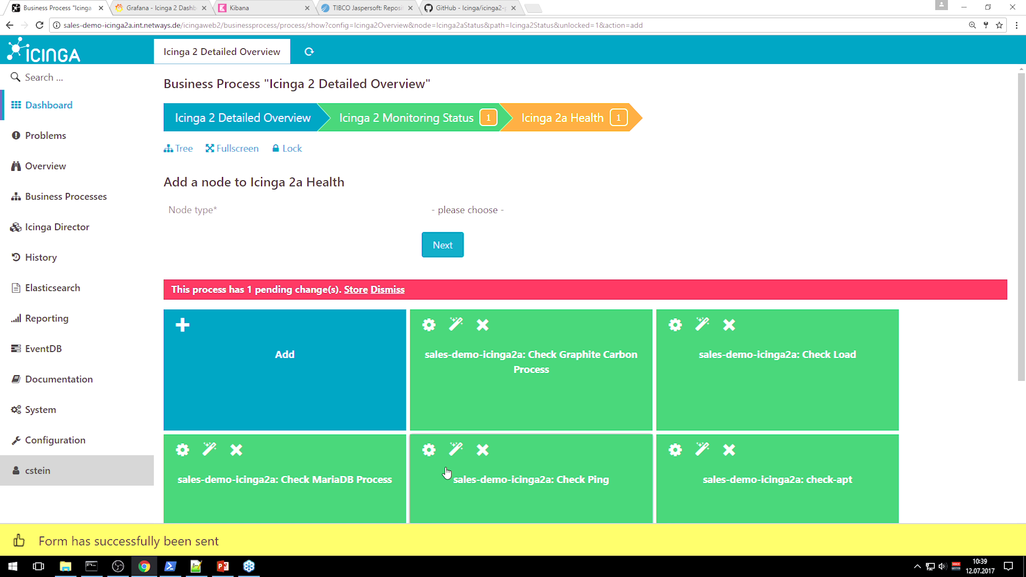
{"action": "left_click", "coordinate": [358, 290]}
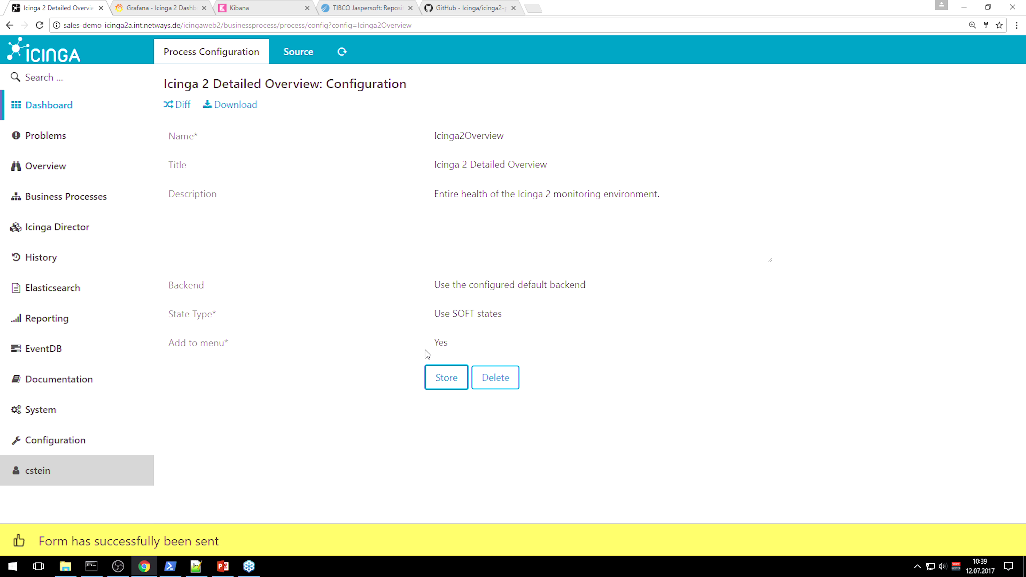
{"action": "left_click", "coordinate": [436, 380]}
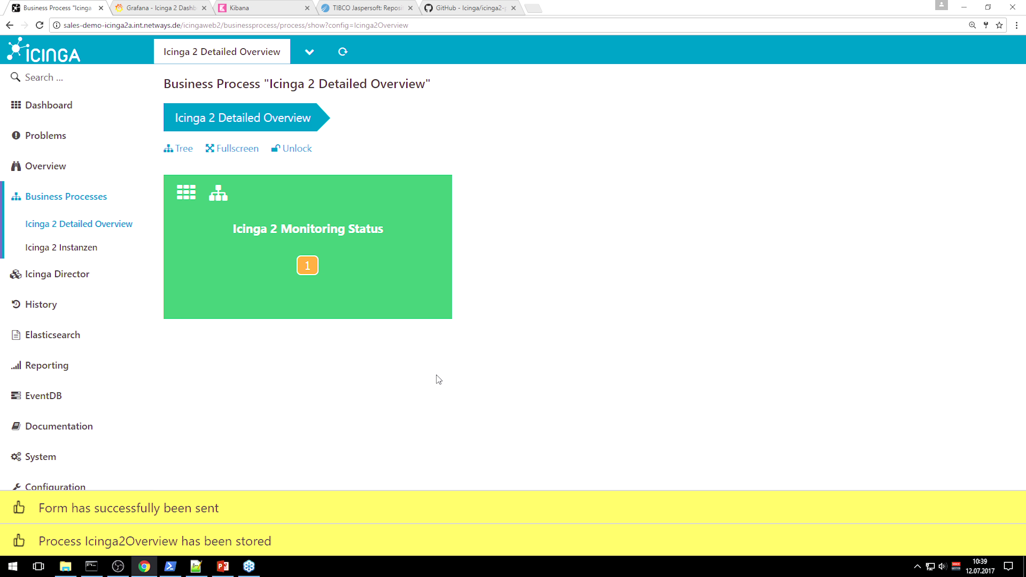
- Examine the checks under Icinga 2a Health and Icinga 2b Health in the stored Icinga 2 Monitoring Status process
{"action": "left_click", "coordinate": [308, 270]}
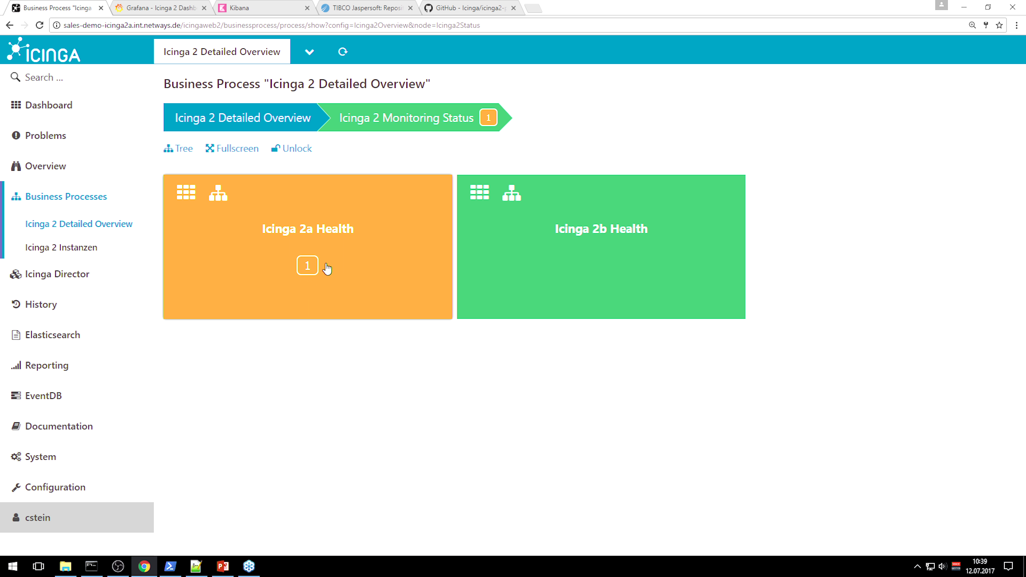
{"action": "left_click", "coordinate": [311, 278]}
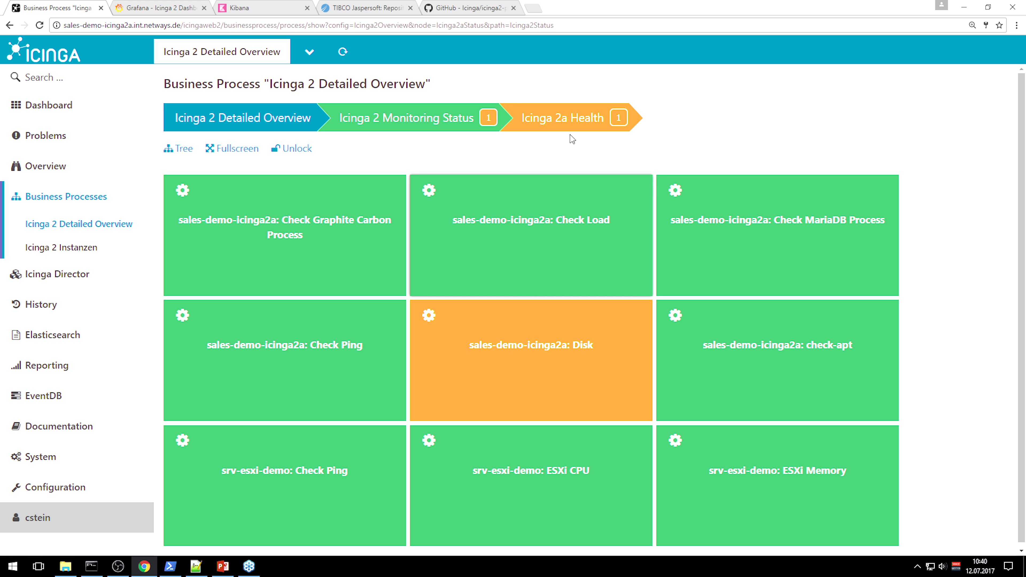
{"action": "left_click", "coordinate": [426, 117]}
{"action": "left_click", "coordinate": [543, 274]}
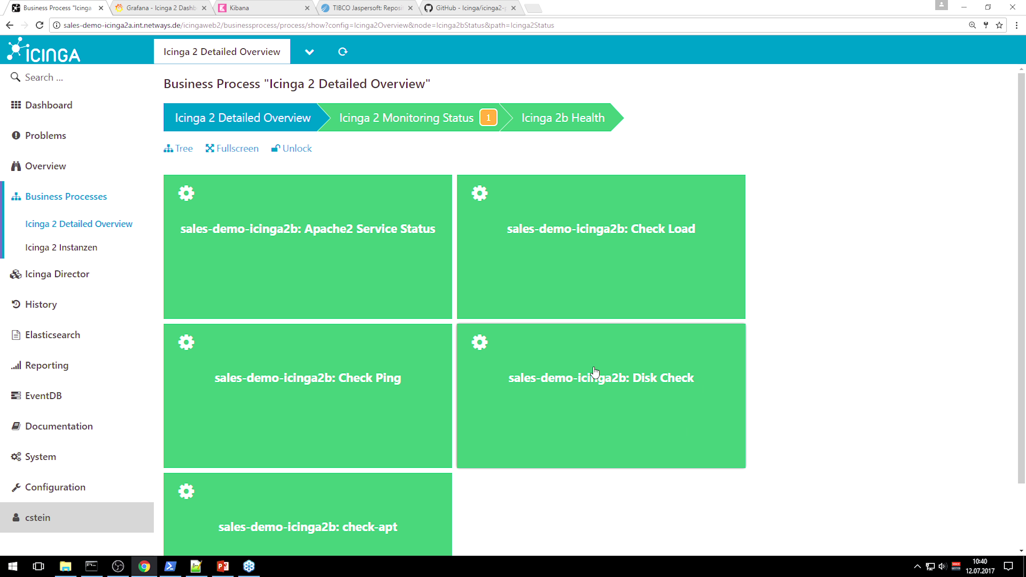
{"action": "scroll", "coordinate": [802, 426], "scroll_direction": "down", "scroll_amount": 2}
{"action": "scroll", "coordinate": [804, 423], "scroll_direction": "up", "scroll_amount": 2}
{"action": "left_click", "coordinate": [435, 126]}
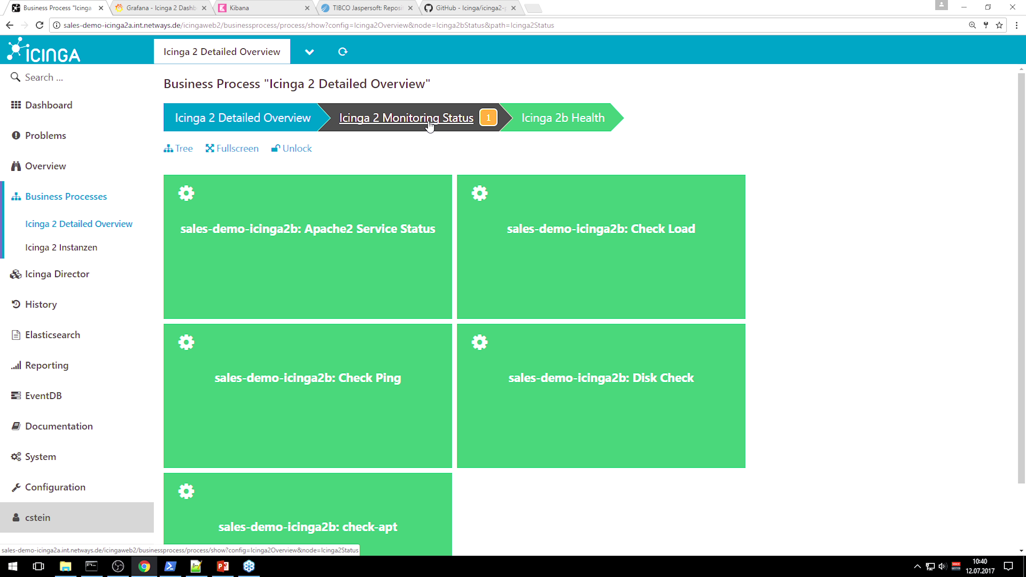
- Return to the Icinga 2 Overview dashboard and check the Icinga 2 Process tile
{"action": "left_click", "coordinate": [112, 118]}
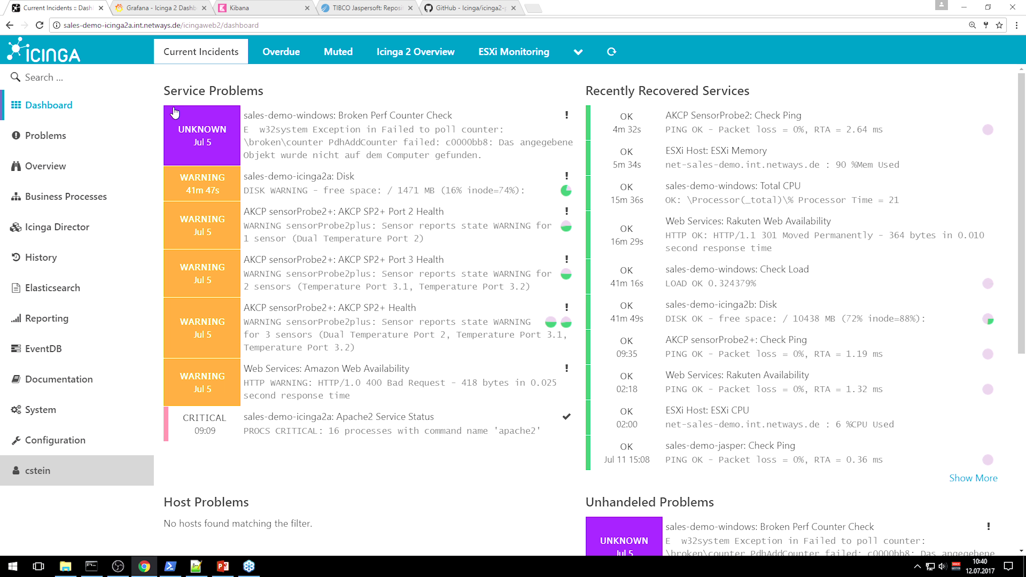
{"action": "left_click", "coordinate": [445, 55]}
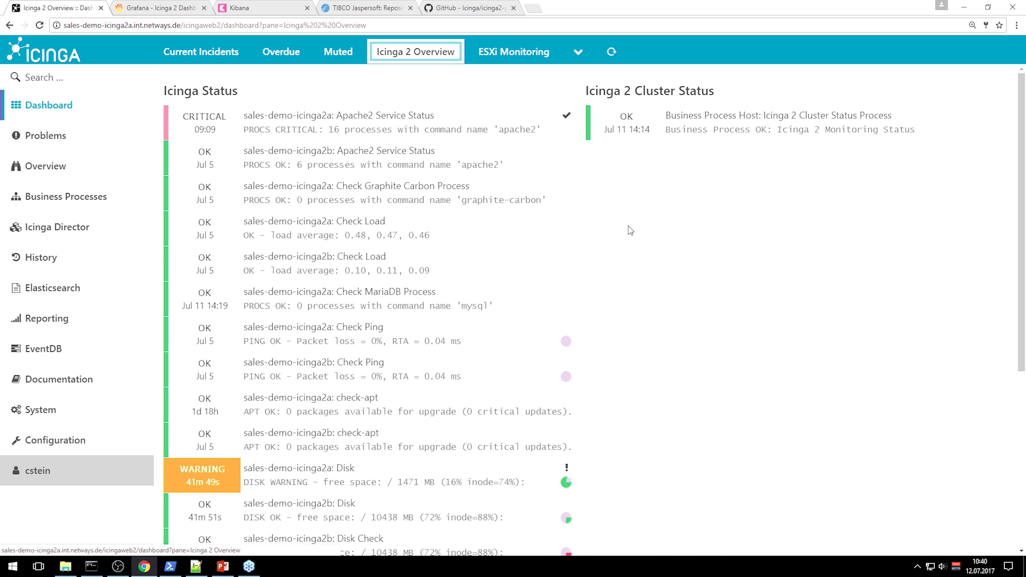
{"action": "scroll", "coordinate": [699, 336], "scroll_direction": "down", "scroll_amount": 7}
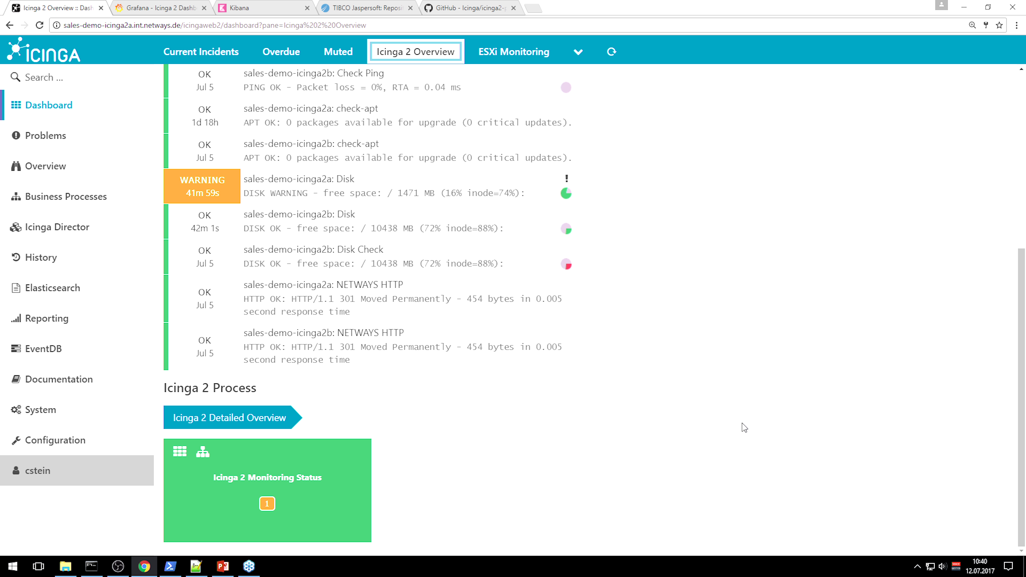
{"action": "scroll", "coordinate": [745, 429], "scroll_direction": "up", "scroll_amount": 5}
- Open the ESXi Monitoring dashboard and examine the ESXi Memory service's plugin output, problem handling, notifications and check execution details
{"action": "left_click", "coordinate": [514, 52]}
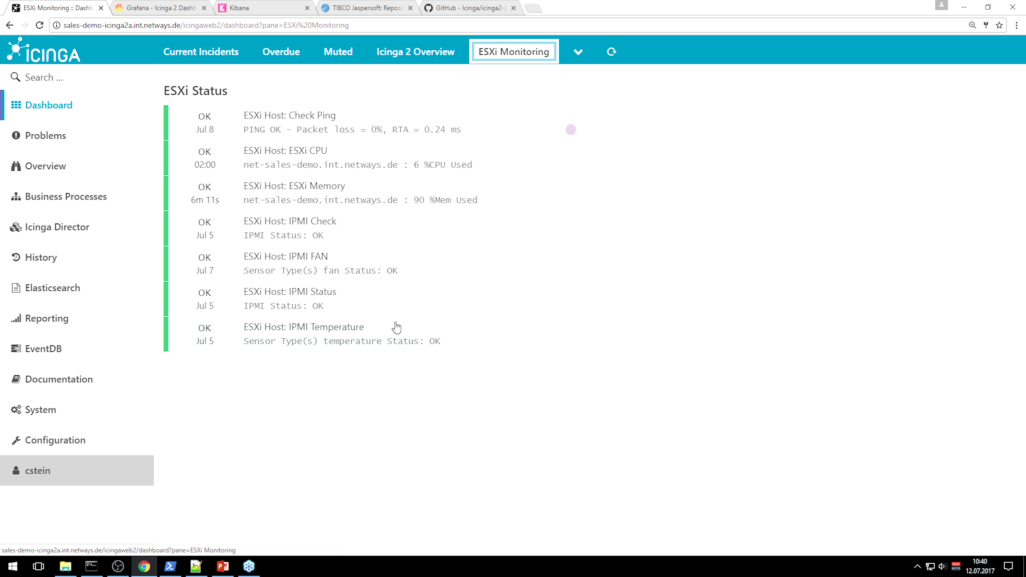
{"action": "left_click", "coordinate": [436, 201]}
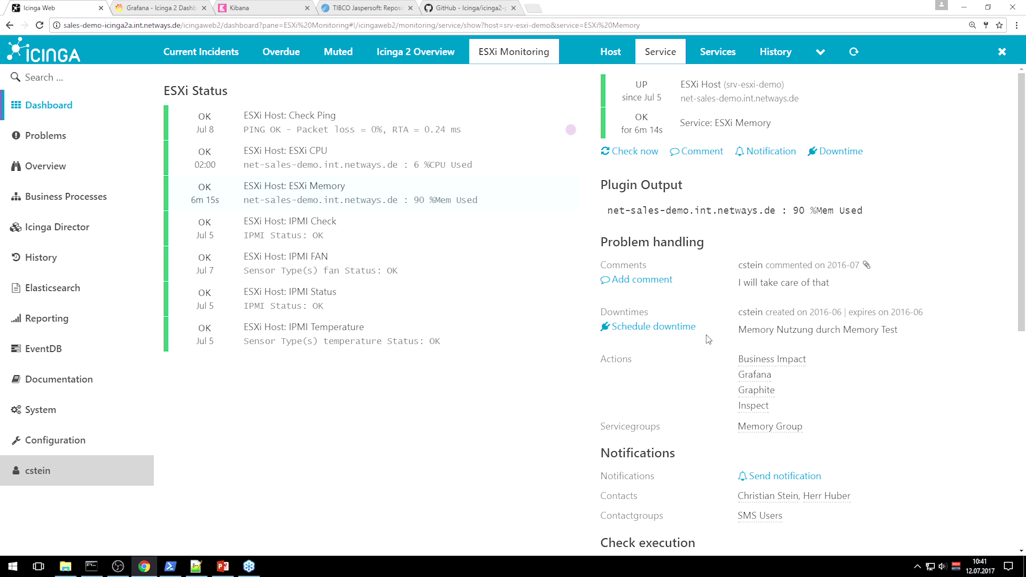
{"action": "left_click_drag", "start_coordinate": [769, 211], "coordinate": [866, 215]}
{"action": "left_click", "coordinate": [867, 215]}
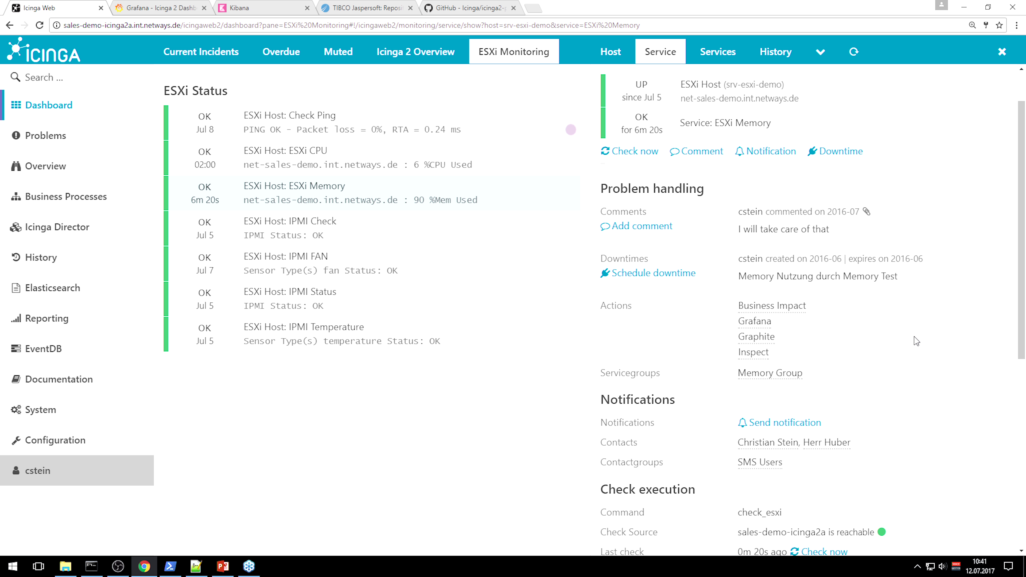
{"action": "scroll", "coordinate": [916, 341], "scroll_direction": "down", "scroll_amount": 5}
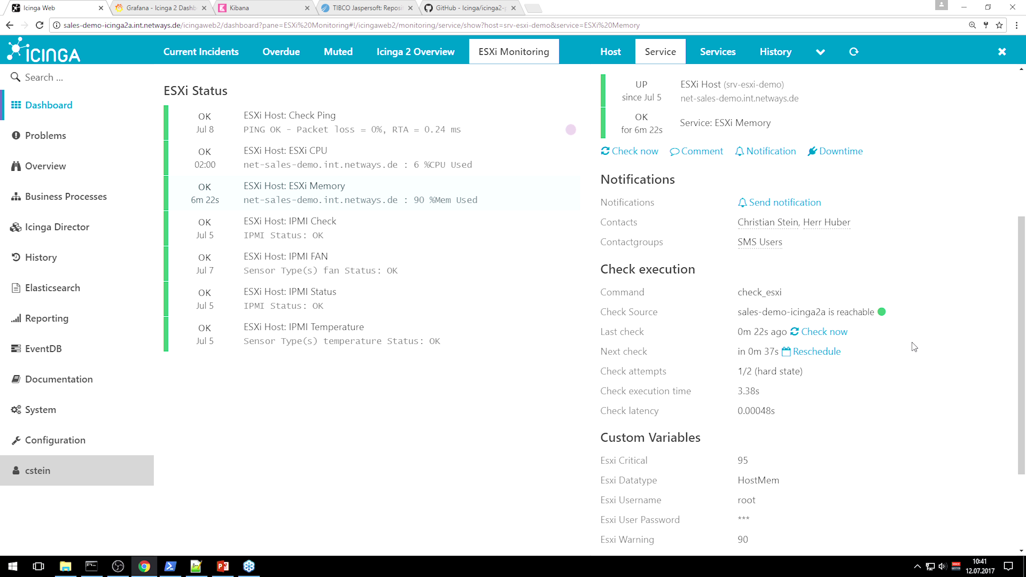
{"action": "scroll", "coordinate": [914, 349], "scroll_direction": "up", "scroll_amount": 7}
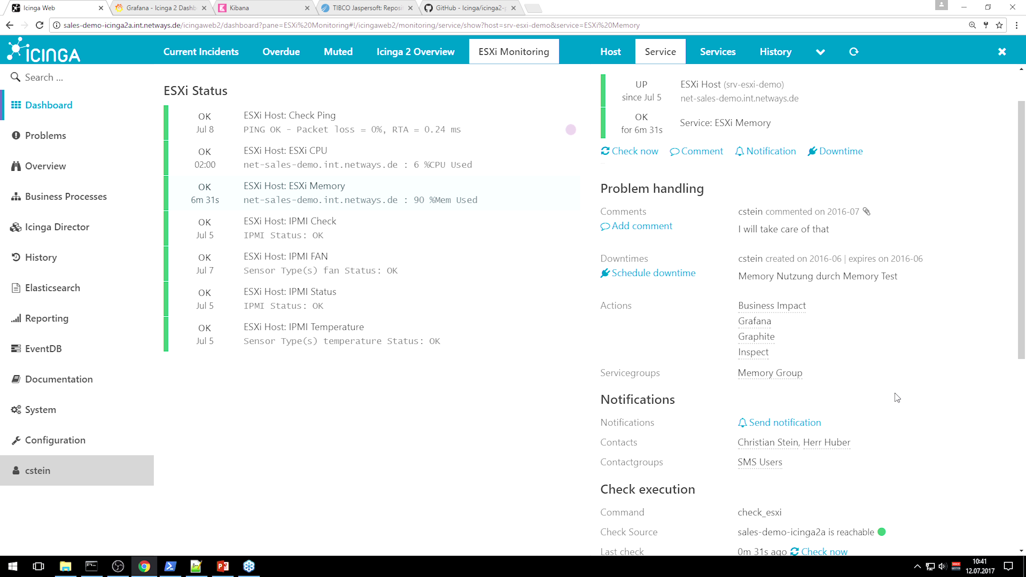
- View the list of host problems and open the list of service problems
{"action": "left_click", "coordinate": [103, 146]}
{"action": "left_click", "coordinate": [83, 165]}
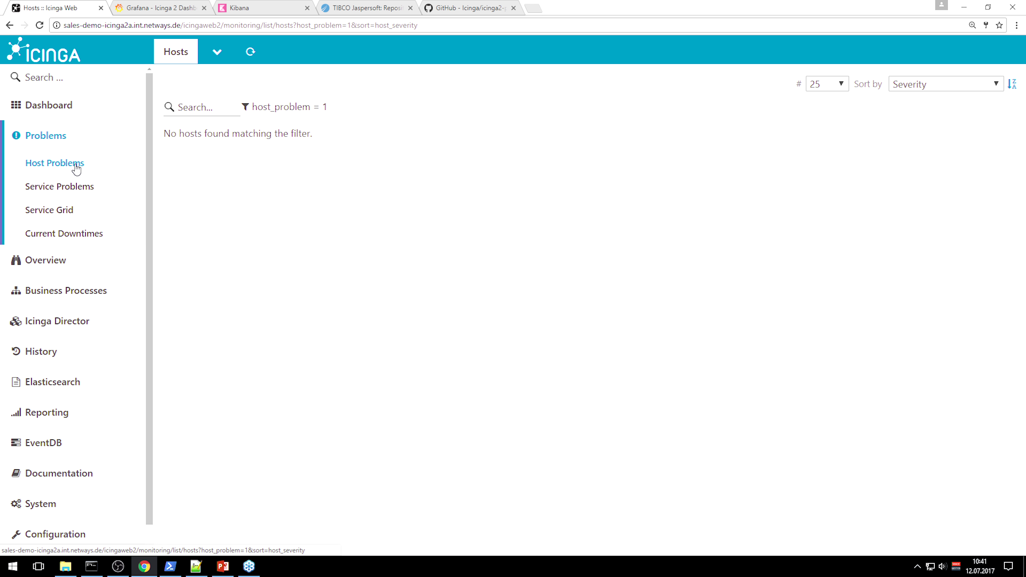
{"action": "left_click", "coordinate": [75, 187]}
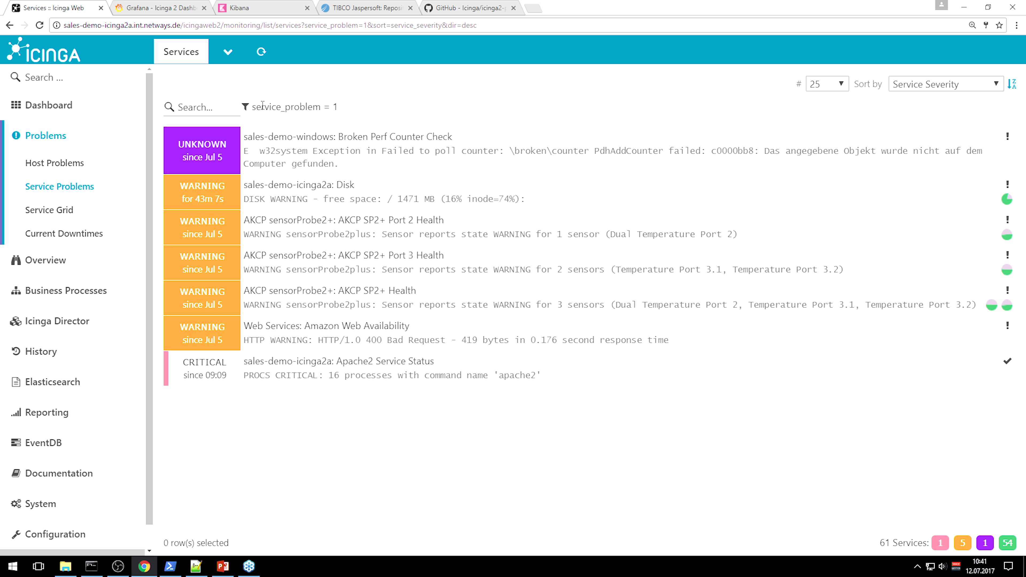
- Extend the service problem filter with an AND condition for Host (Case insensitive) = *AKCP* and apply it
{"action": "left_click", "coordinate": [246, 107]}
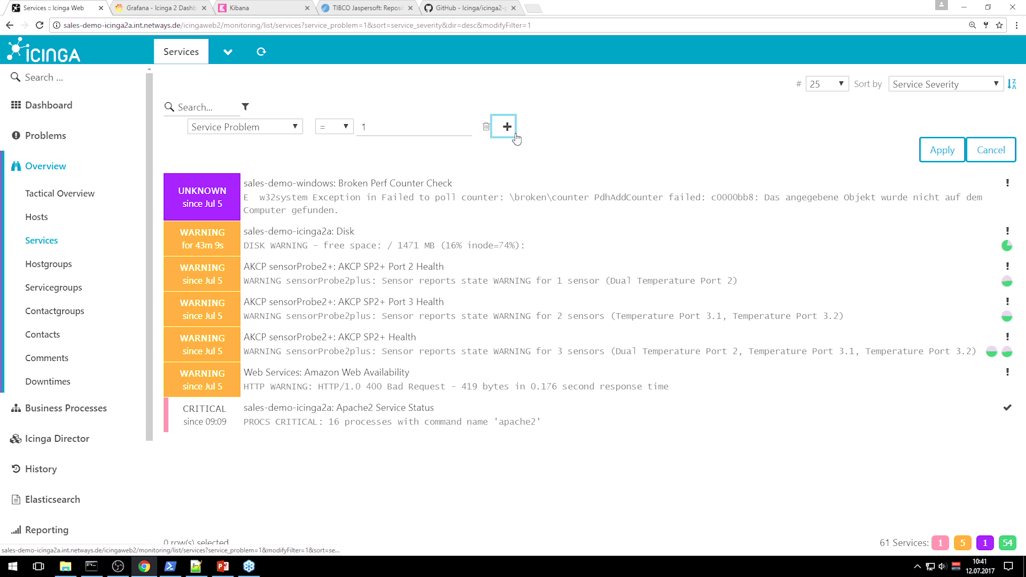
{"action": "left_click", "coordinate": [507, 126]}
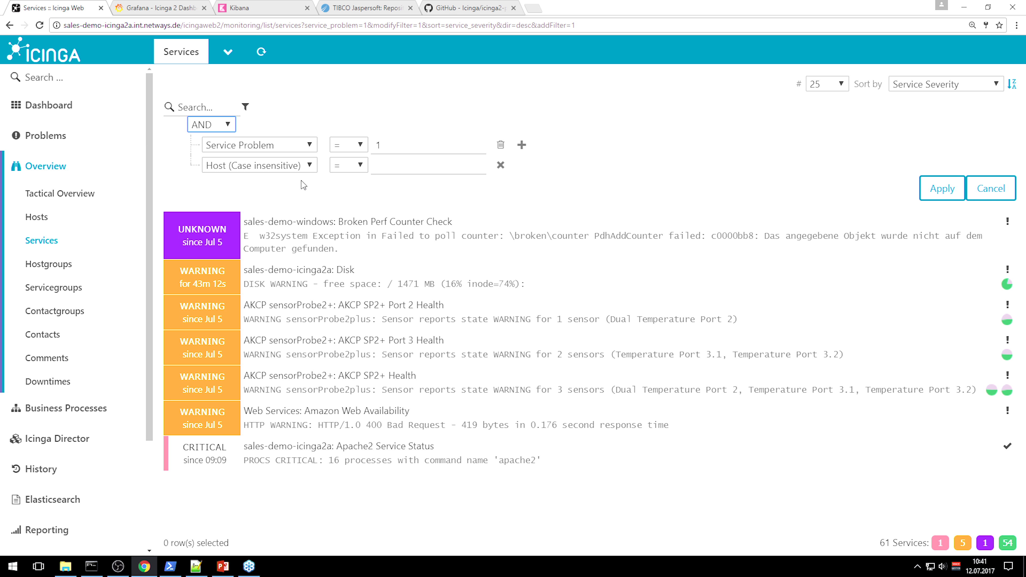
{"action": "left_click", "coordinate": [393, 164]}
{"action": "type", "text": "*AKCP*"}
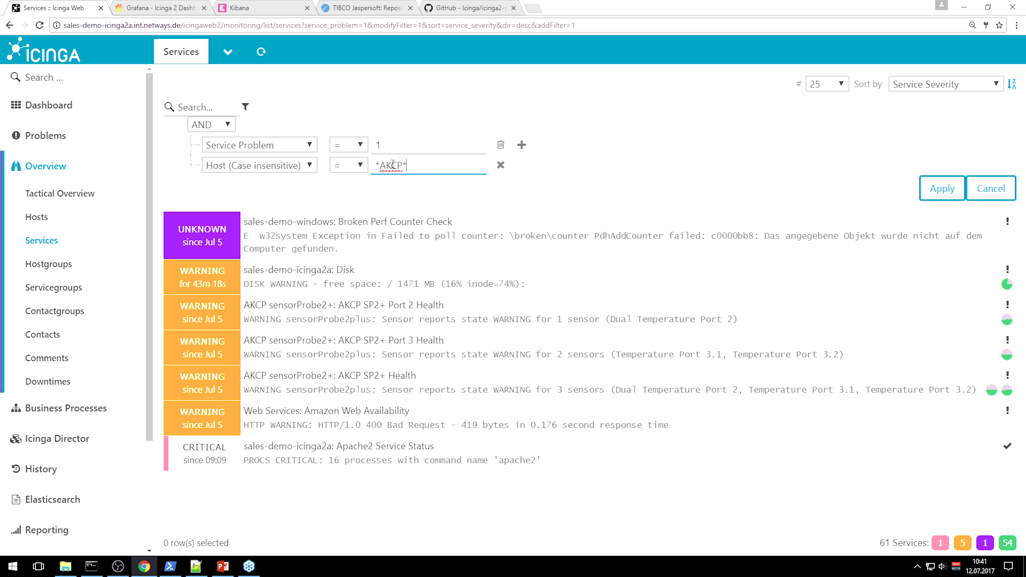
{"action": "key", "text": "Return"}
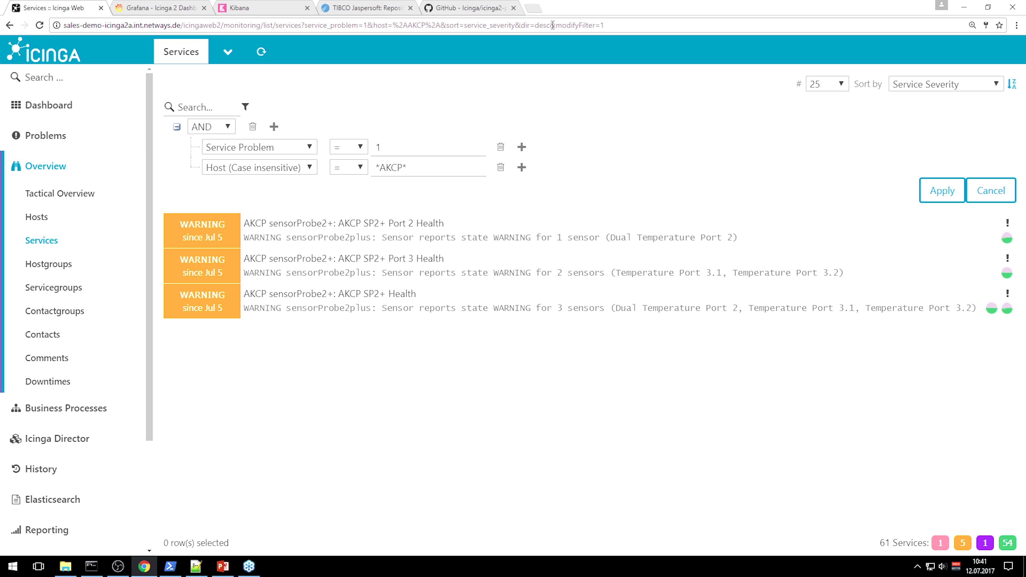
- Remove the modifyFilter parameter from the page address and reload the filtered service list
{"action": "left_click_drag", "start_coordinate": [553, 25], "coordinate": [639, 29]}
{"action": "key", "text": "BackSpace"}
{"action": "key", "text": "Return"}
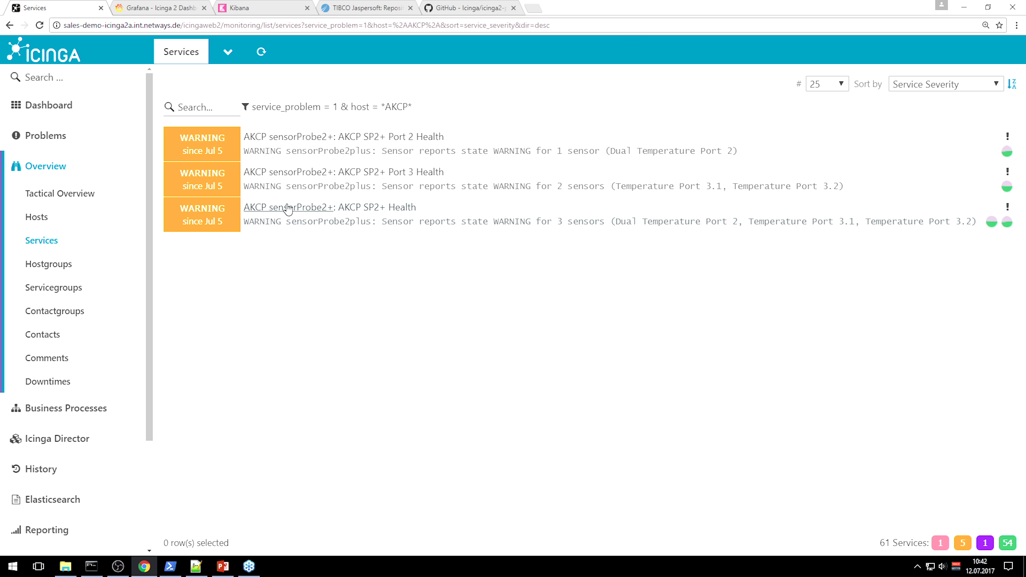
- Add the filtered AKCP service list as dashlet "AKCP" to a new dashboard named "Environment Monitoring" and open that dashboard
{"action": "mouse_move", "coordinate": [229, 49]}
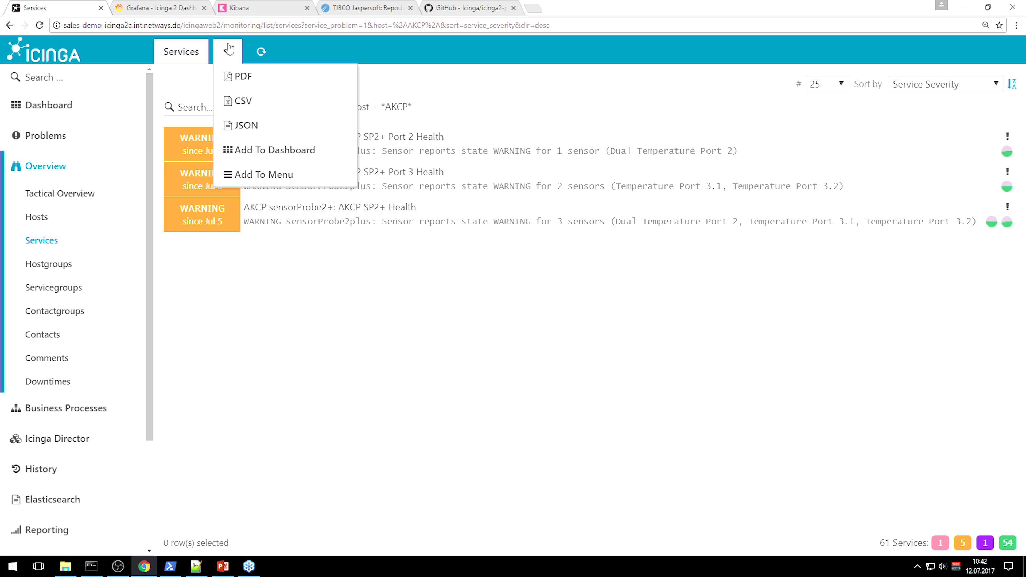
{"action": "left_click", "coordinate": [249, 150]}
{"action": "left_click", "coordinate": [314, 151]}
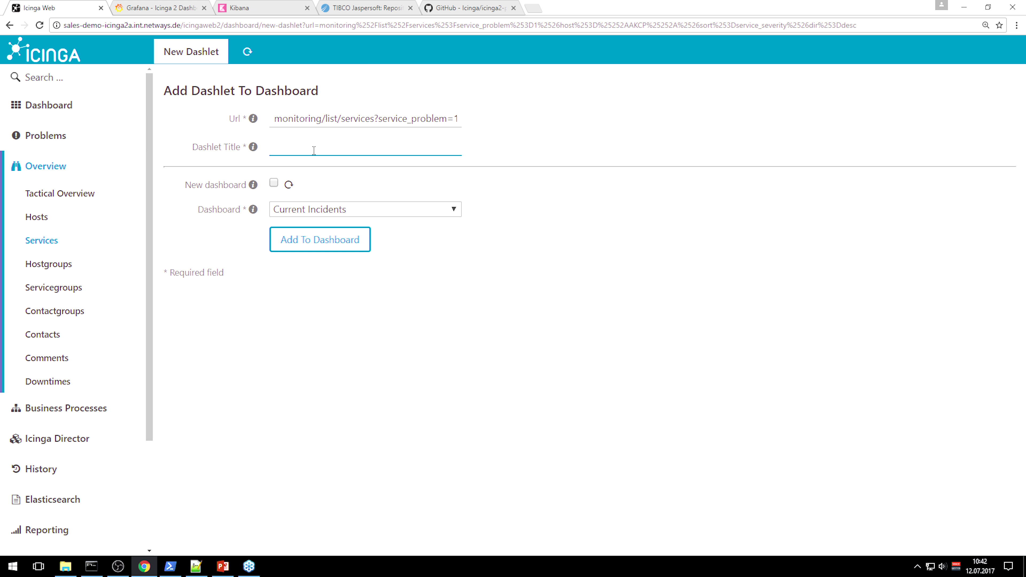
{"action": "type", "text": "AKCP"}
{"action": "left_click", "coordinate": [274, 182]}
{"action": "left_click_drag", "start_coordinate": [348, 236], "coordinate": [85, 238]}
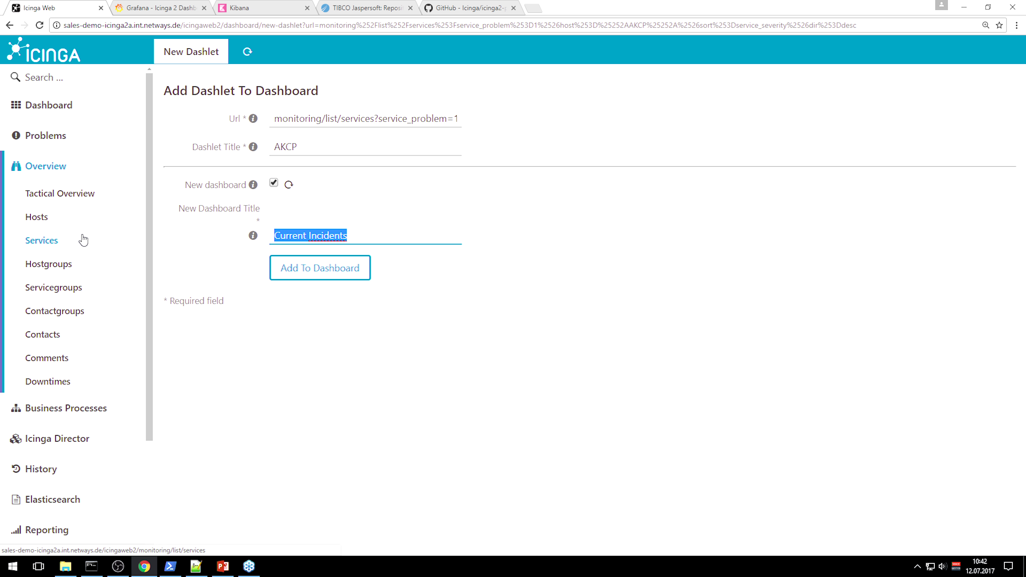
{"action": "type", "text": "E"}
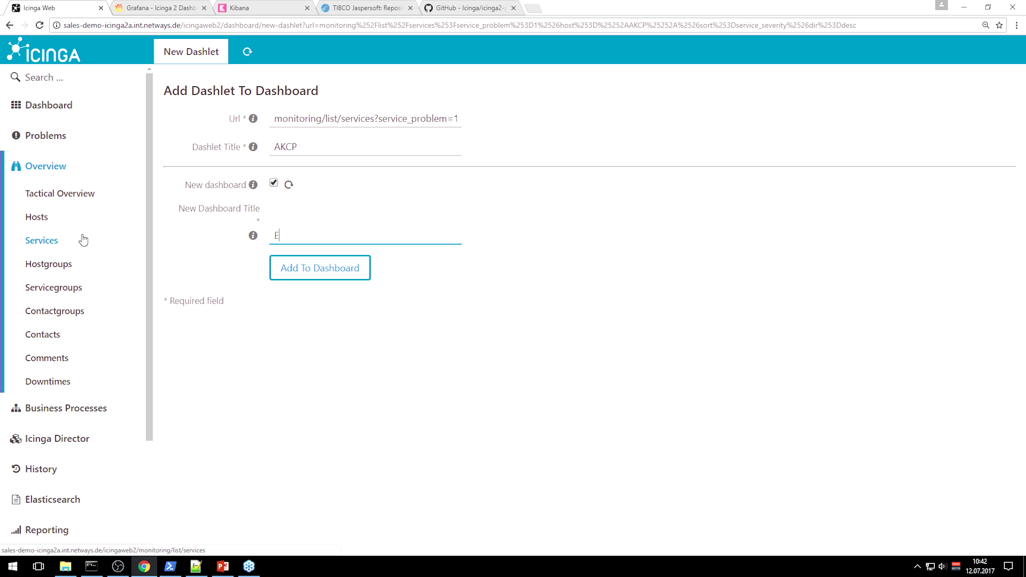
{"action": "type", "text": "nvironment Monitoring"}
{"action": "left_click", "coordinate": [305, 271]}
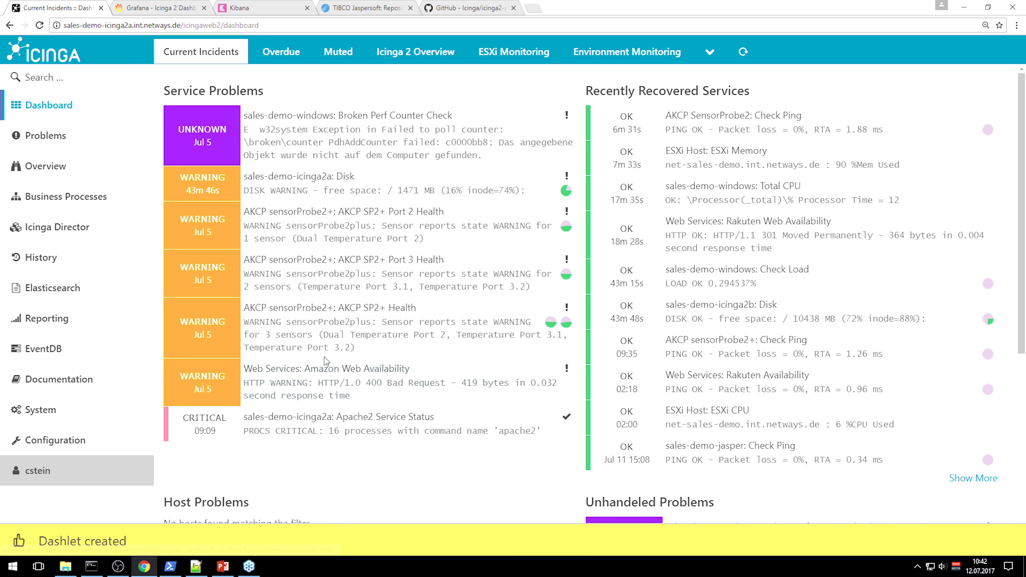
{"action": "left_click", "coordinate": [603, 61]}
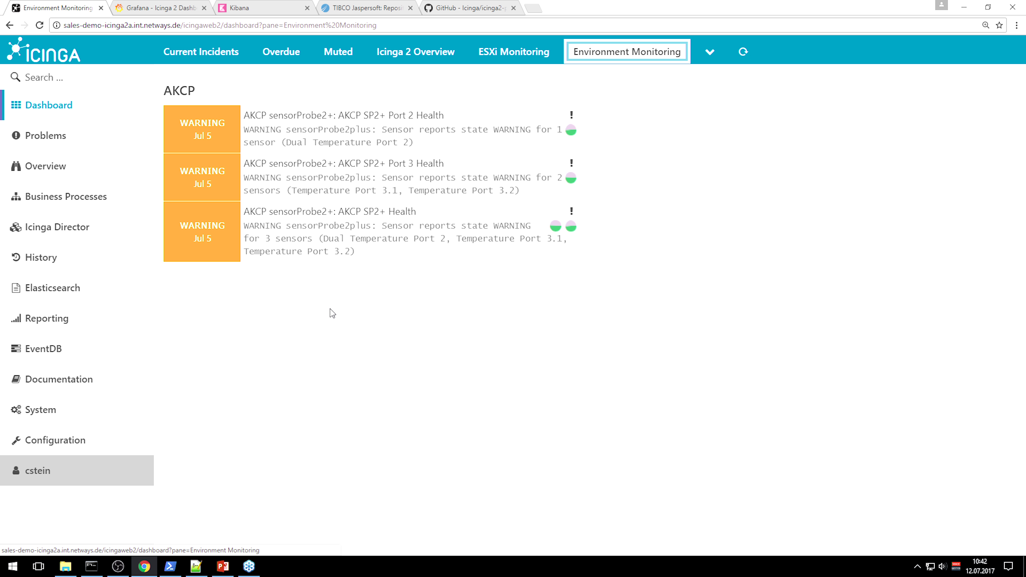
- Open the service problems list, extend its filter with an AND condition for Service Acknowledged = 0, and apply it
{"action": "left_click", "coordinate": [82, 140]}
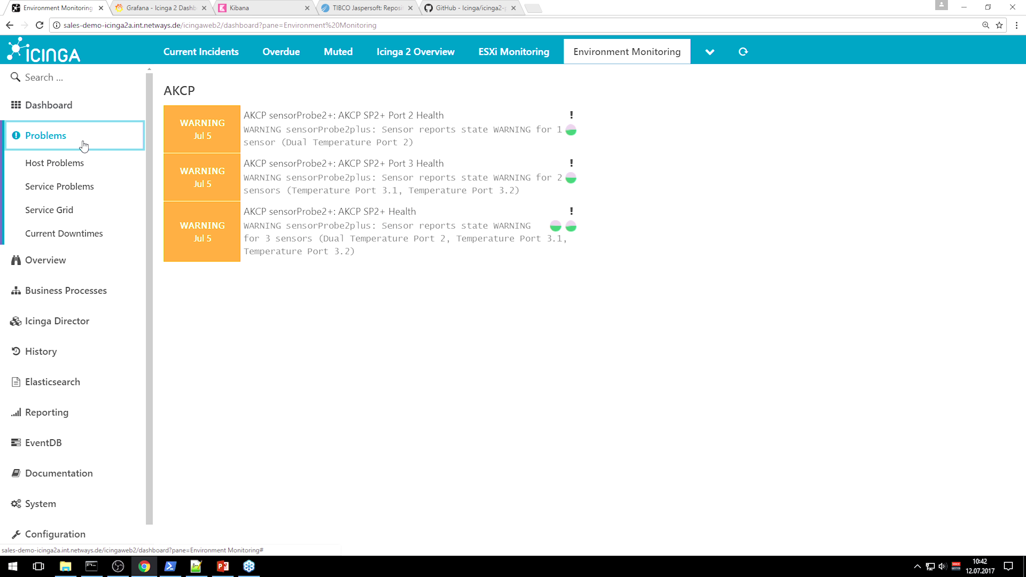
{"action": "left_click", "coordinate": [76, 186]}
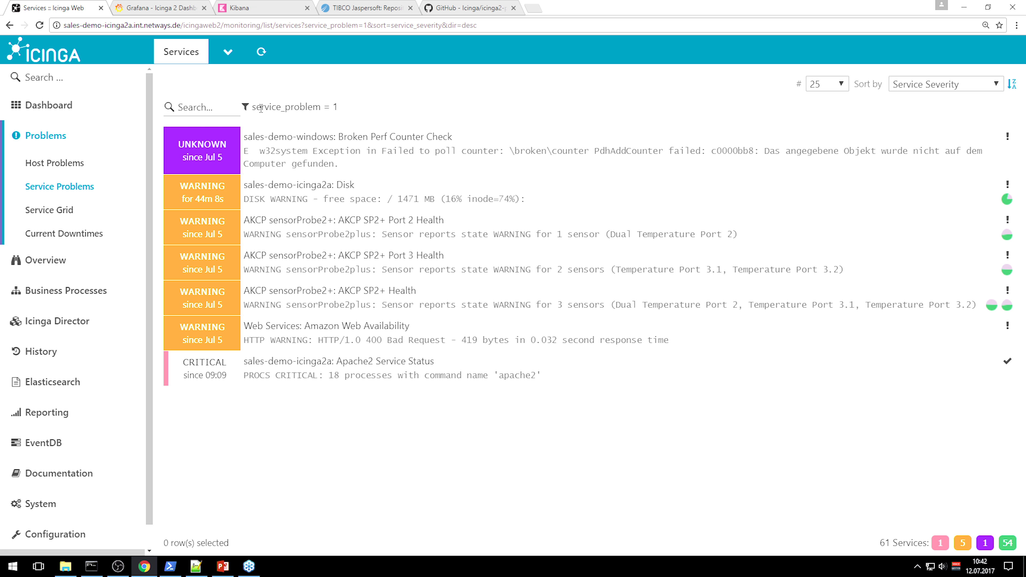
{"action": "left_click", "coordinate": [244, 106]}
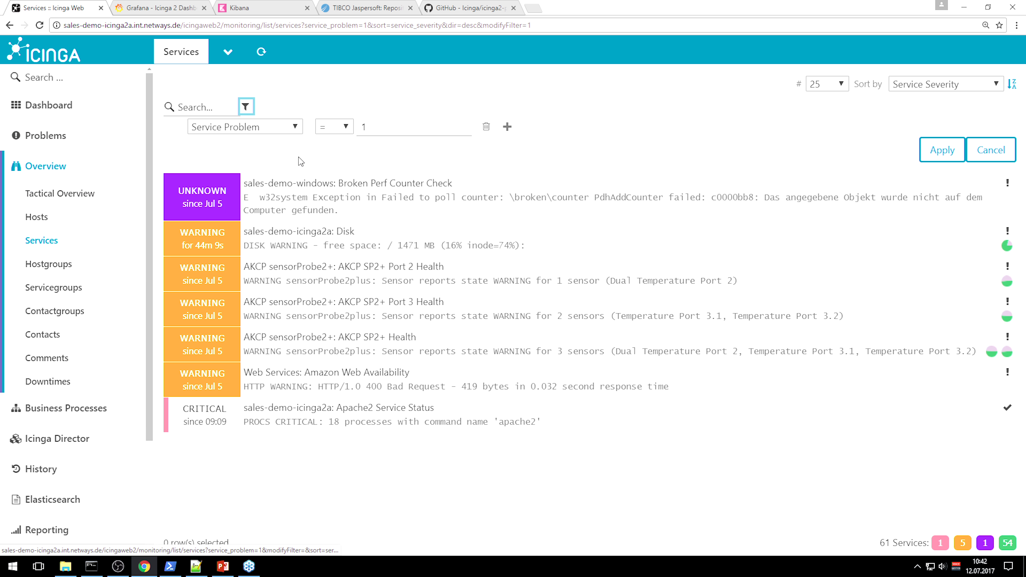
{"action": "left_click", "coordinate": [508, 126]}
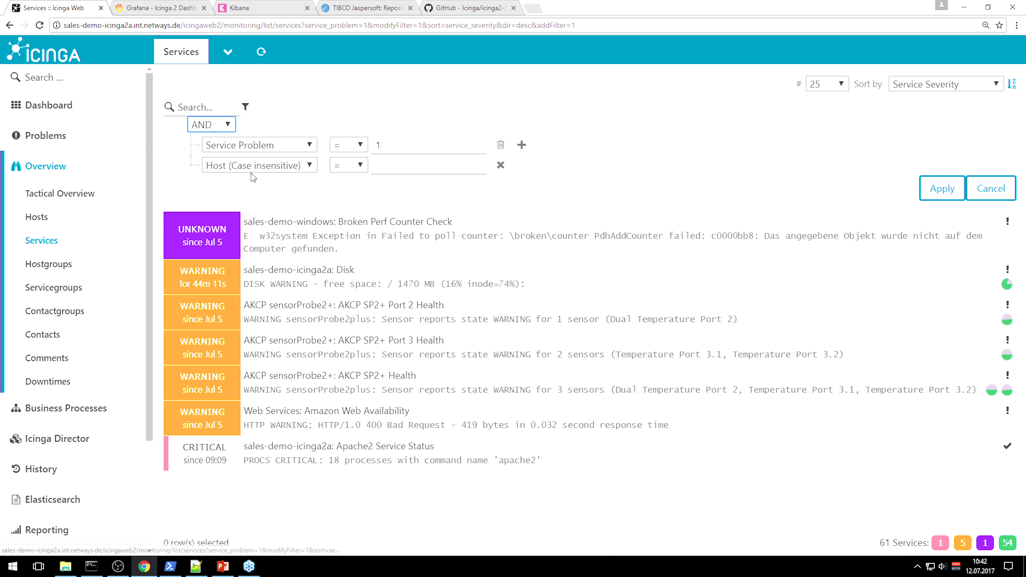
{"action": "left_click", "coordinate": [259, 165]}
{"action": "scroll", "coordinate": [259, 215], "scroll_direction": "down", "scroll_amount": 12}
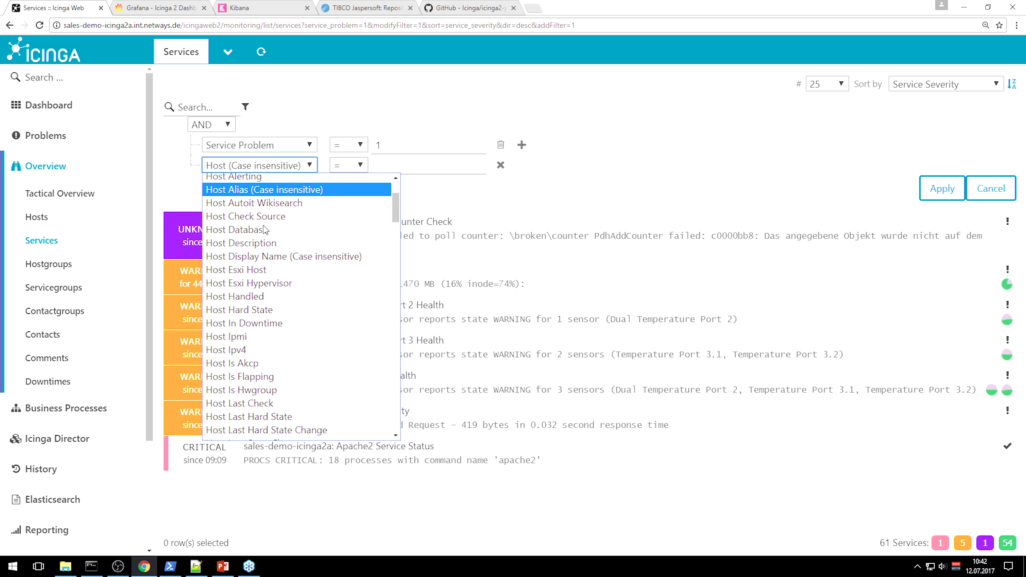
{"action": "scroll", "coordinate": [267, 250], "scroll_direction": "down", "scroll_amount": 5}
{"action": "scroll", "coordinate": [278, 323], "scroll_direction": "up", "scroll_amount": 5}
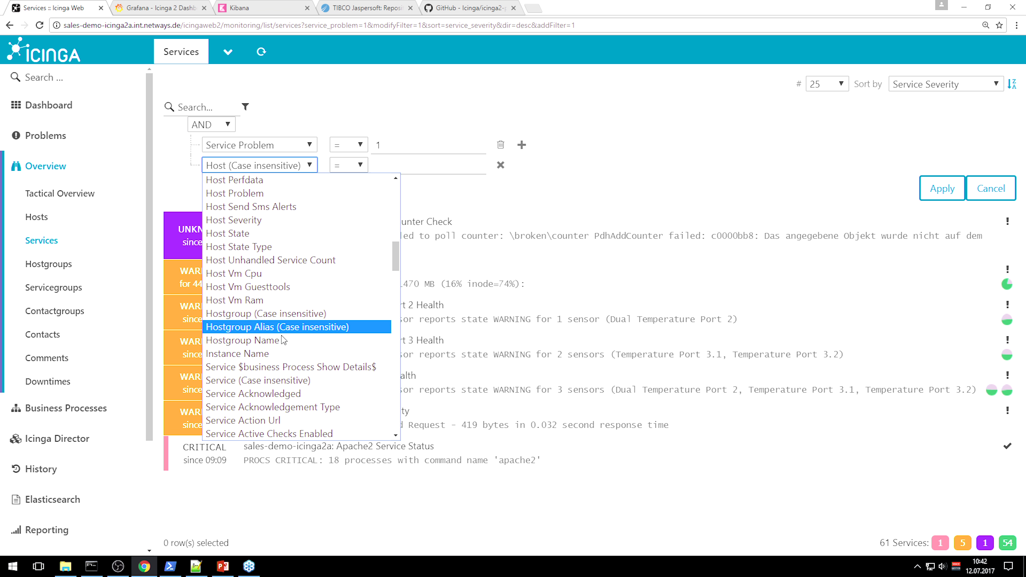
{"action": "left_click", "coordinate": [279, 394]}
{"action": "left_click", "coordinate": [406, 160]}
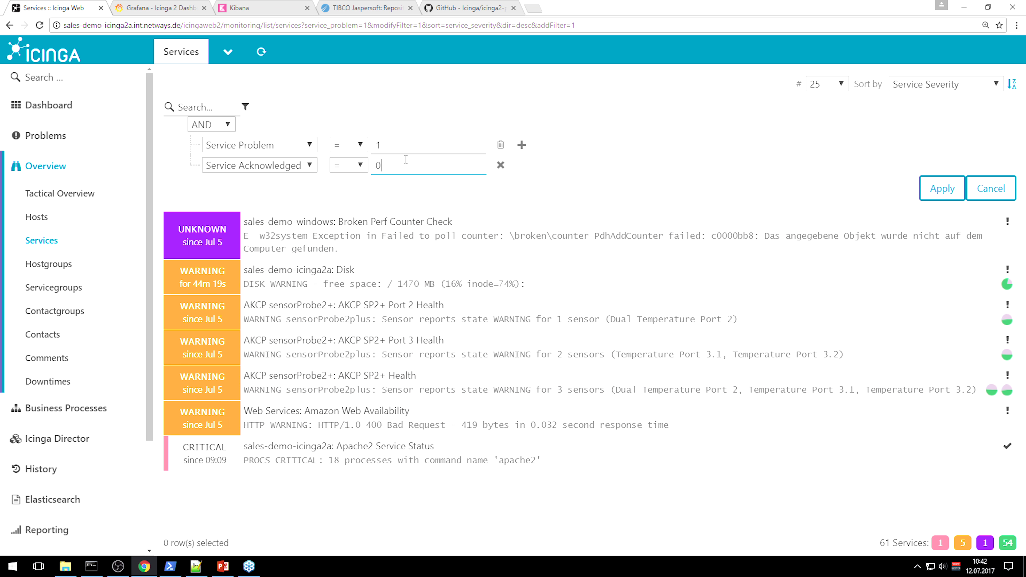
{"action": "key", "text": "Return"}
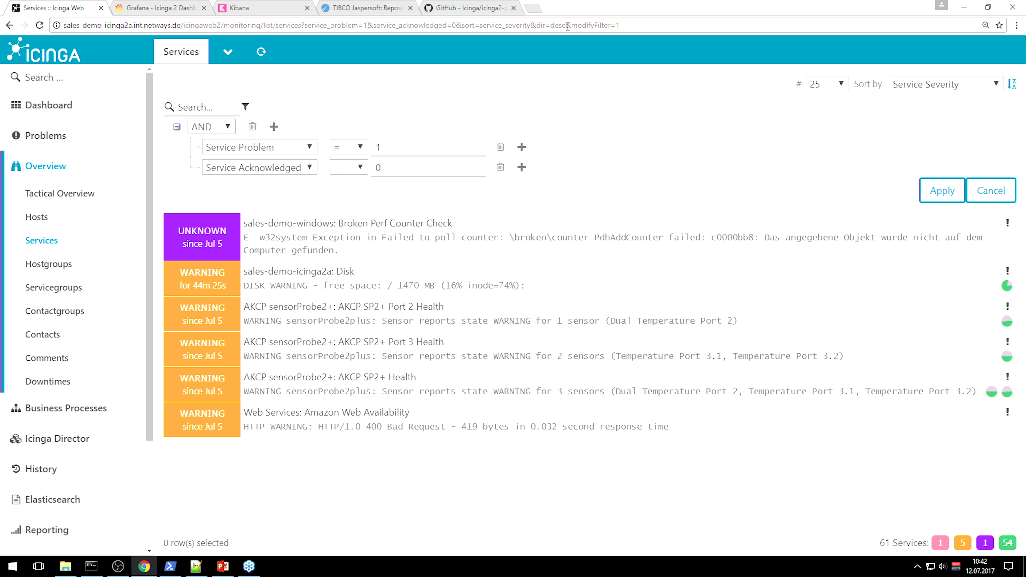
- Strip the modifyFilter parameter from the address of the unacknowledged service problems list and reload the page
{"action": "left_click_drag", "start_coordinate": [568, 26], "coordinate": [671, 29]}
{"action": "key", "text": "Delete"}
{"action": "key", "text": "Return"}
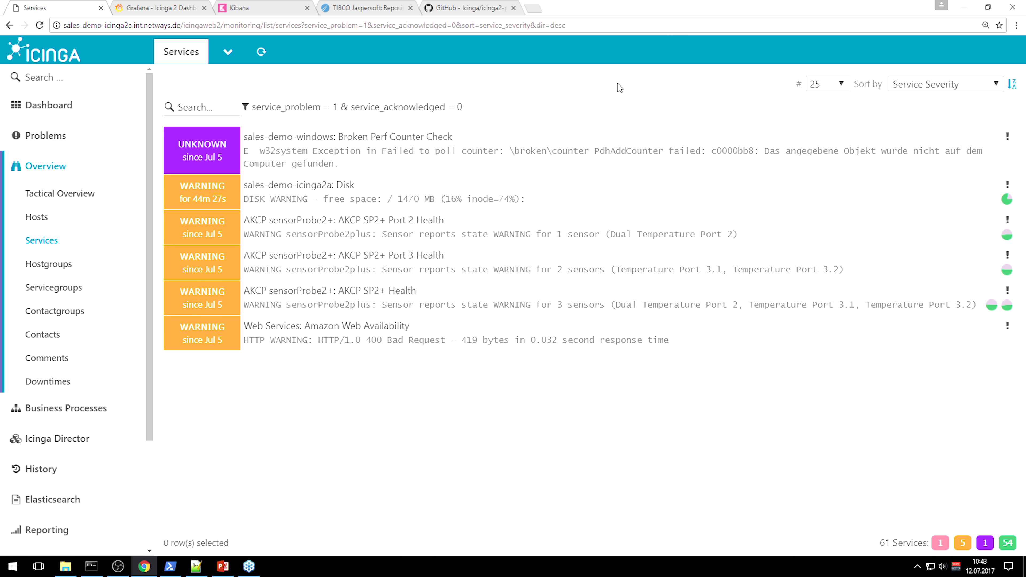
- Start a new menu entry for the filtered service list and name it "Unhandled Services"
{"action": "mouse_move", "coordinate": [234, 52]}
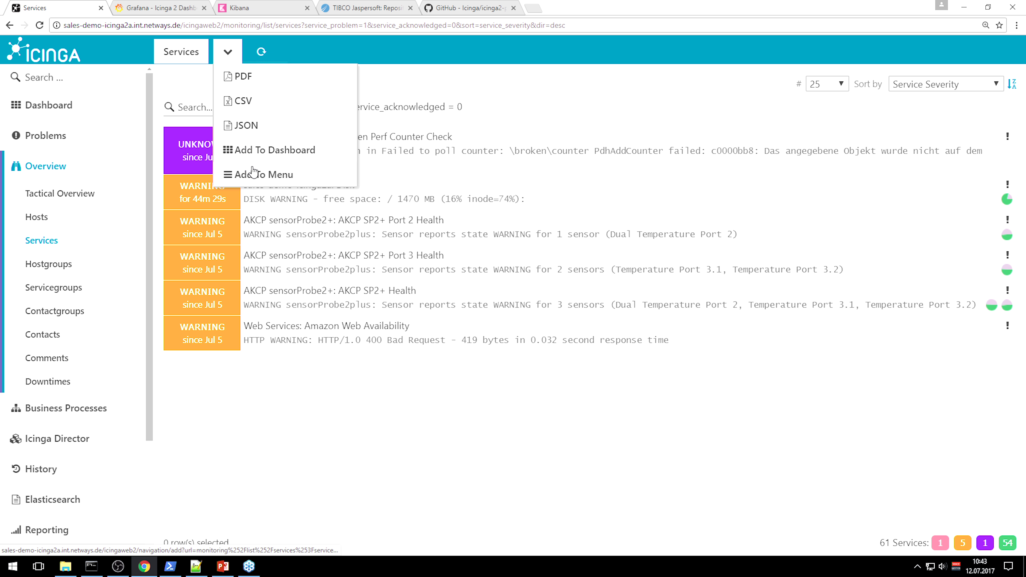
{"action": "left_click", "coordinate": [255, 178]}
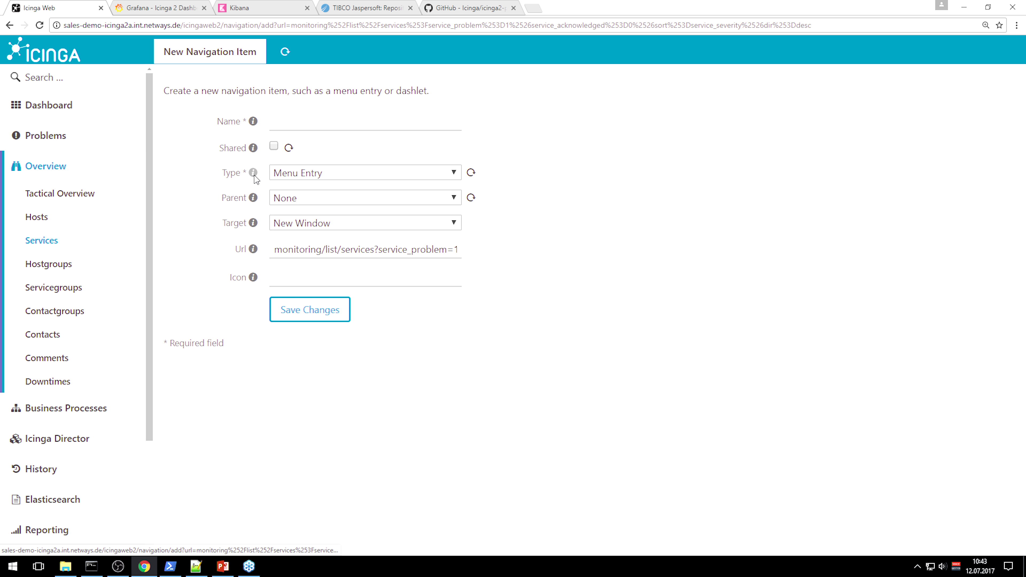
{"action": "left_click", "coordinate": [312, 125]}
{"action": "type", "text": "U"}
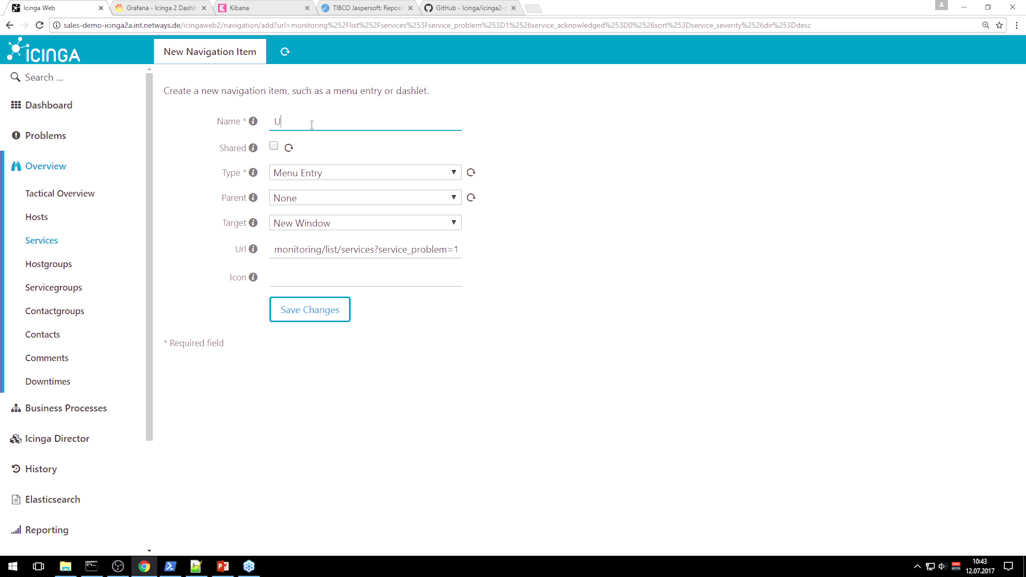
{"action": "type", "text": "nhandeled Services"}
{"action": "double_click", "coordinate": [312, 124]}
{"action": "key", "text": "BackSpace"}
{"action": "type", "text": "Unhandled"}
- Keep the type Menu Entry and parent None, set the target to Single Column, and save the navigation item
{"action": "left_click", "coordinate": [333, 174]}
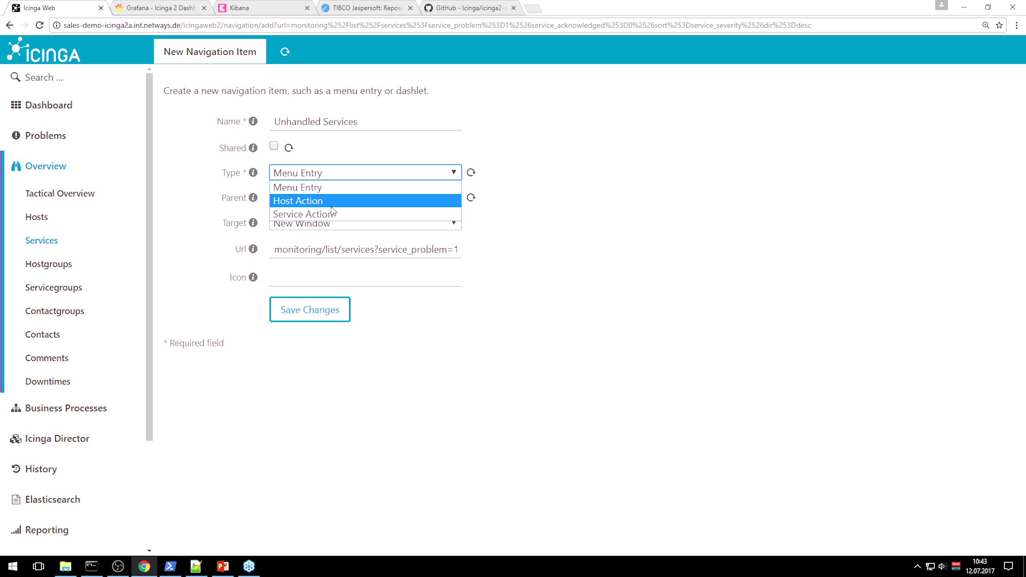
{"action": "key", "text": "Escape"}
{"action": "left_click", "coordinate": [334, 199]}
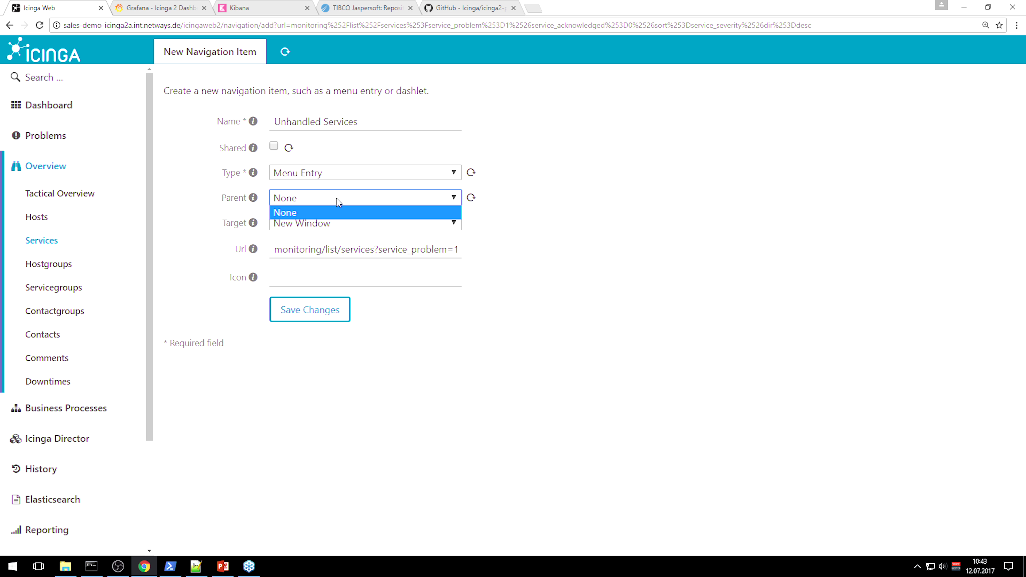
{"action": "left_click", "coordinate": [336, 211]}
{"action": "left_click", "coordinate": [334, 224]}
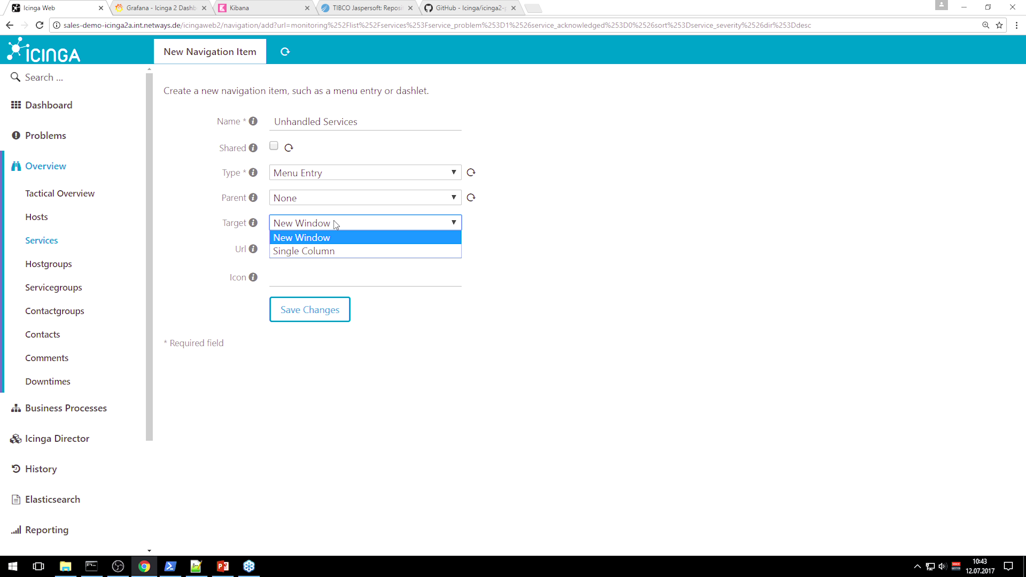
{"action": "left_click", "coordinate": [316, 255]}
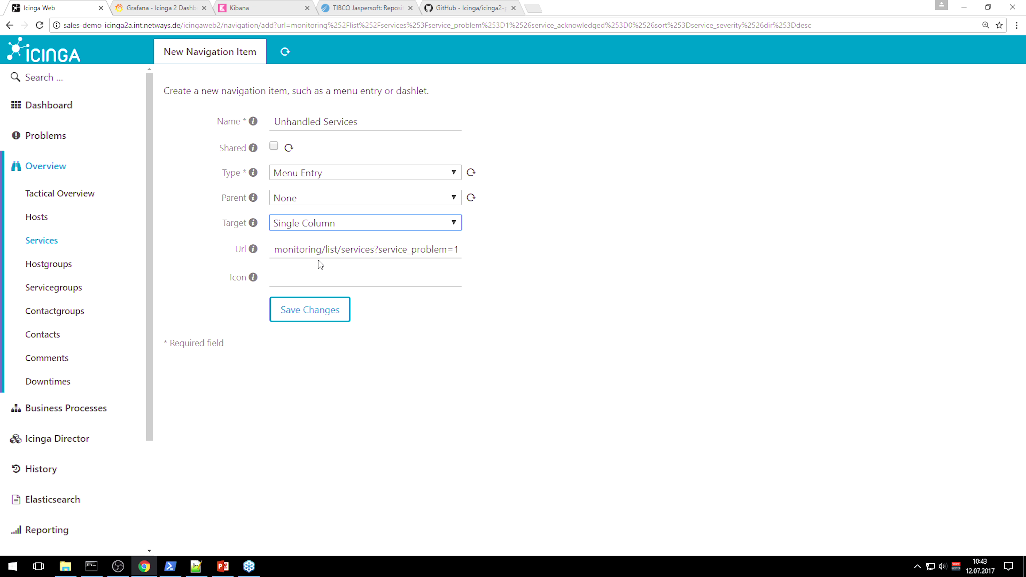
{"action": "left_click", "coordinate": [325, 278]}
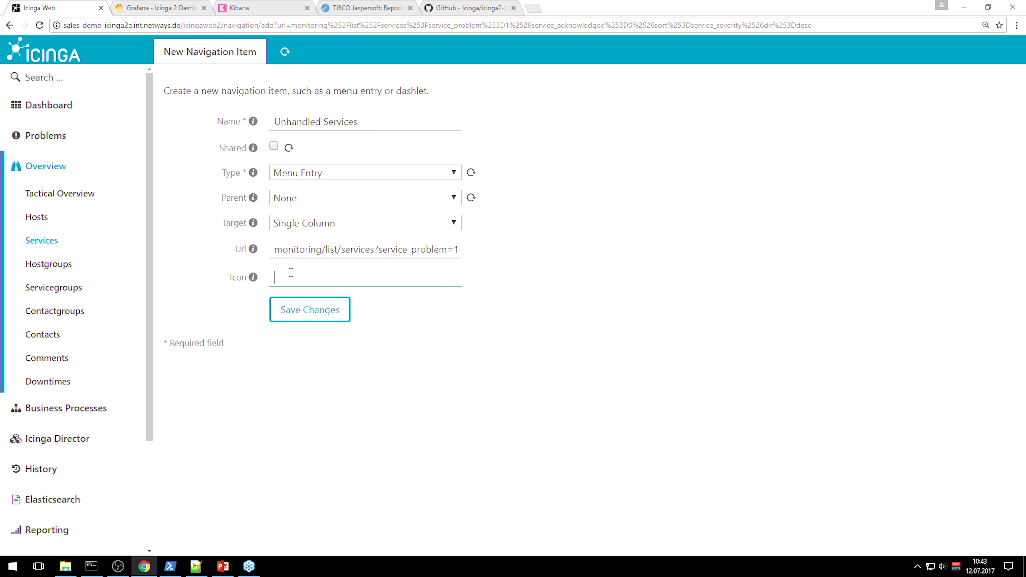
{"action": "mouse_move", "coordinate": [255, 280]}
{"action": "left_click", "coordinate": [337, 319]}
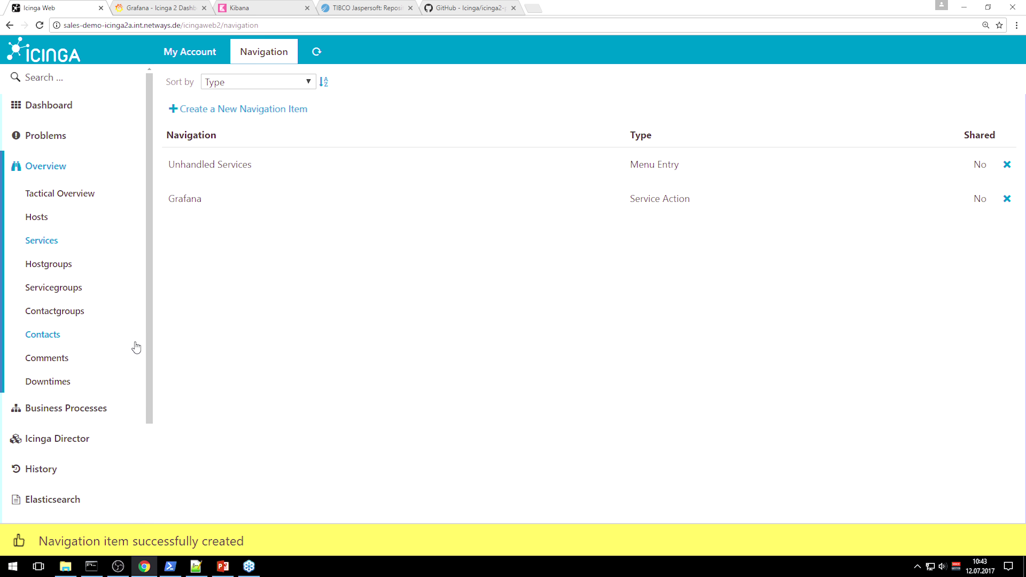
- Open the Unhandled Services list from its new menu entry and examine the Service Grid of current problems
{"action": "scroll", "coordinate": [125, 355], "scroll_direction": "down", "scroll_amount": 4}
{"action": "left_click", "coordinate": [73, 399]}
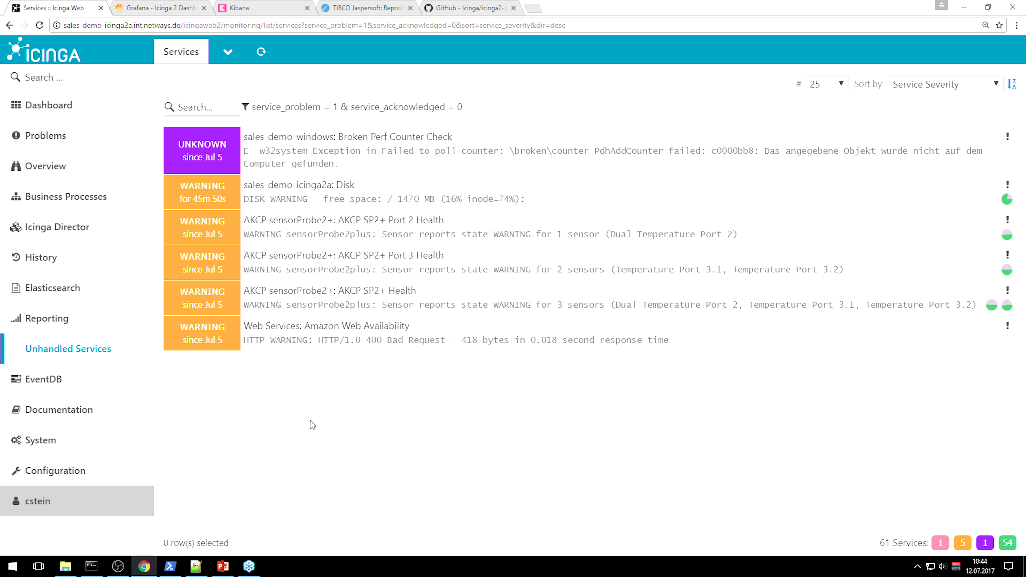
{"action": "mouse_move", "coordinate": [100, 148]}
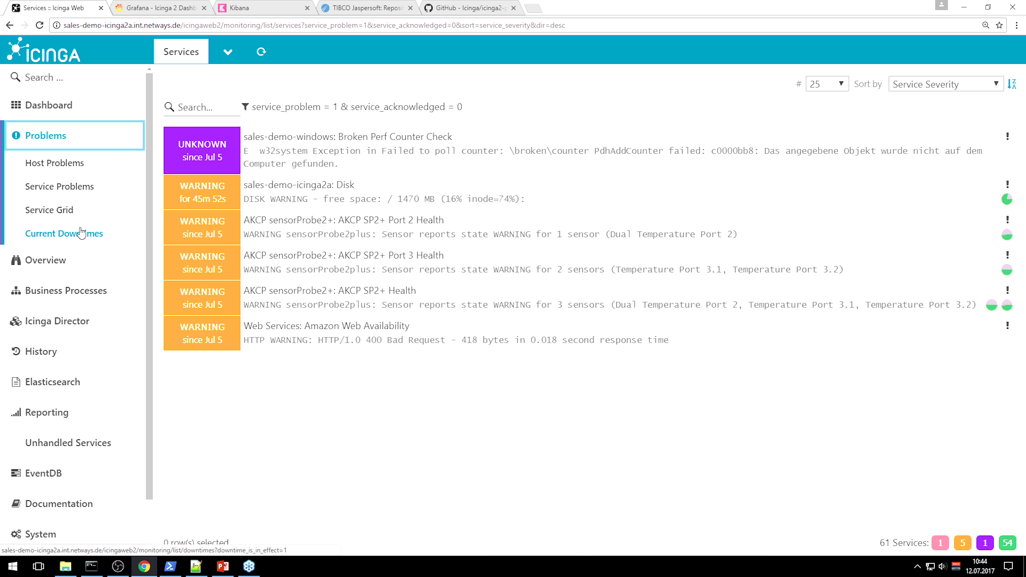
{"action": "left_click", "coordinate": [79, 215]}
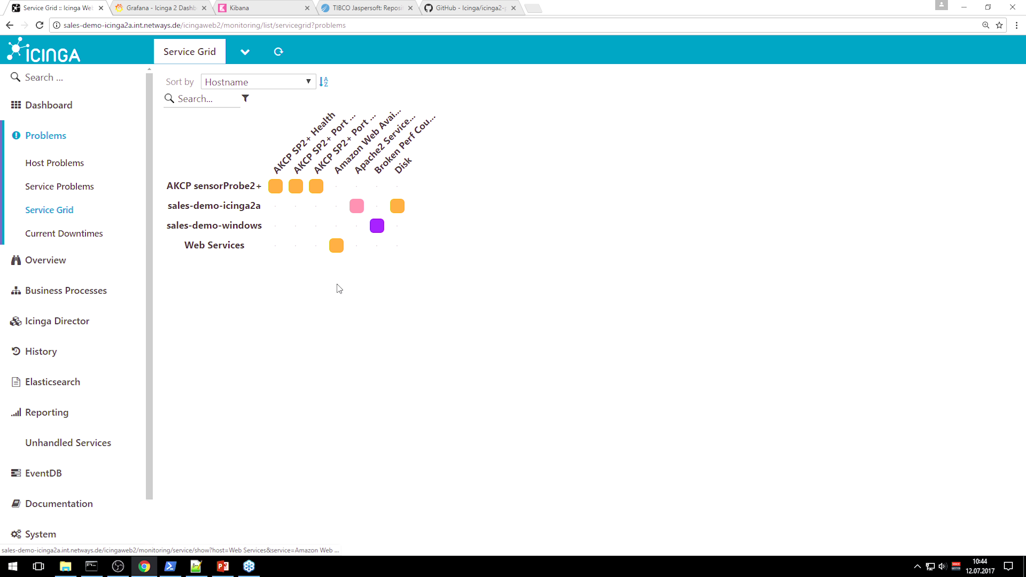
{"action": "mouse_move", "coordinate": [353, 206]}
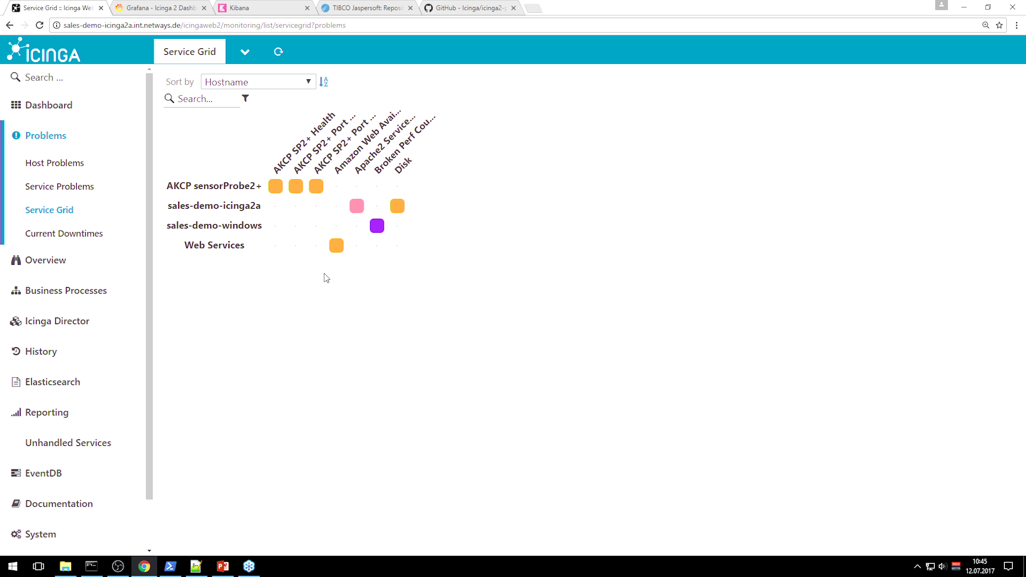
- View the Tactical Overview and the complete lists of hosts and services
{"action": "left_click", "coordinate": [68, 267]}
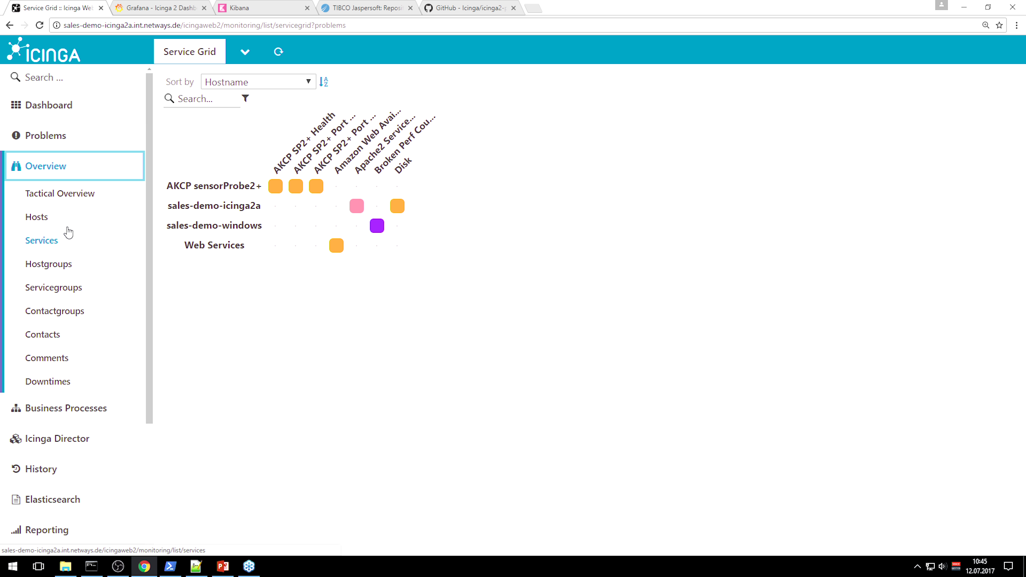
{"action": "left_click", "coordinate": [67, 195]}
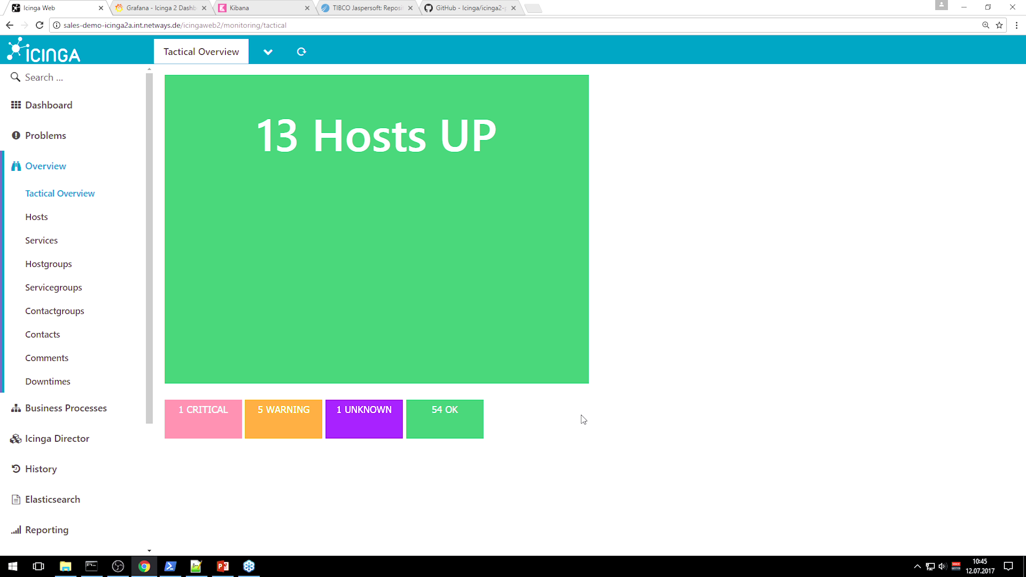
{"action": "left_click", "coordinate": [94, 228]}
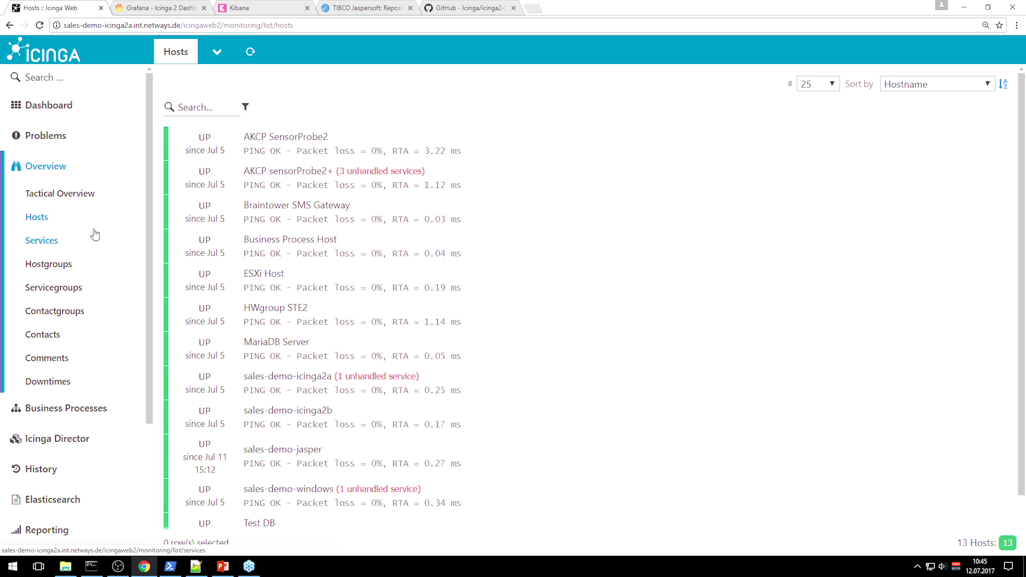
{"action": "left_click", "coordinate": [92, 240]}
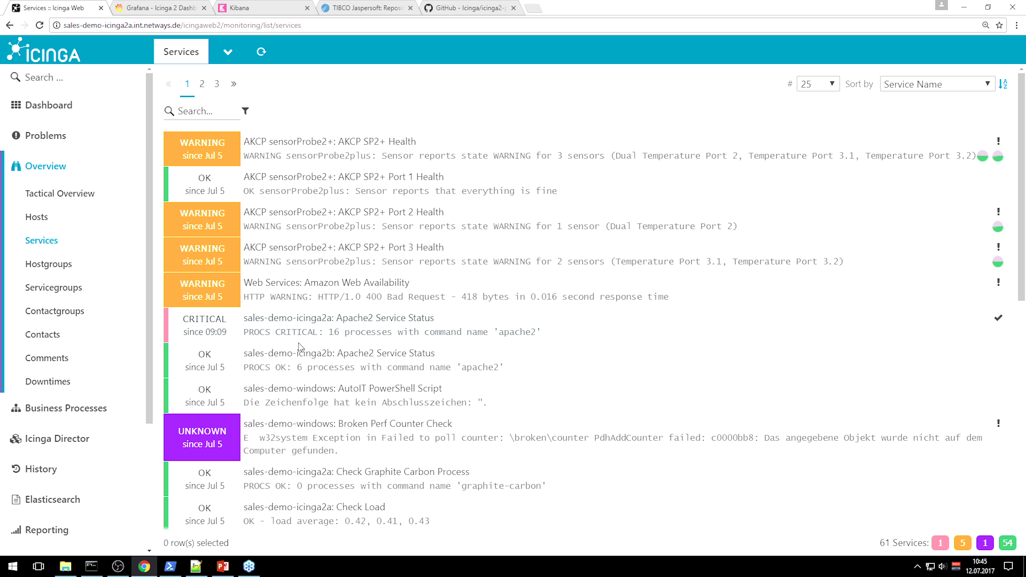
- Open the sms_users contact group and view the details of its first contact
{"action": "left_click", "coordinate": [88, 315]}
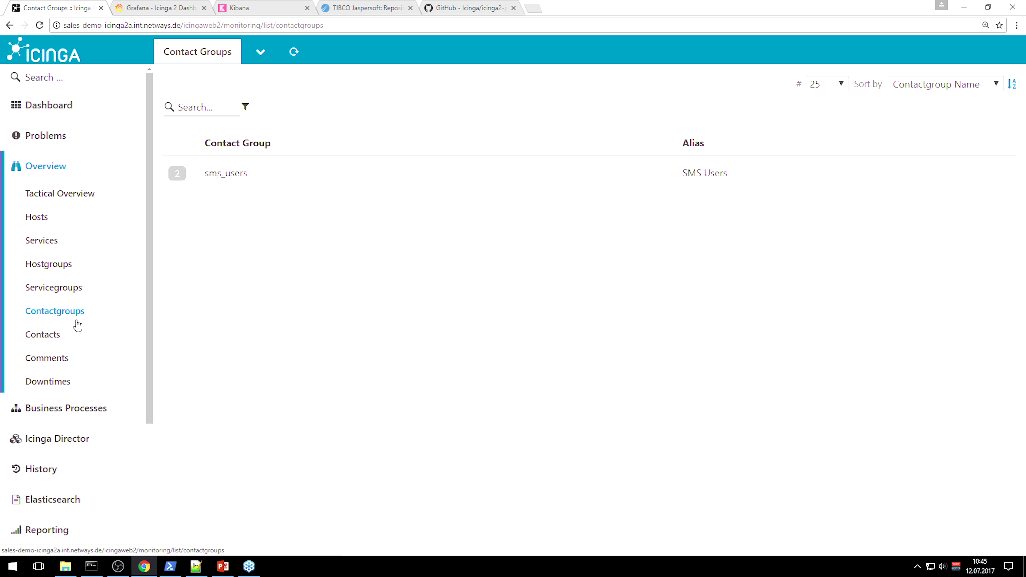
{"action": "left_click", "coordinate": [260, 183]}
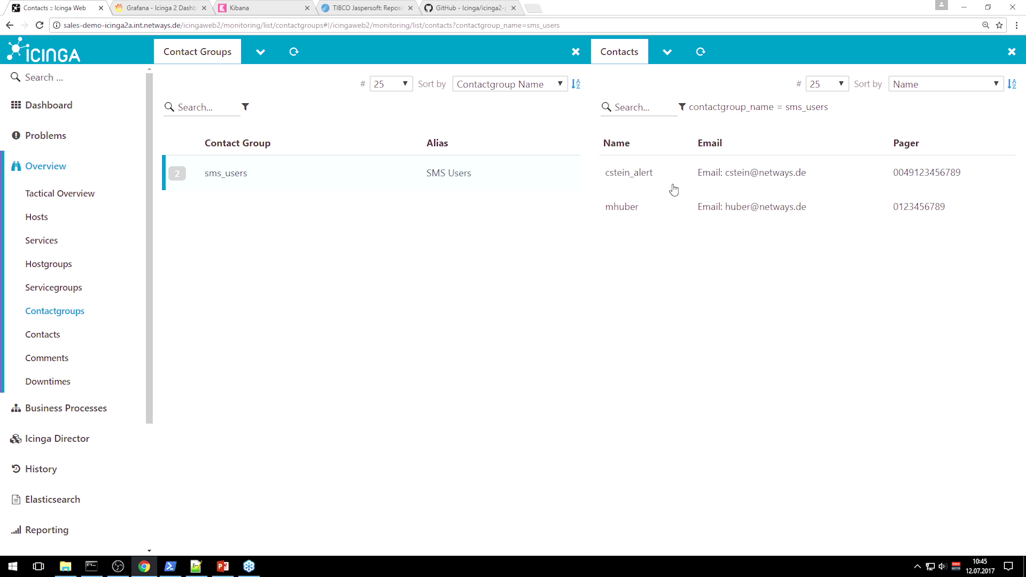
{"action": "left_click", "coordinate": [818, 174]}
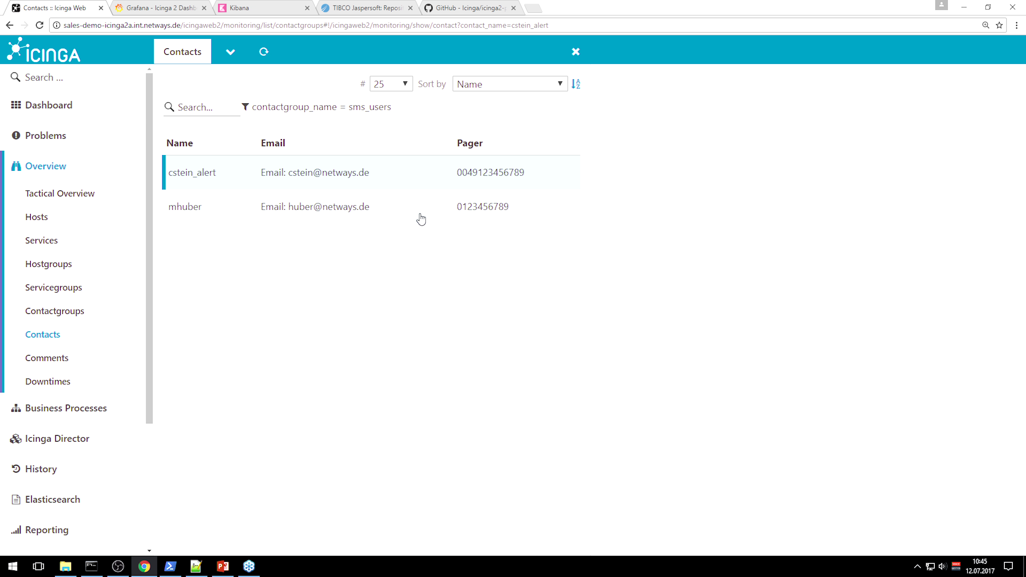
- View the details of the second contact in the sms_users group and the overview lists of comments and downtimes
{"action": "left_click", "coordinate": [391, 218]}
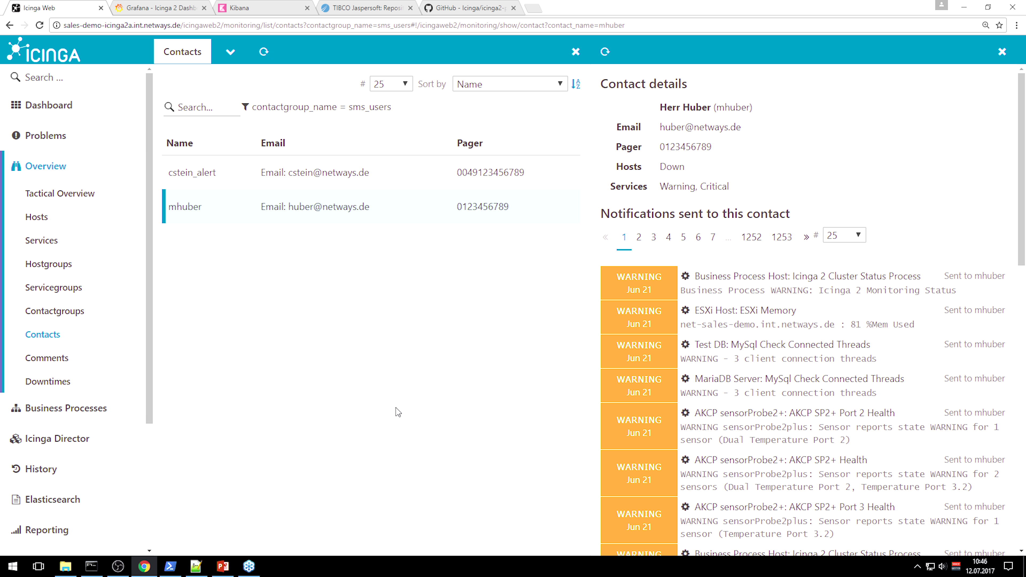
{"action": "left_click", "coordinate": [75, 359]}
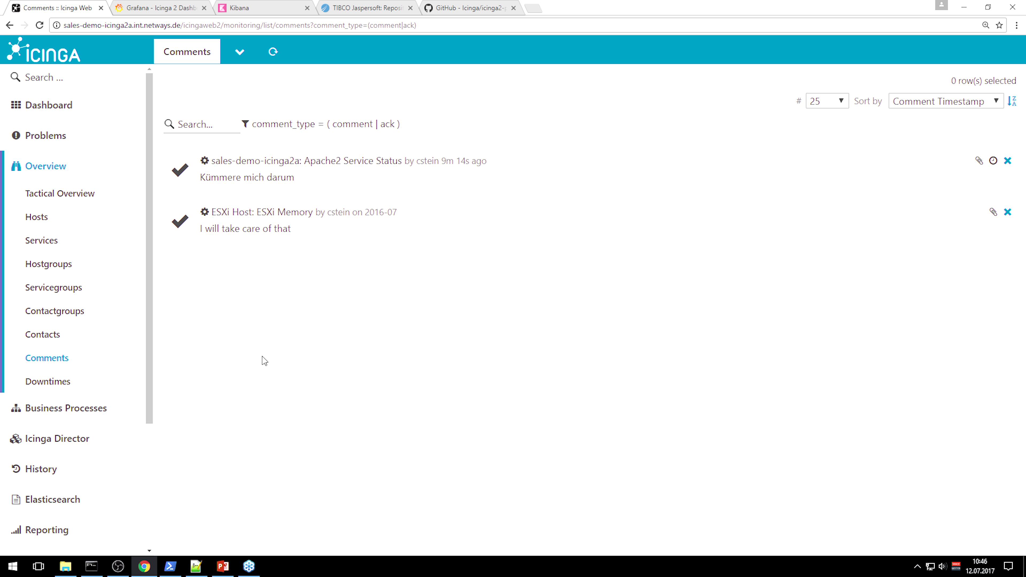
{"action": "left_click", "coordinate": [81, 380]}
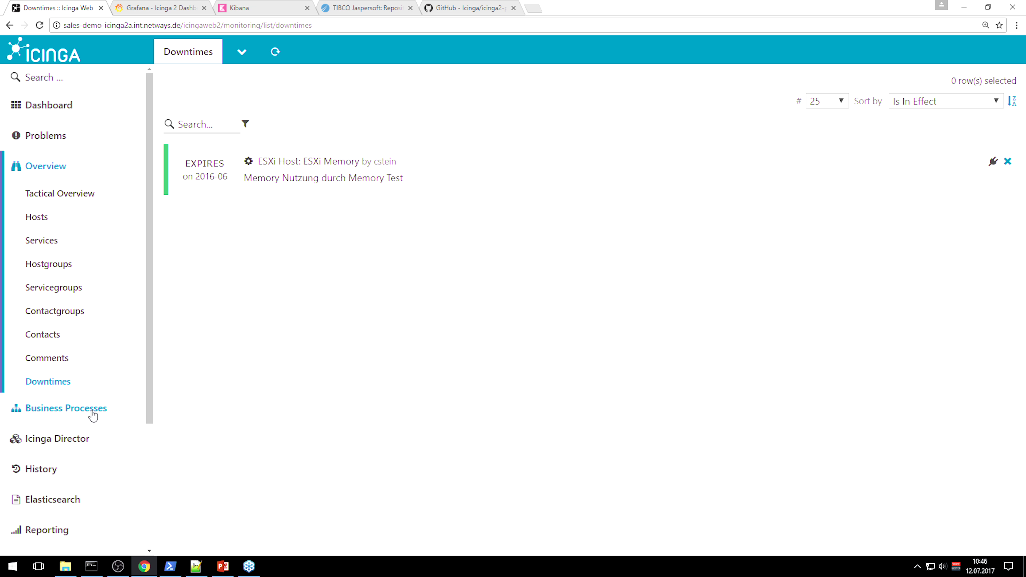
- Open the Icinga 2 Instanzen business process in tree view and examine its and/or nodes for ESXi Node Status and Icinga 2 Cluster Status
{"action": "left_click", "coordinate": [65, 175]}
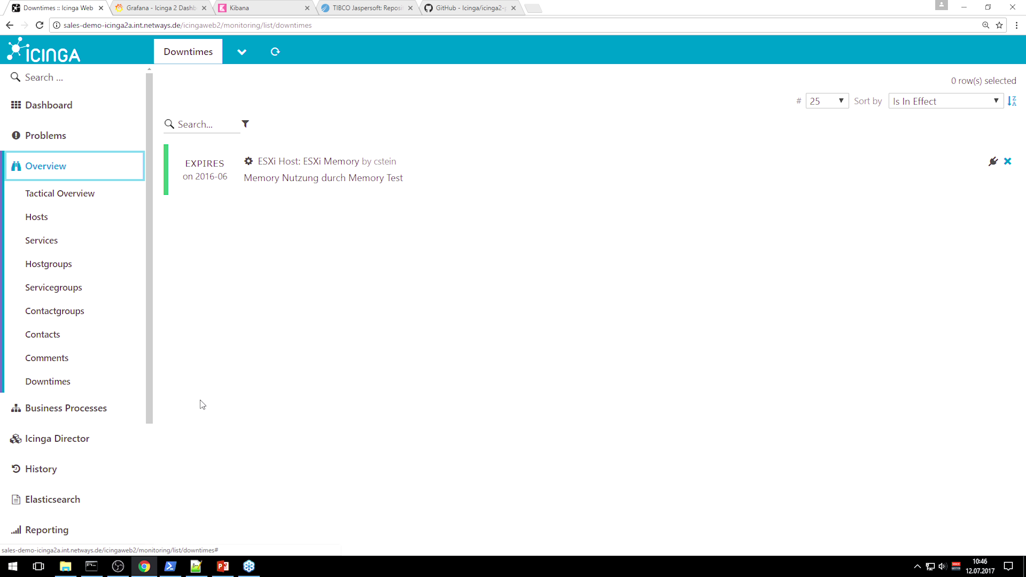
{"action": "scroll", "coordinate": [71, 392], "scroll_direction": "down", "scroll_amount": 1}
{"action": "left_click", "coordinate": [68, 356]}
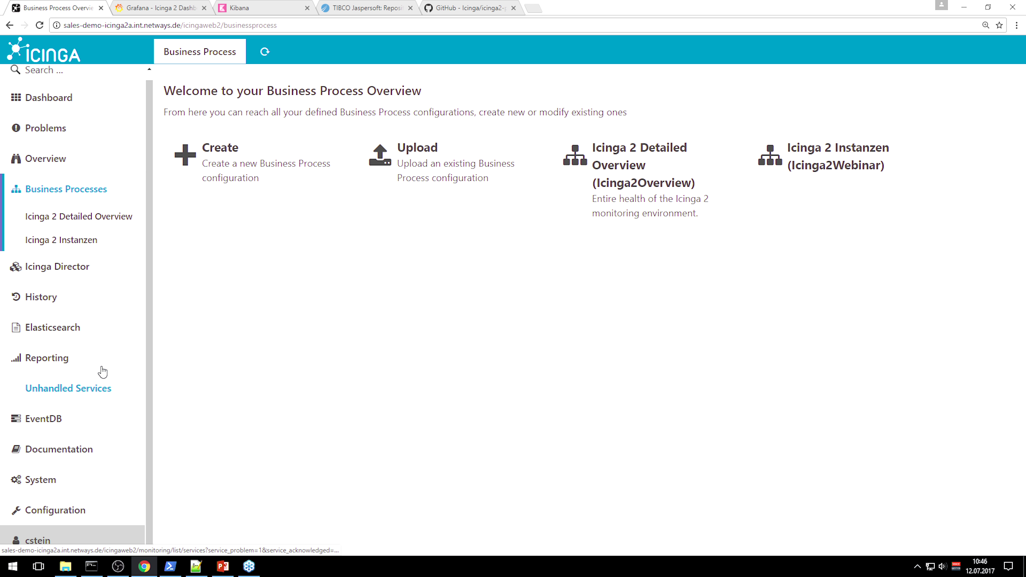
{"action": "left_click", "coordinate": [84, 240]}
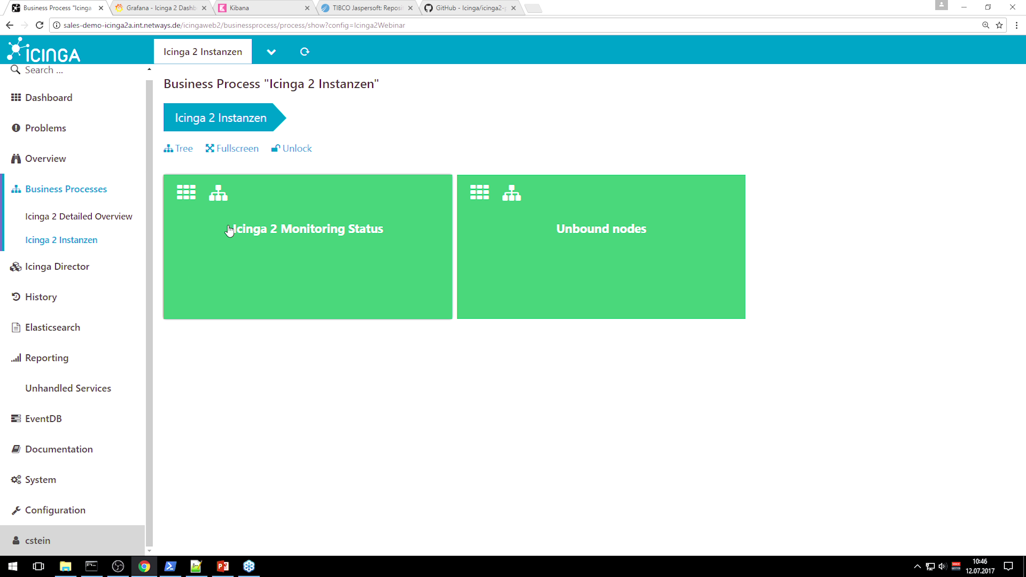
{"action": "left_click", "coordinate": [184, 150]}
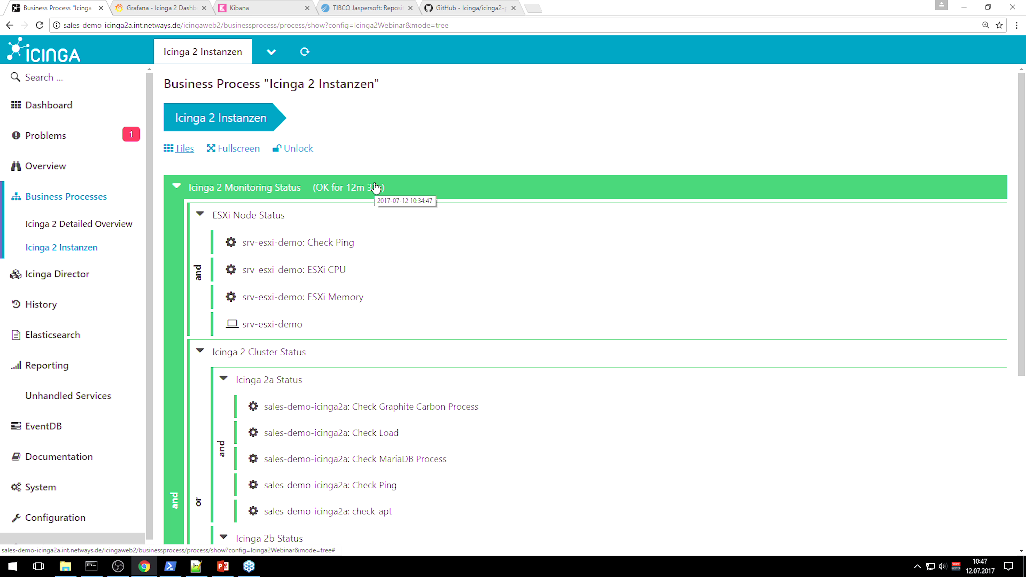
{"action": "scroll", "coordinate": [169, 350], "scroll_direction": "down", "scroll_amount": 1}
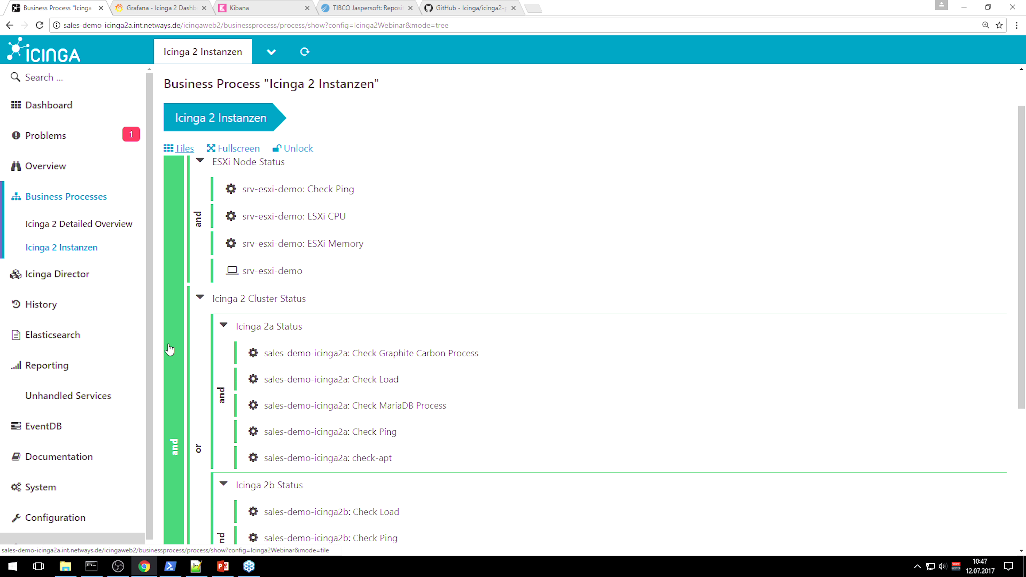
{"action": "scroll", "coordinate": [169, 349], "scroll_direction": "up", "scroll_amount": 1}
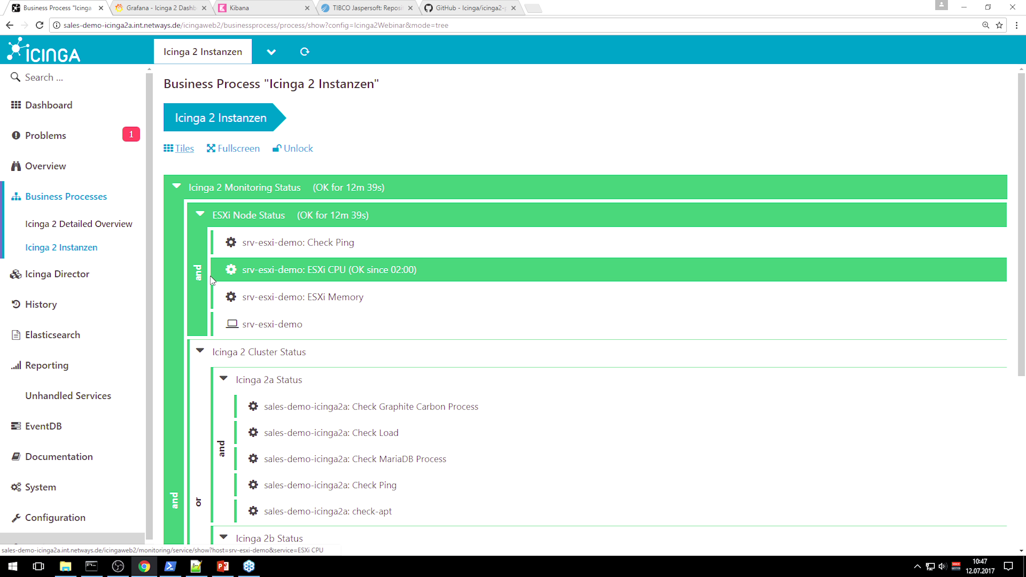
{"action": "scroll", "coordinate": [203, 353], "scroll_direction": "down", "scroll_amount": 2}
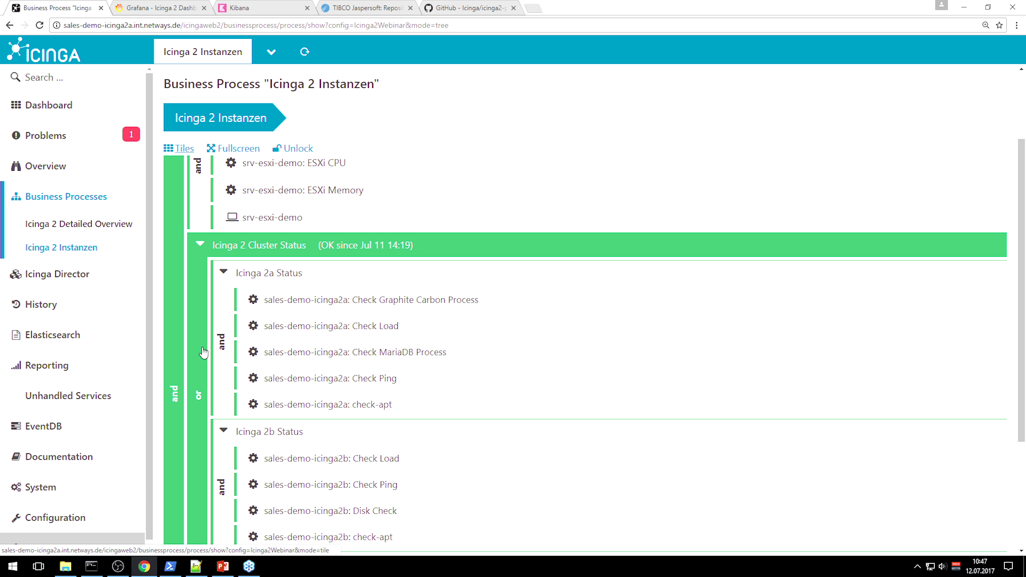
{"action": "scroll", "coordinate": [188, 360], "scroll_direction": "down", "scroll_amount": 1}
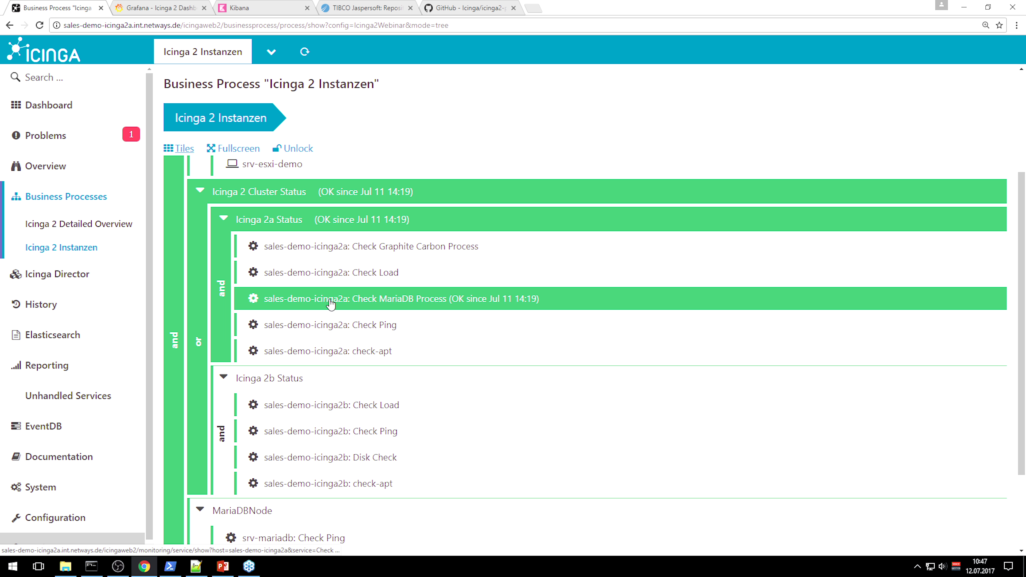
{"action": "scroll", "coordinate": [284, 173], "scroll_direction": "up", "scroll_amount": 2}
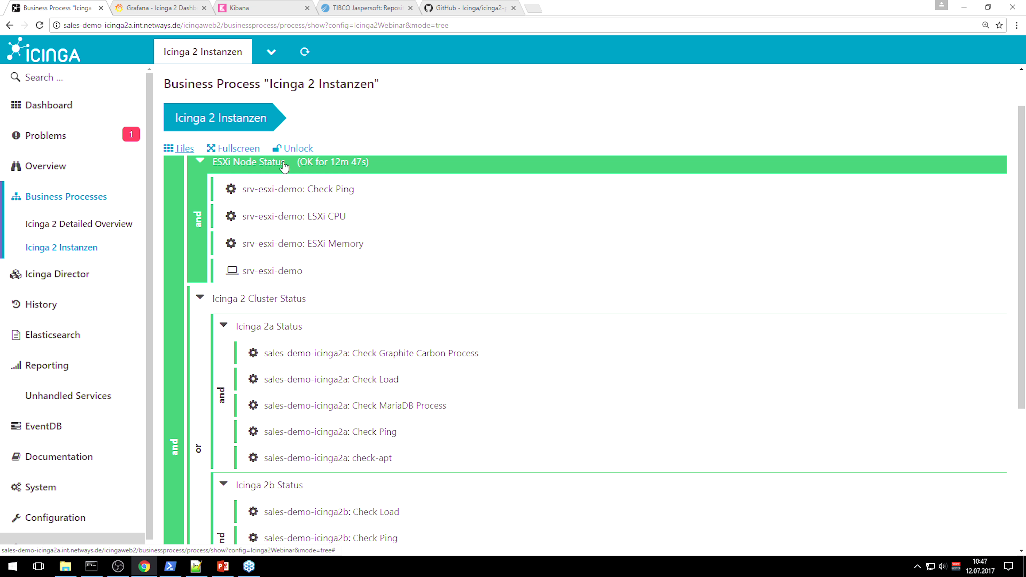
- Unlock the Icinga 2 Instanzen process and open the settings of its Icinga 2a Status node
{"action": "left_click", "coordinate": [294, 150]}
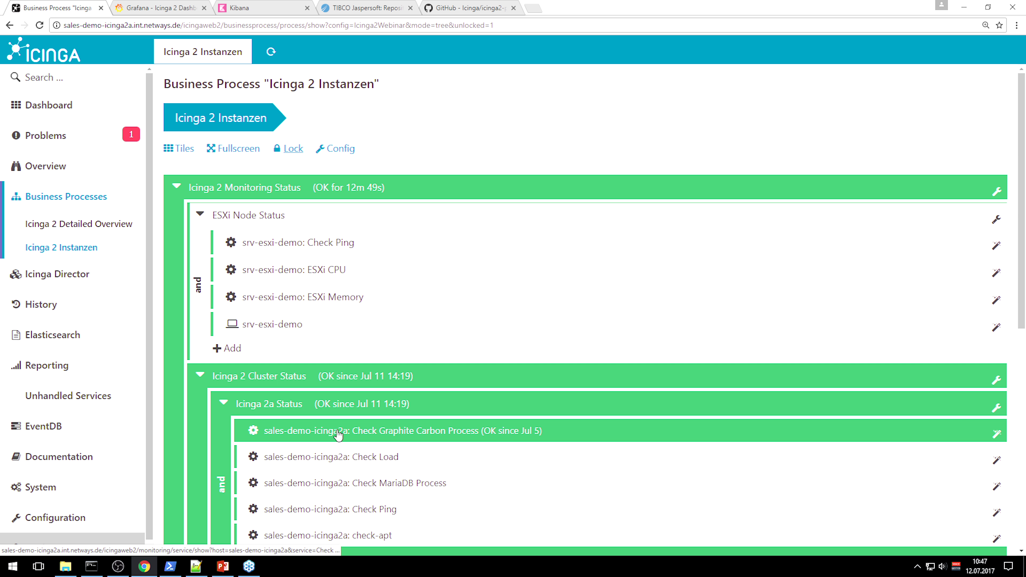
{"action": "scroll", "coordinate": [339, 434], "scroll_direction": "down", "scroll_amount": 1}
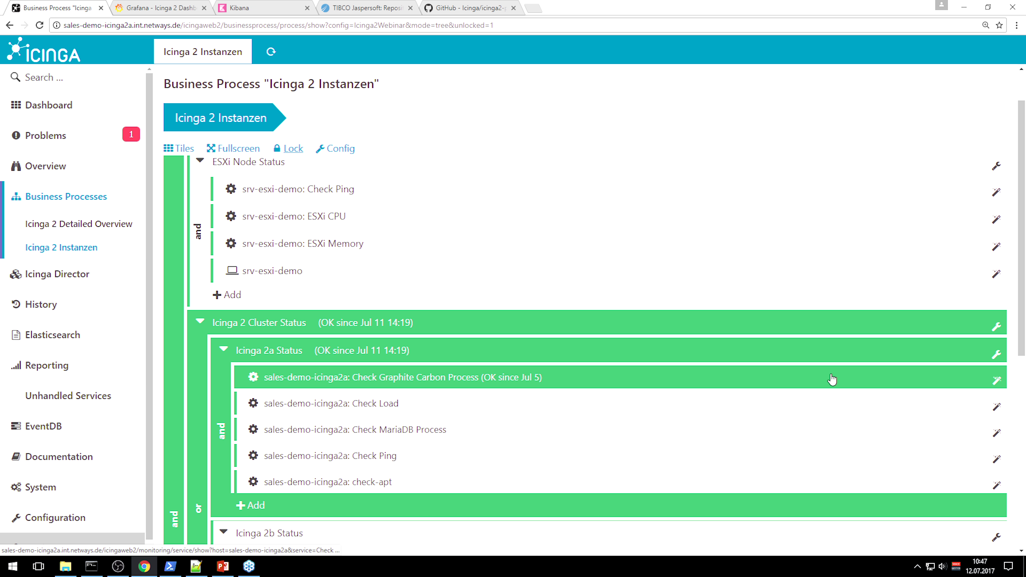
{"action": "left_click", "coordinate": [997, 355]}
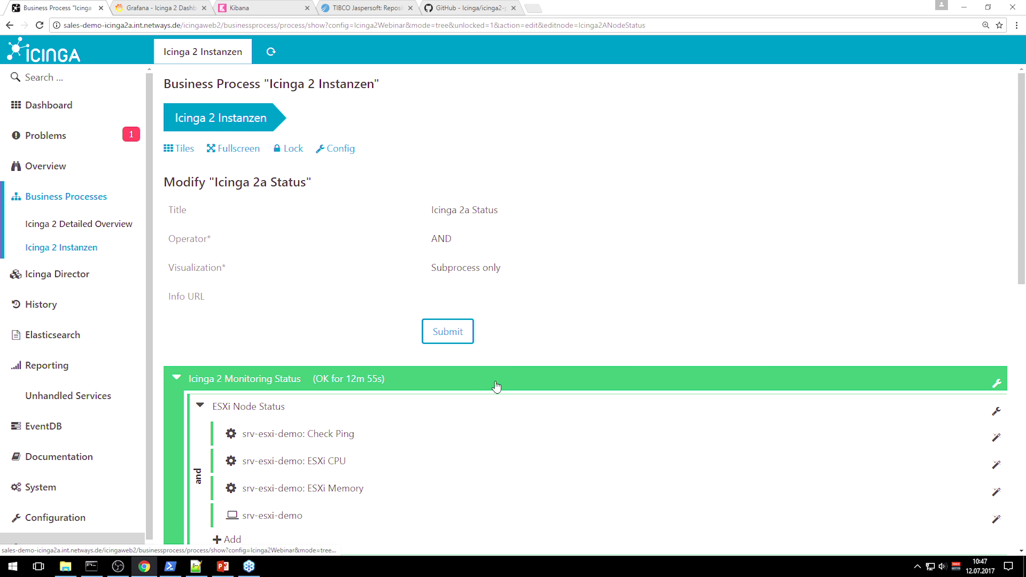
- Add the Disk service of host sales-demo-icinga2a as a node to Icinga 2a Status and store the process configuration
{"action": "scroll", "coordinate": [298, 316], "scroll_direction": "down", "scroll_amount": 8}
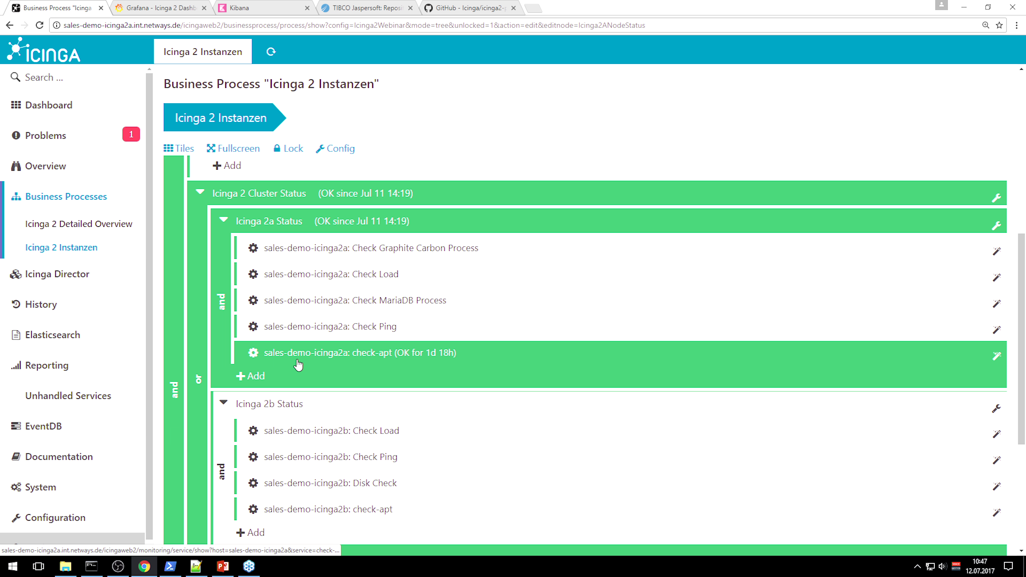
{"action": "scroll", "coordinate": [298, 365], "scroll_direction": "up", "scroll_amount": 3}
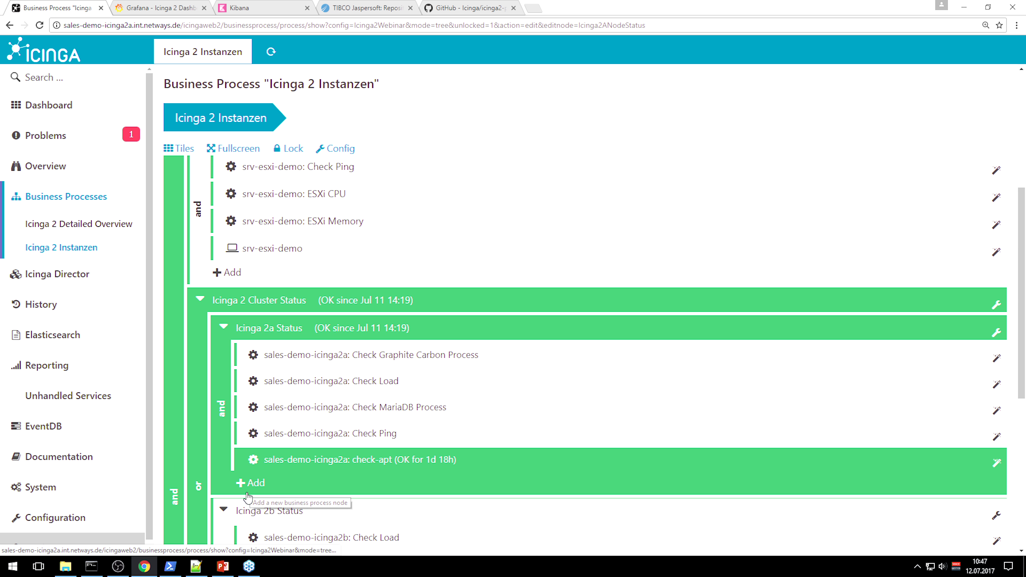
{"action": "left_click", "coordinate": [248, 494]}
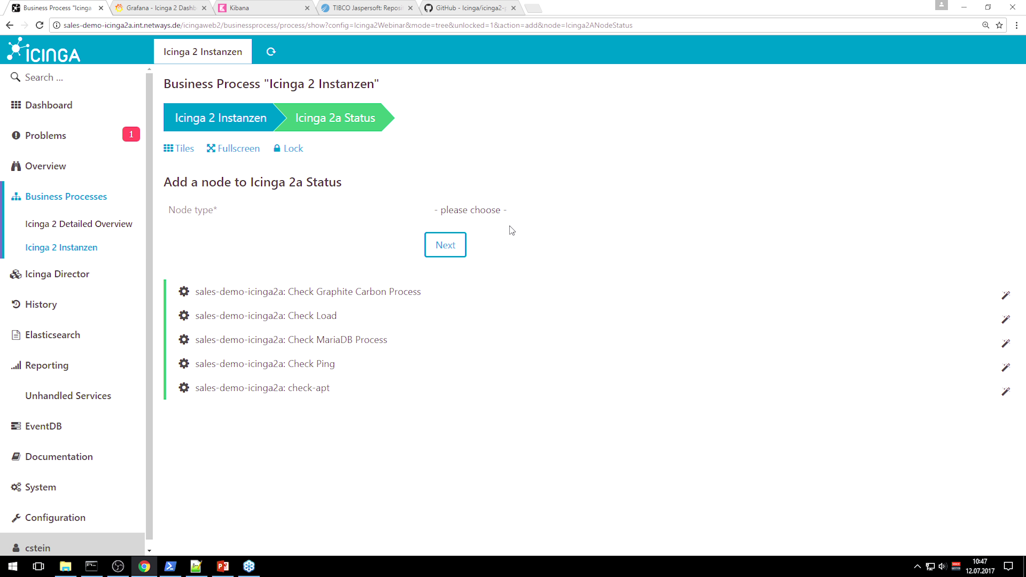
{"action": "left_click", "coordinate": [508, 216]}
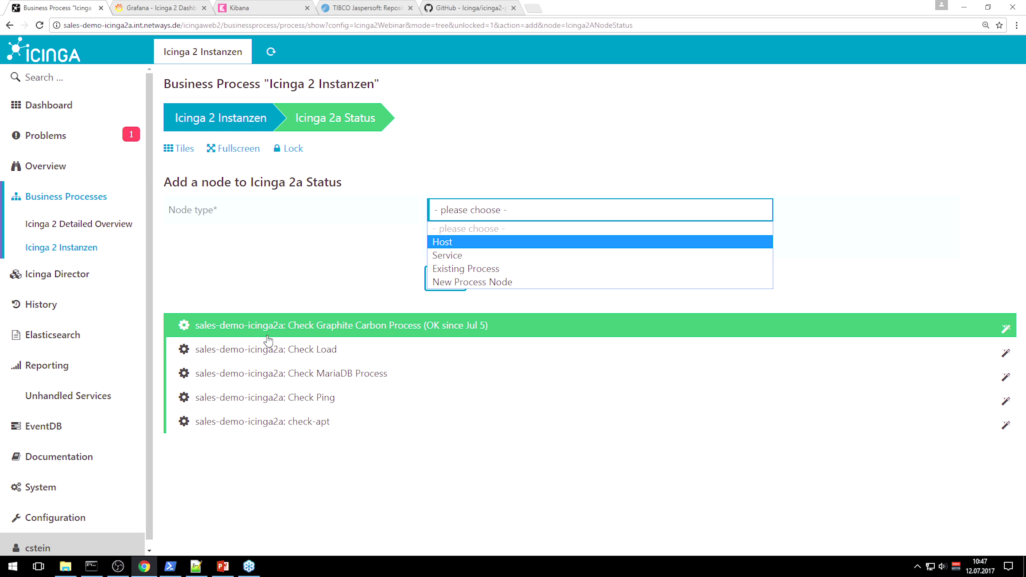
{"action": "left_click", "coordinate": [464, 258]}
{"action": "left_click", "coordinate": [495, 270]}
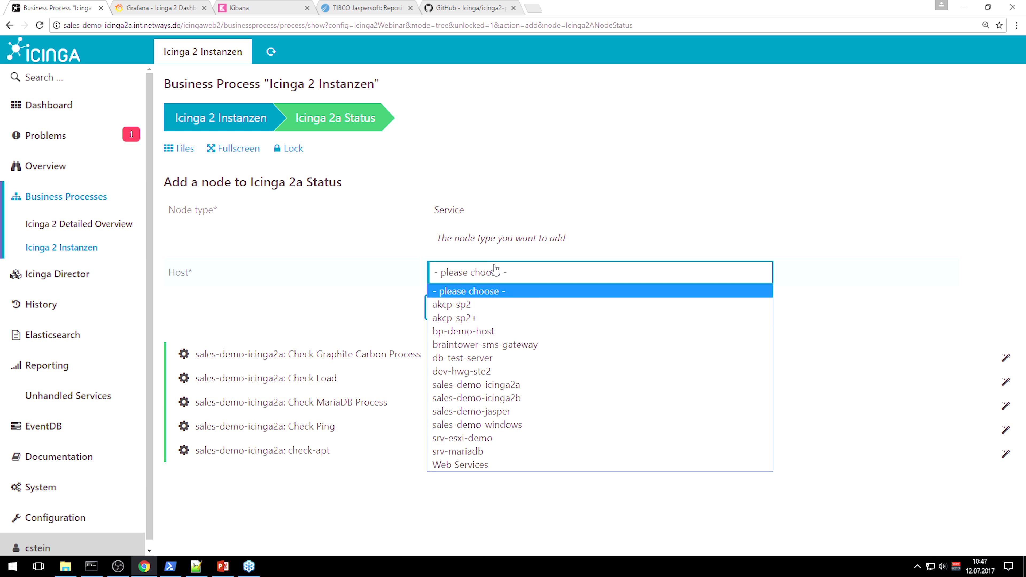
{"action": "left_click", "coordinate": [500, 386]}
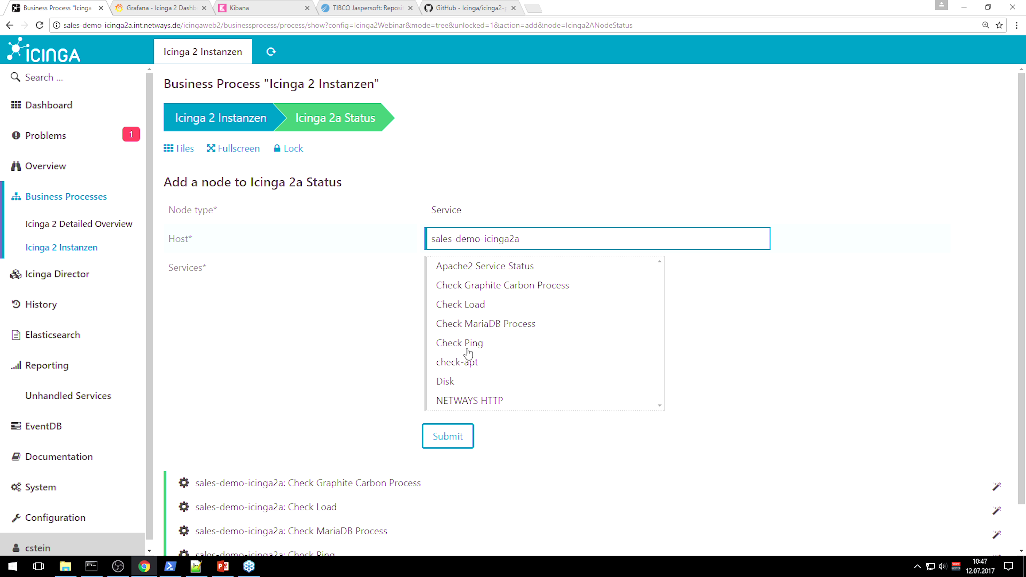
{"action": "left_click", "coordinate": [454, 381]}
{"action": "left_click", "coordinate": [446, 475]}
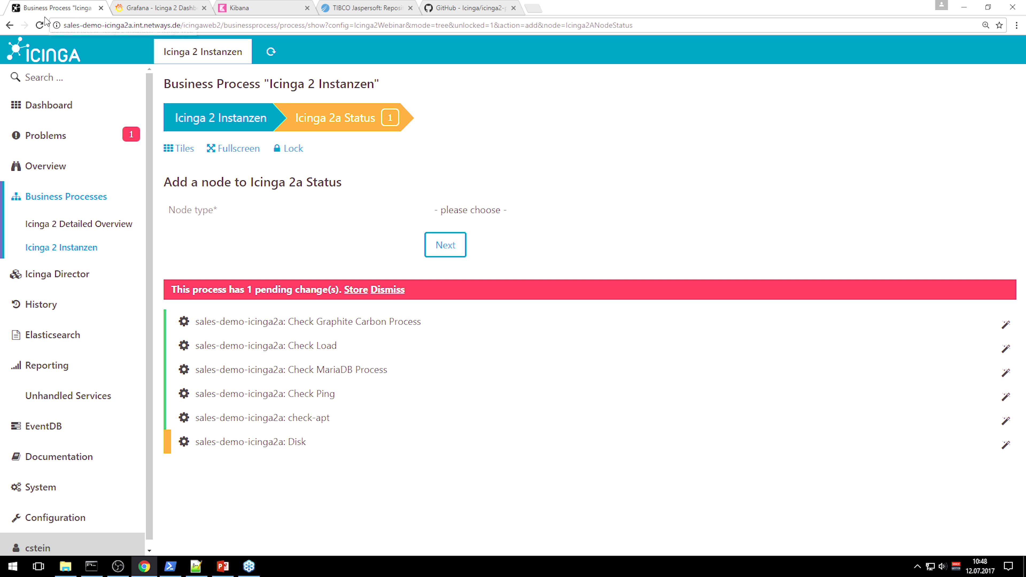
{"action": "left_click", "coordinate": [361, 290]}
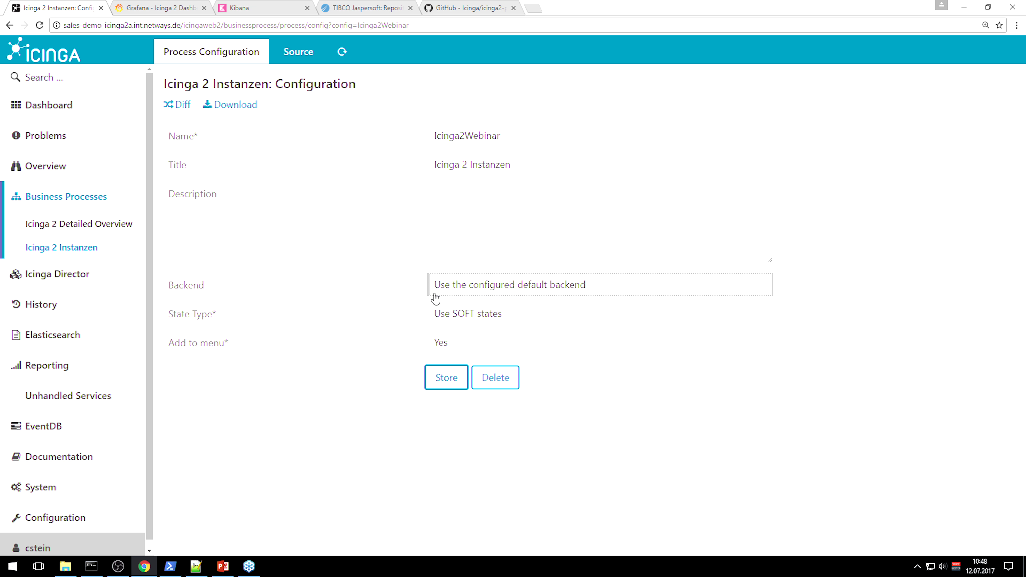
{"action": "left_click", "coordinate": [437, 387]}
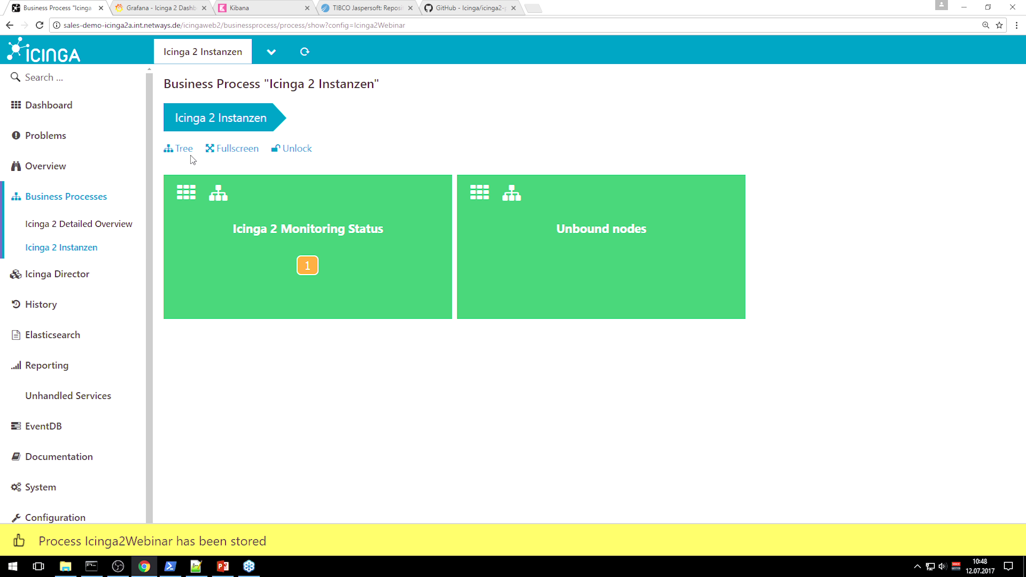
- Examine the tree view of the stored process, checking how the Disk node affects the Icinga 2a, cluster and overall status
{"action": "left_click", "coordinate": [184, 148]}
{"action": "scroll", "coordinate": [431, 229], "scroll_direction": "down", "scroll_amount": 3}
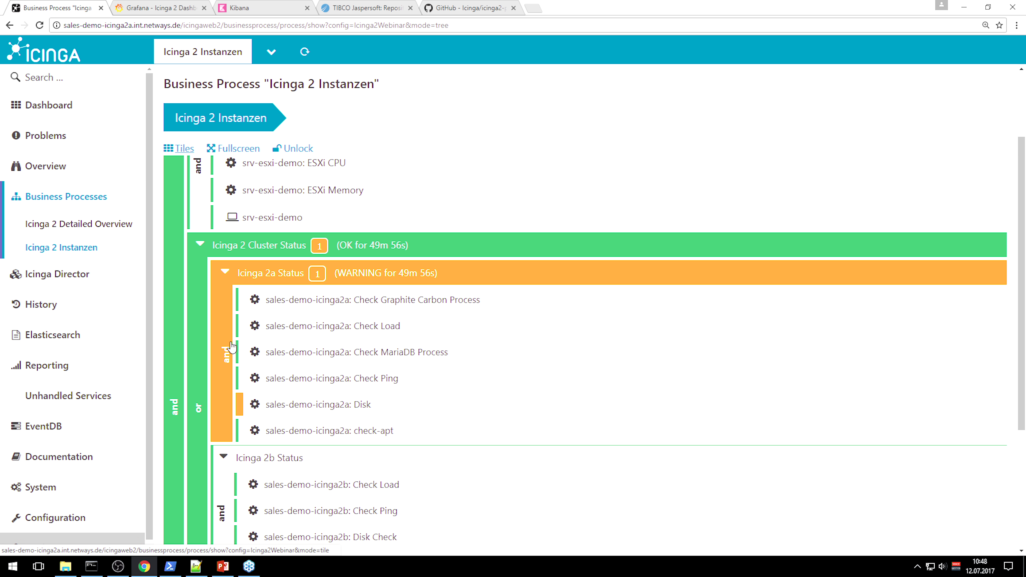
{"action": "scroll", "coordinate": [240, 320], "scroll_direction": "down", "scroll_amount": 1}
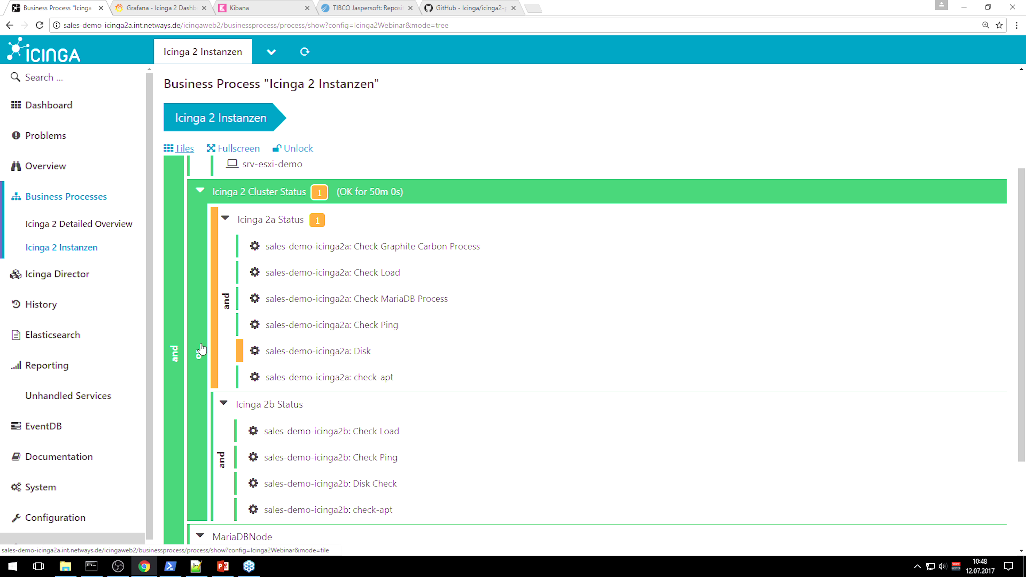
{"action": "scroll", "coordinate": [201, 395], "scroll_direction": "up", "scroll_amount": 1}
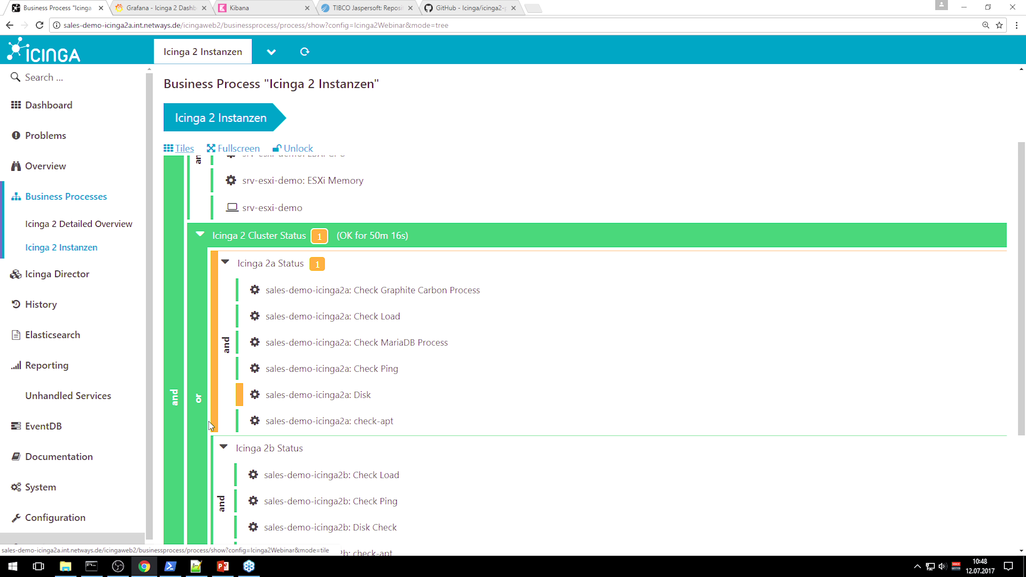
{"action": "scroll", "coordinate": [198, 404], "scroll_direction": "down", "scroll_amount": 4}
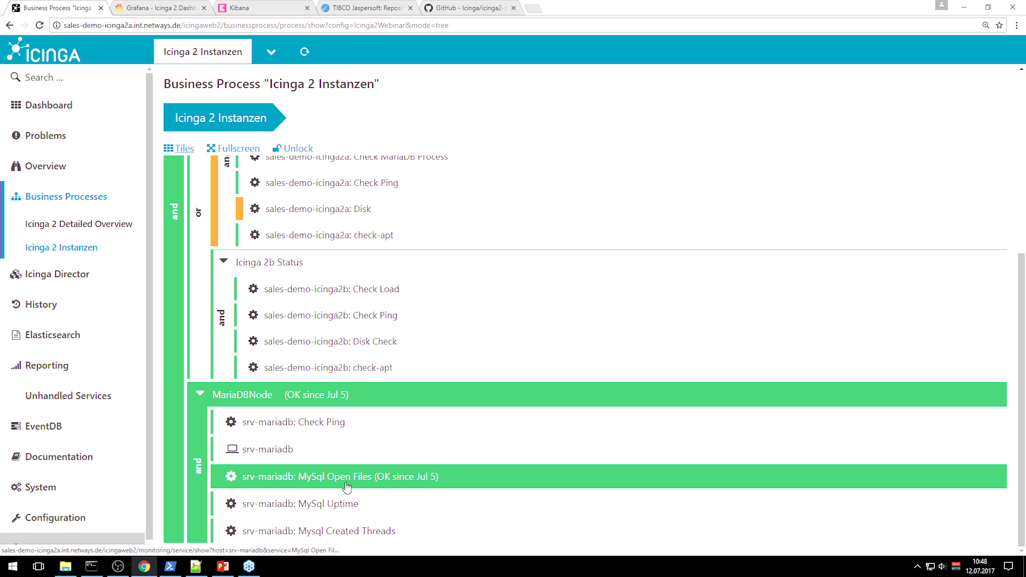
{"action": "scroll", "coordinate": [409, 474], "scroll_direction": "up", "scroll_amount": 1}
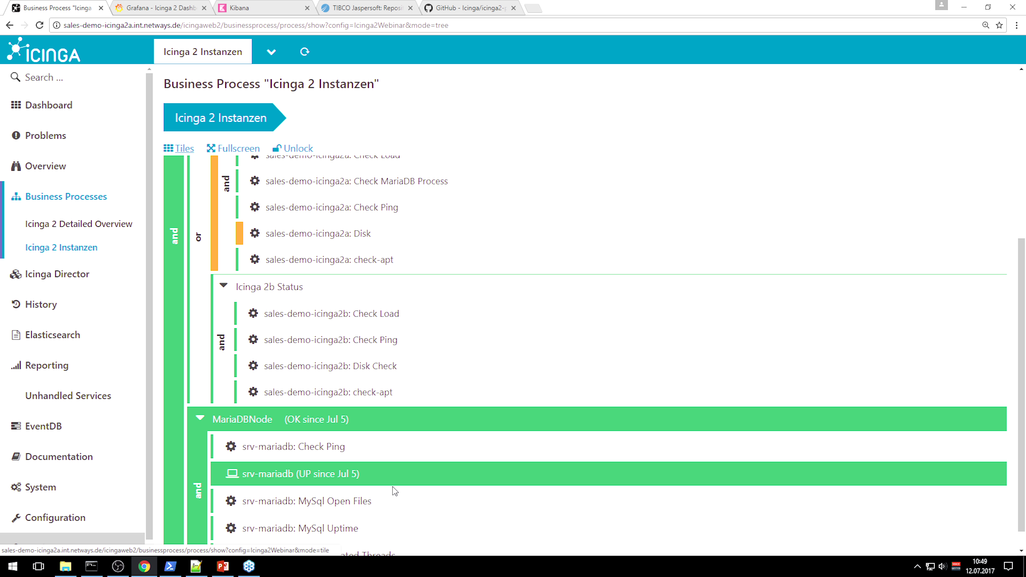
{"action": "scroll", "coordinate": [365, 497], "scroll_direction": "down", "scroll_amount": 1}
{"action": "scroll", "coordinate": [348, 512], "scroll_direction": "up", "scroll_amount": 10}
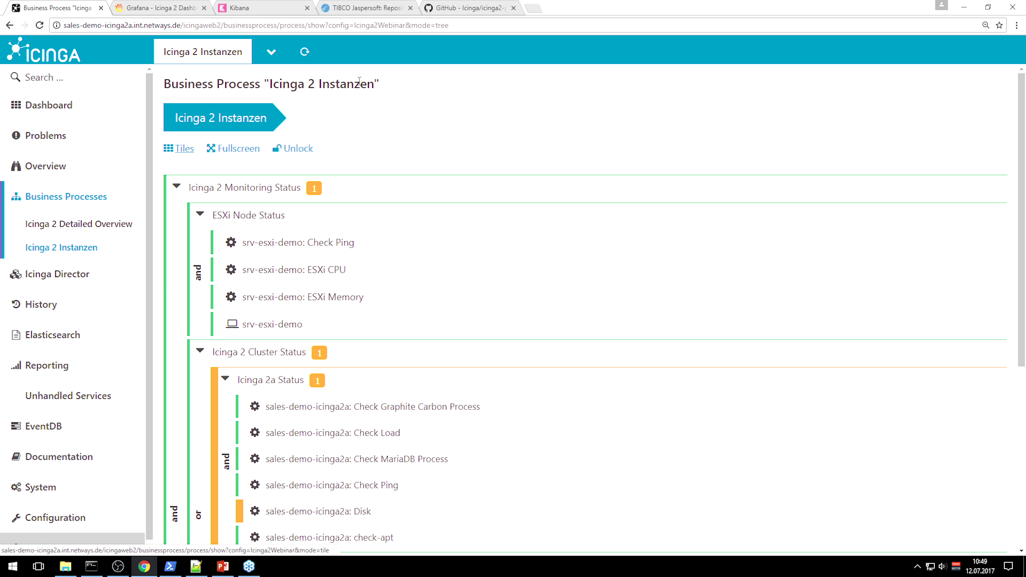
- Search for "bp-" and view the Icinga 2 Cluster Status Process service of the Business Process Host
{"action": "left_click", "coordinate": [94, 73]}
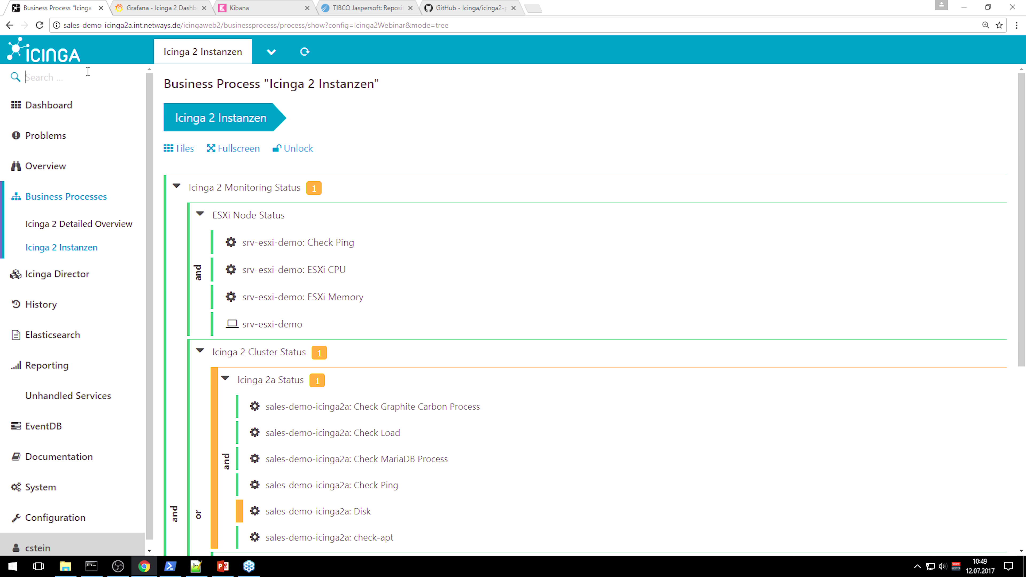
{"action": "type", "text": "bp-"}
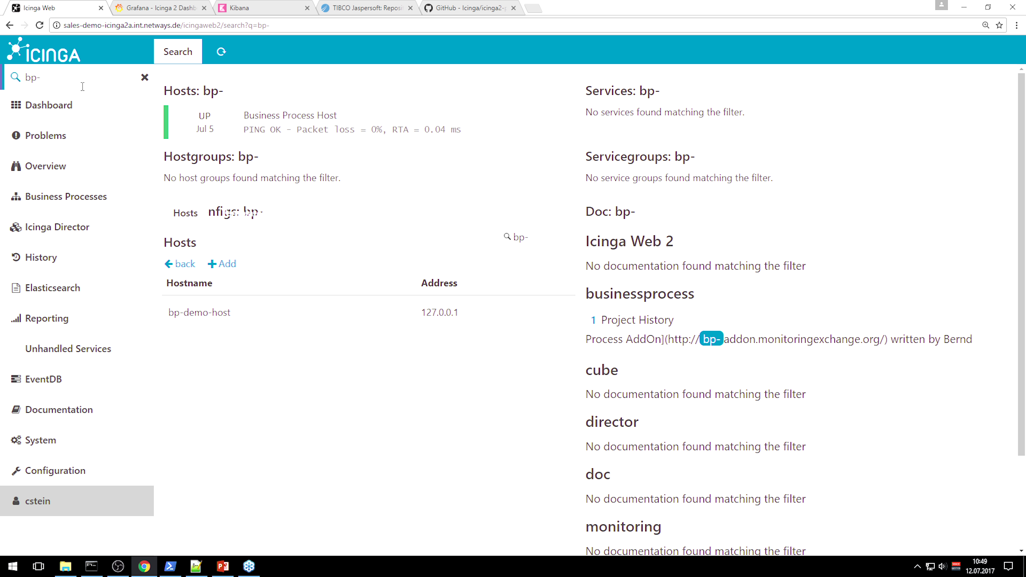
{"action": "left_click_drag", "start_coordinate": [54, 83], "coordinate": [26, 83]}
{"action": "left_click", "coordinate": [55, 76]}
{"action": "left_click", "coordinate": [348, 134]}
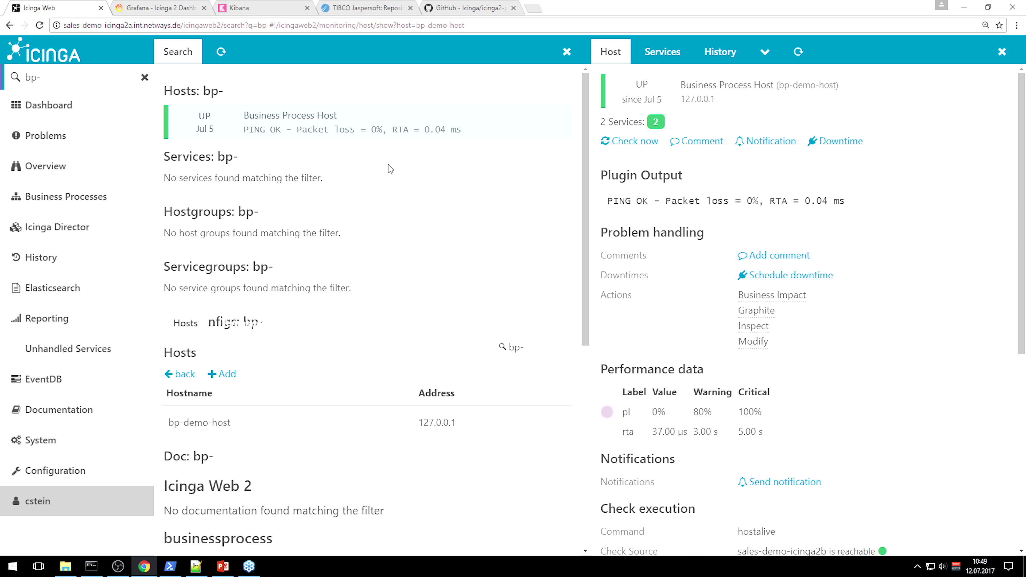
{"action": "left_click", "coordinate": [648, 58]}
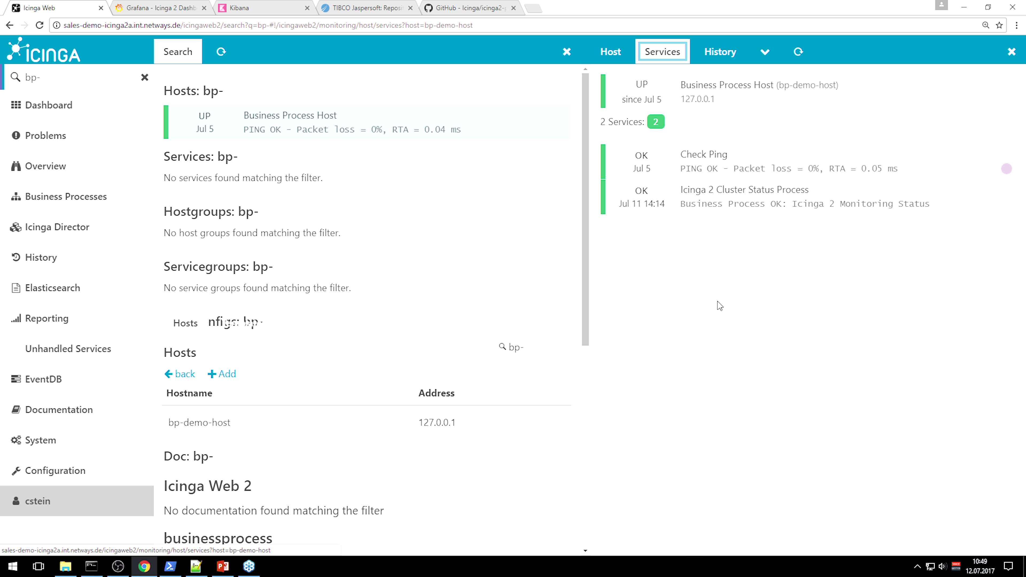
{"action": "left_click", "coordinate": [820, 209]}
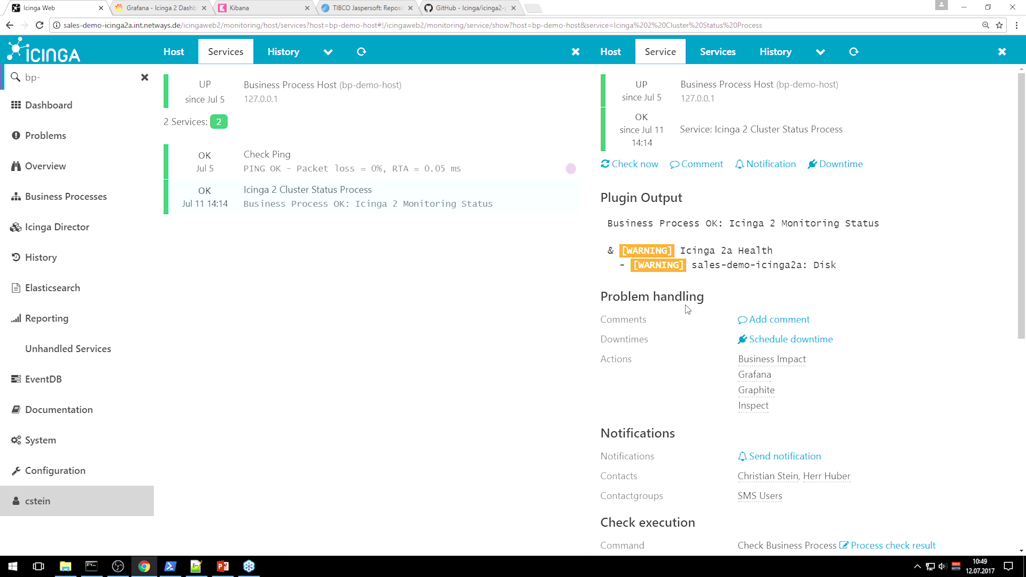
- Read the plugin output of the Icinga 2 Cluster Status Process service, including its Icinga 2a Health and Disk lines
{"action": "left_click_drag", "start_coordinate": [631, 223], "coordinate": [874, 224]}
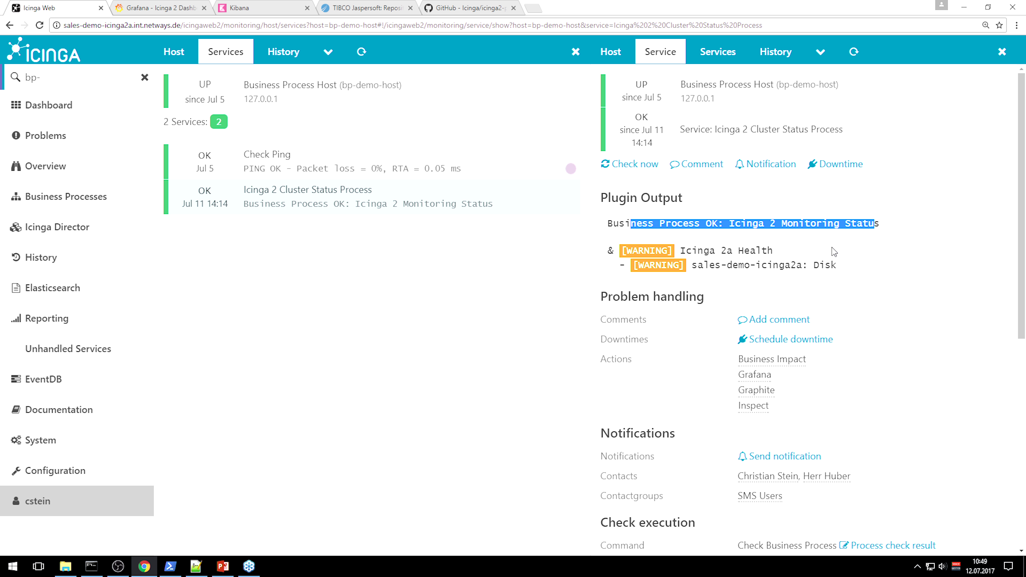
{"action": "left_click", "coordinate": [835, 251]}
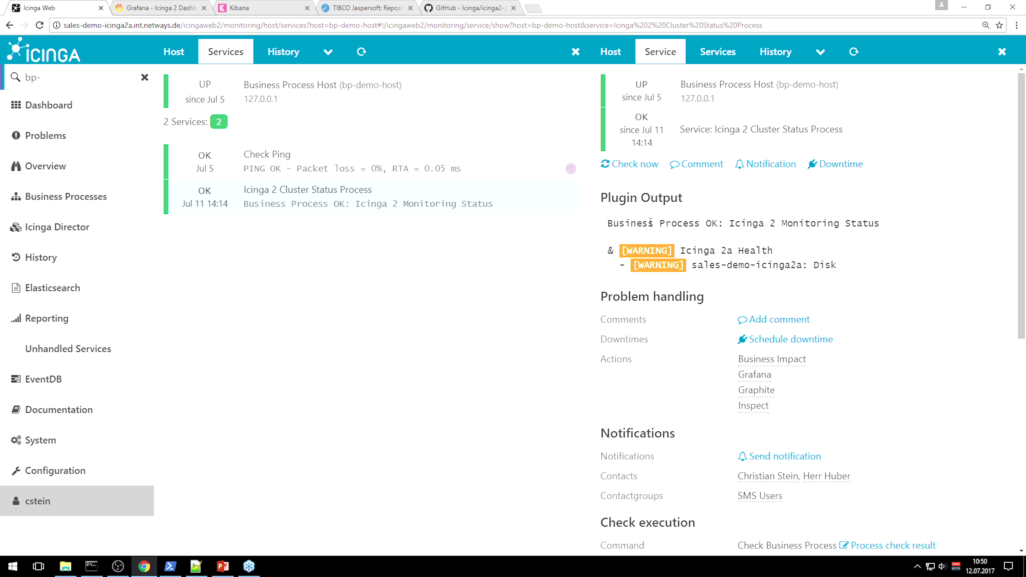
{"action": "left_click_drag", "start_coordinate": [651, 223], "coordinate": [835, 266]}
{"action": "left_click", "coordinate": [851, 272]}
- Open the event grid in the history and review the critical service events of June 20, 2017
{"action": "mouse_move", "coordinate": [18, 259]}
{"action": "left_click", "coordinate": [64, 297]}
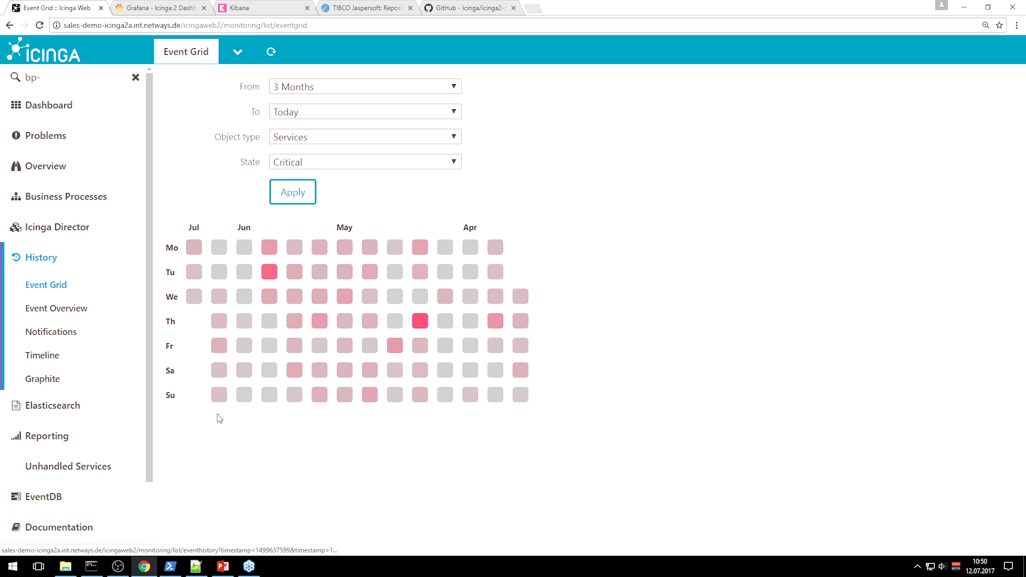
{"action": "mouse_move", "coordinate": [277, 274]}
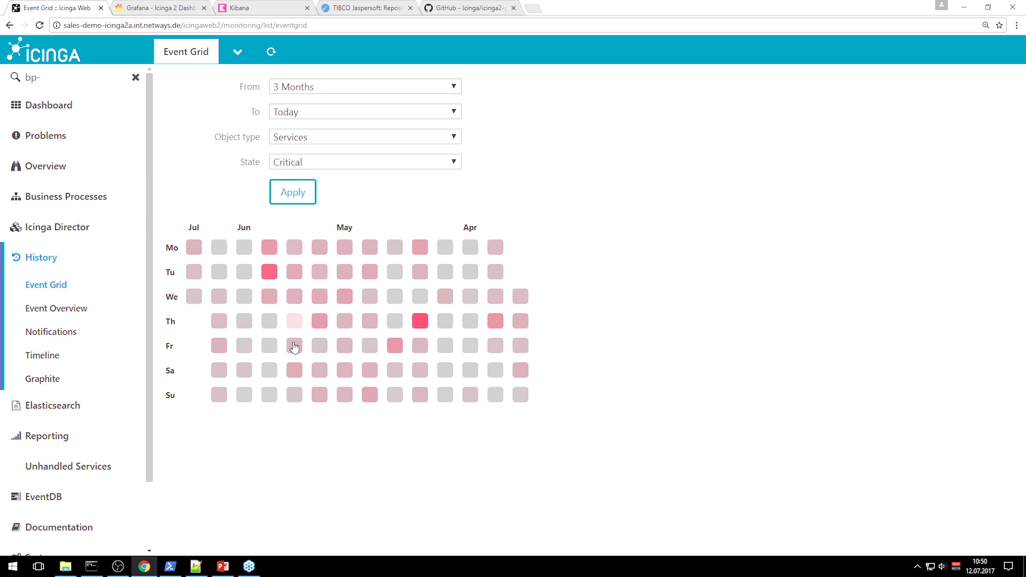
{"action": "mouse_move", "coordinate": [286, 304]}
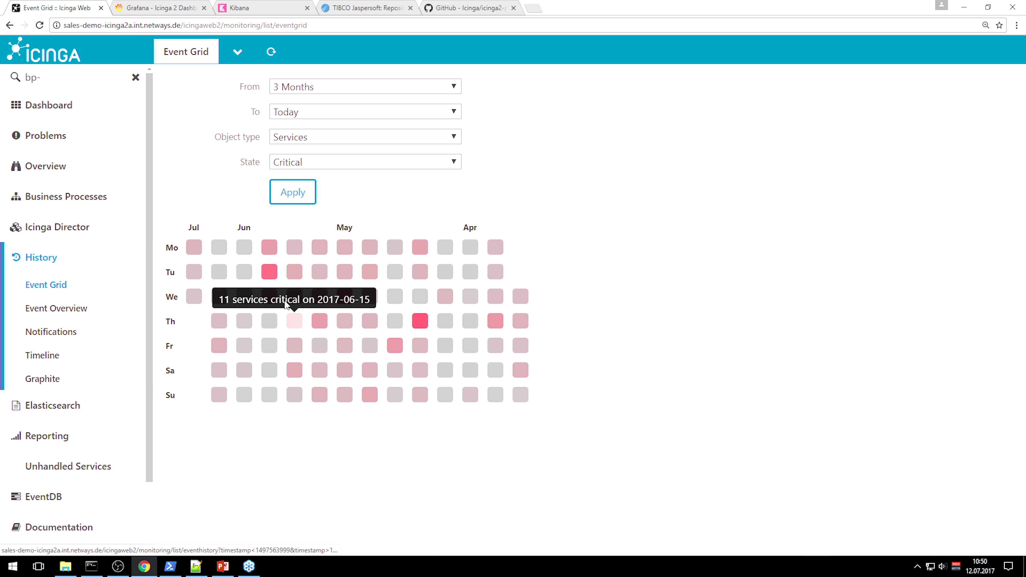
{"action": "left_click", "coordinate": [270, 279]}
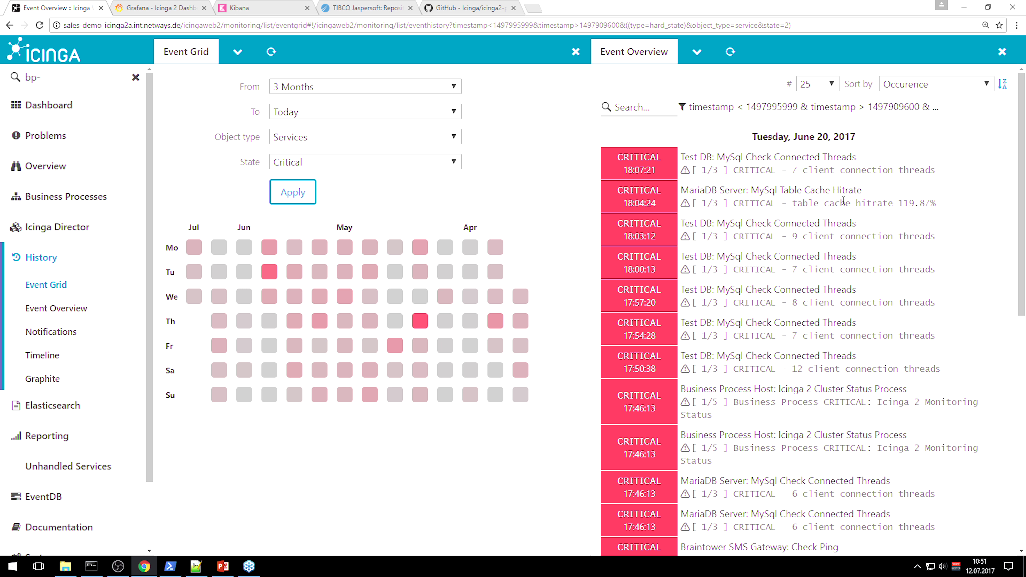
{"action": "scroll", "coordinate": [768, 356], "scroll_direction": "down", "scroll_amount": 3}
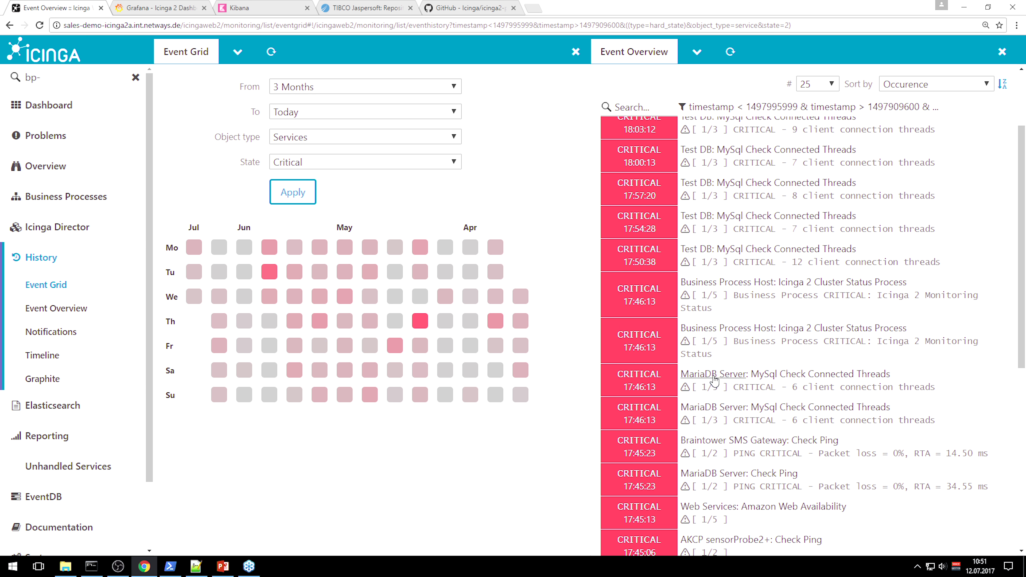
{"action": "scroll", "coordinate": [763, 392], "scroll_direction": "down", "scroll_amount": 1}
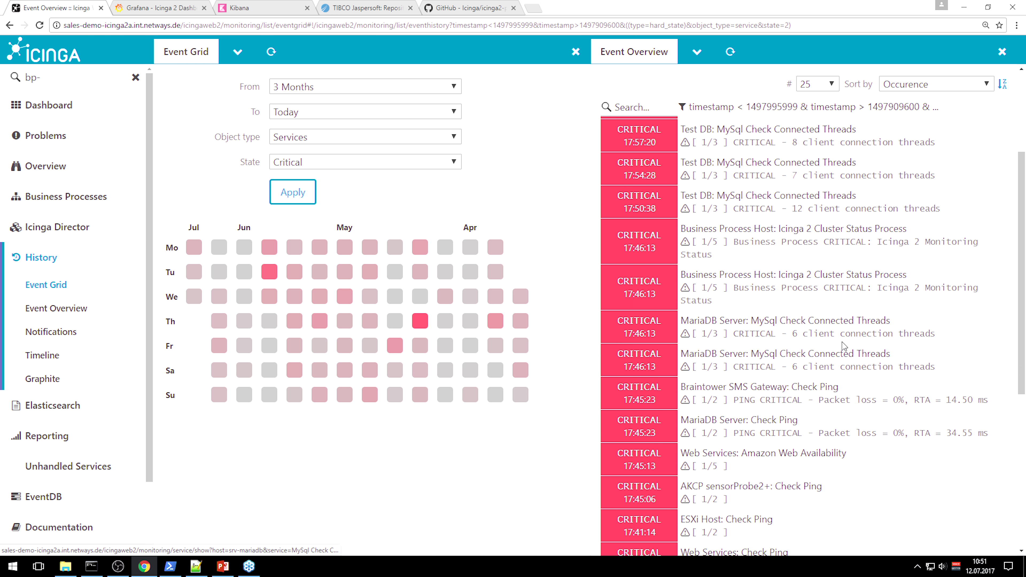
{"action": "scroll", "coordinate": [849, 356], "scroll_direction": "up", "scroll_amount": 3}
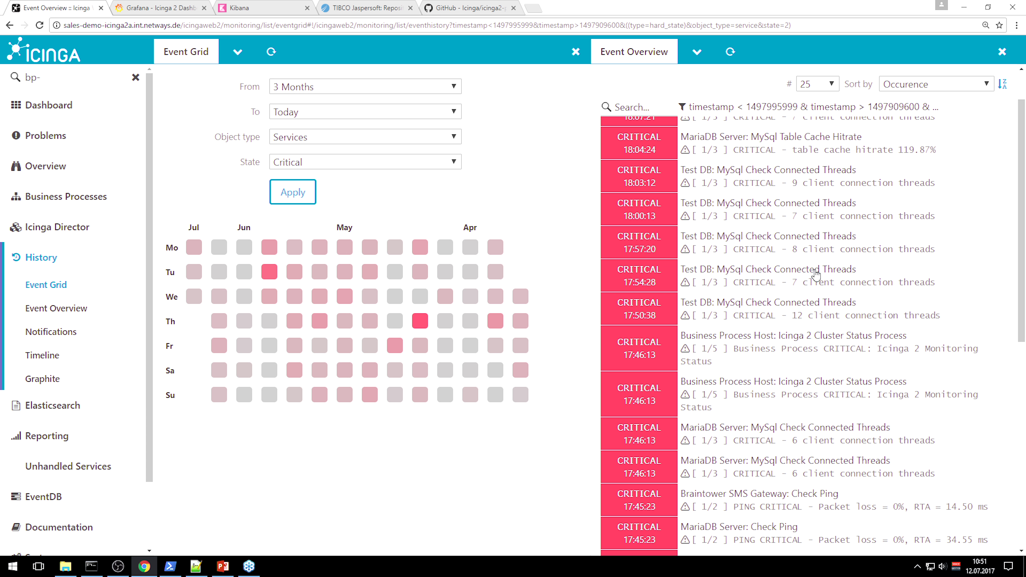
{"action": "scroll", "coordinate": [824, 339], "scroll_direction": "down", "scroll_amount": 6}
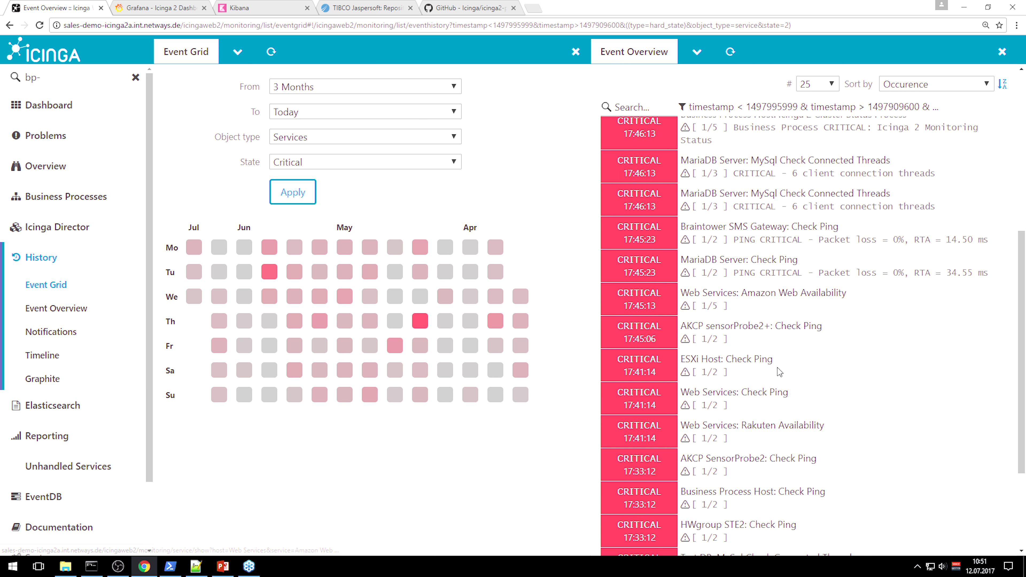
{"action": "scroll", "coordinate": [844, 427], "scroll_direction": "down", "scroll_amount": 4}
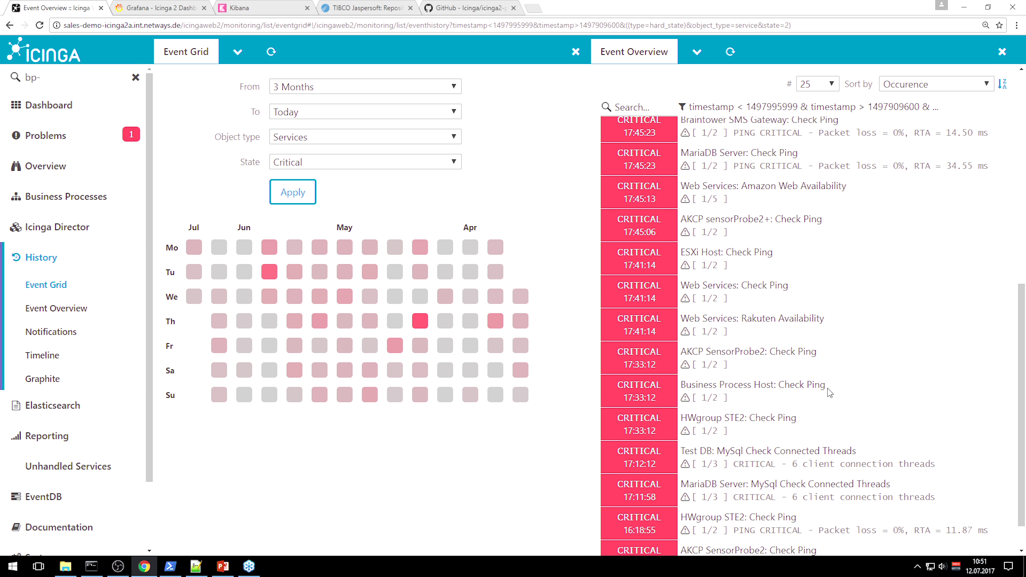
- Open the event overview of the last seven days, show 500 entries per page and browse the older events
{"action": "left_click", "coordinate": [91, 318]}
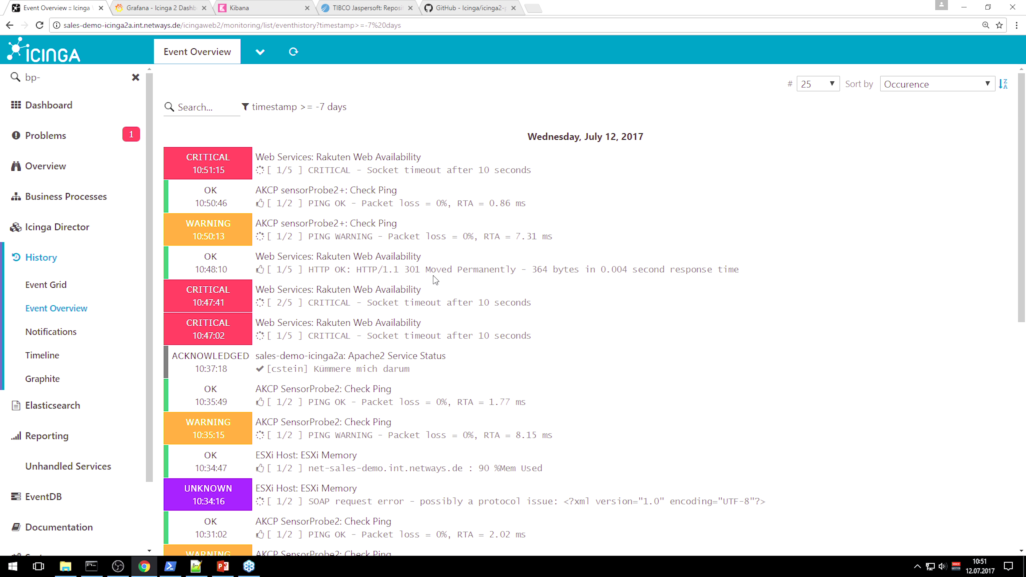
{"action": "left_click_drag", "start_coordinate": [558, 154], "coordinate": [625, 137]}
{"action": "scroll", "coordinate": [610, 219], "scroll_direction": "down", "scroll_amount": 7}
{"action": "scroll", "coordinate": [601, 219], "scroll_direction": "down", "scroll_amount": 1}
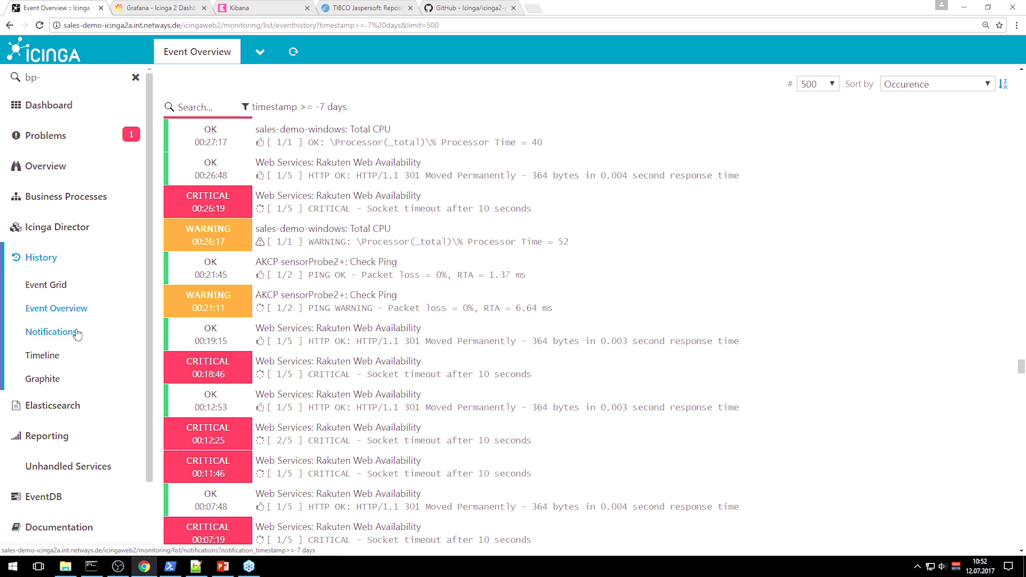
- View the notification history of the last seven days and the event timeline
{"action": "left_click", "coordinate": [60, 341]}
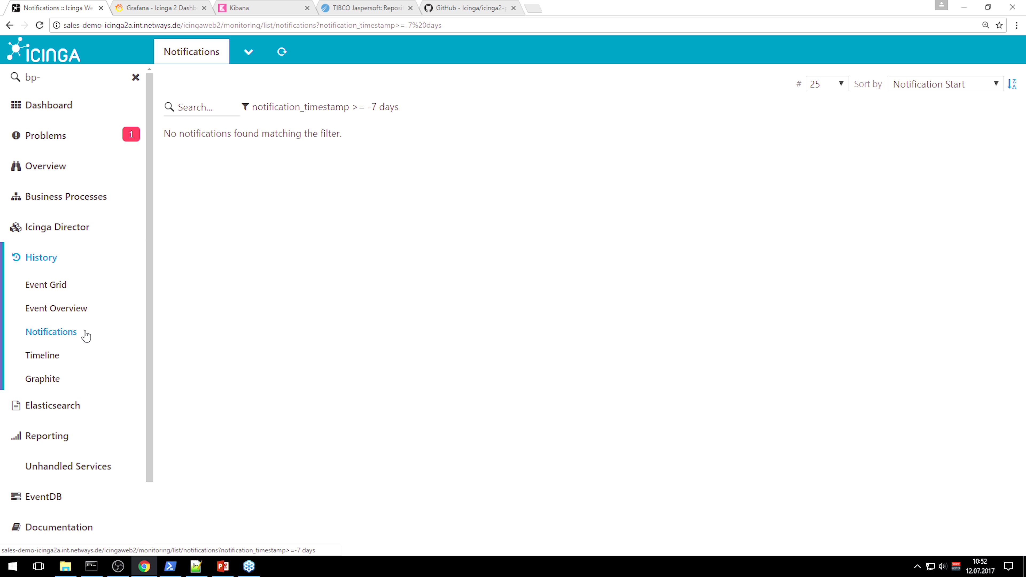
{"action": "left_click_drag", "start_coordinate": [218, 135], "coordinate": [387, 170]}
{"action": "left_click", "coordinate": [361, 252]}
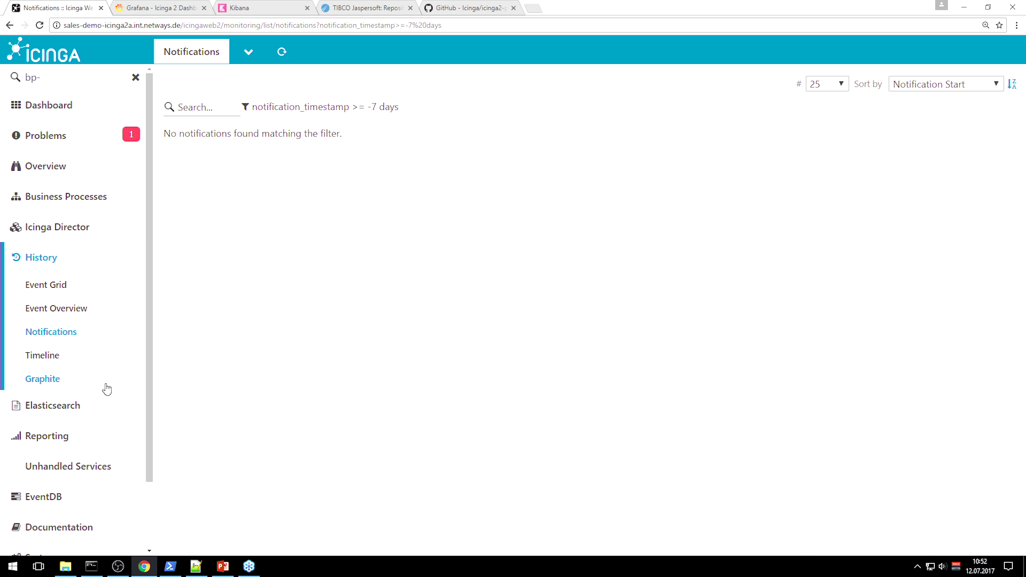
{"action": "left_click", "coordinate": [53, 356]}
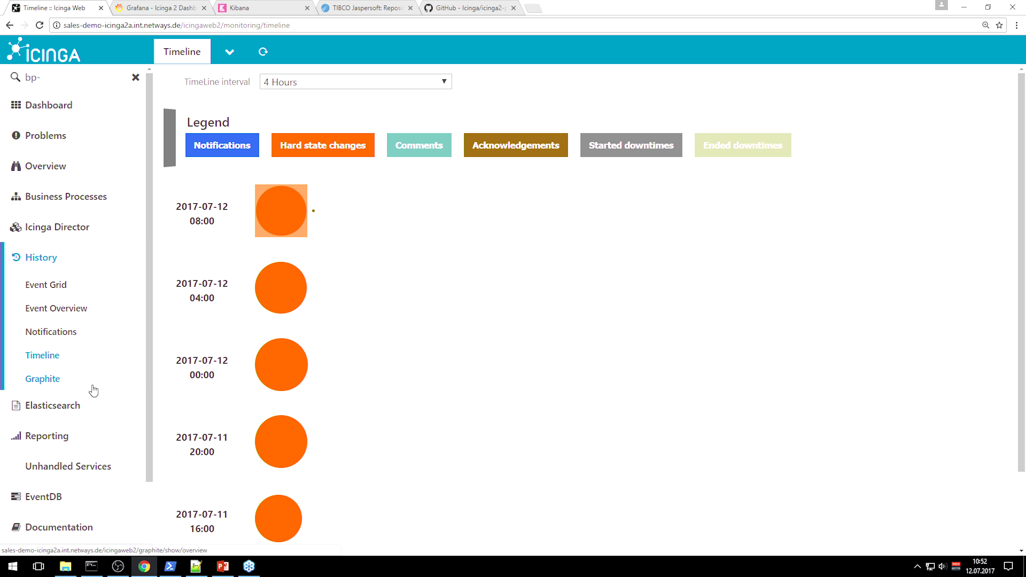
- Open the reporting cube and add os as its first dimension
{"action": "scroll", "coordinate": [98, 396], "scroll_direction": "down", "scroll_amount": 1}
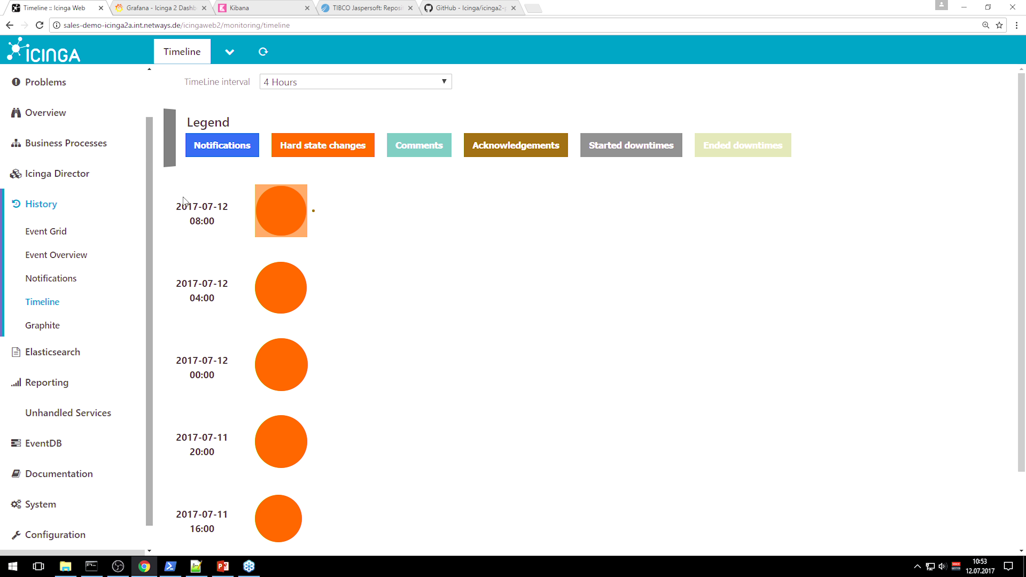
{"action": "scroll", "coordinate": [116, 335], "scroll_direction": "down", "scroll_amount": 1}
{"action": "left_click", "coordinate": [101, 362]}
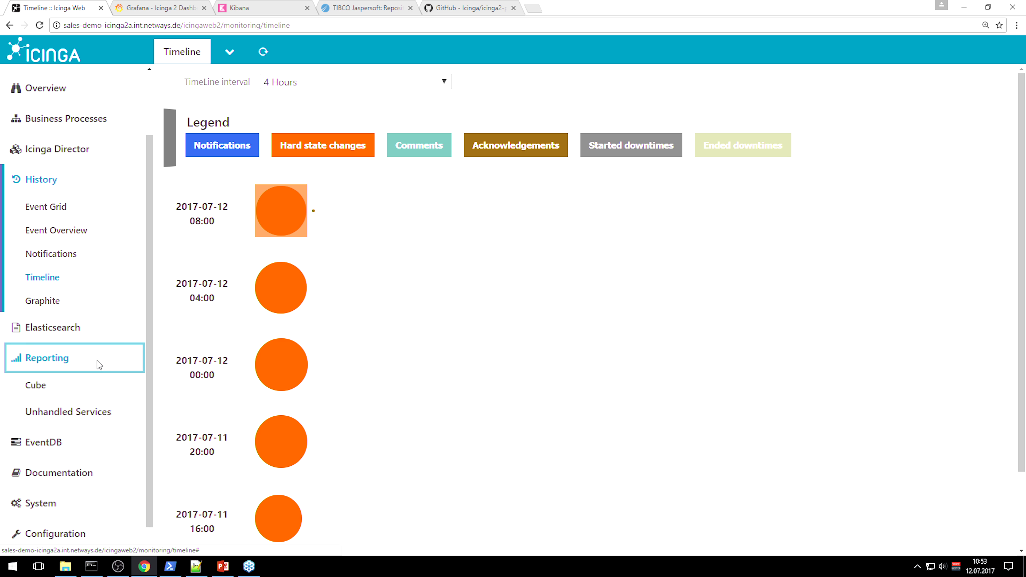
{"action": "left_click", "coordinate": [38, 347]}
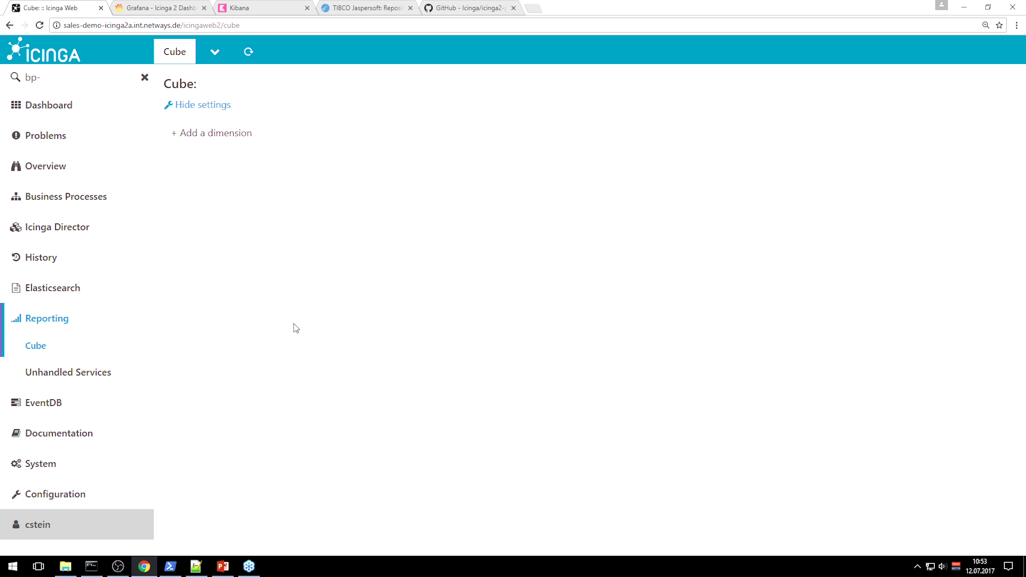
{"action": "left_click", "coordinate": [237, 139]}
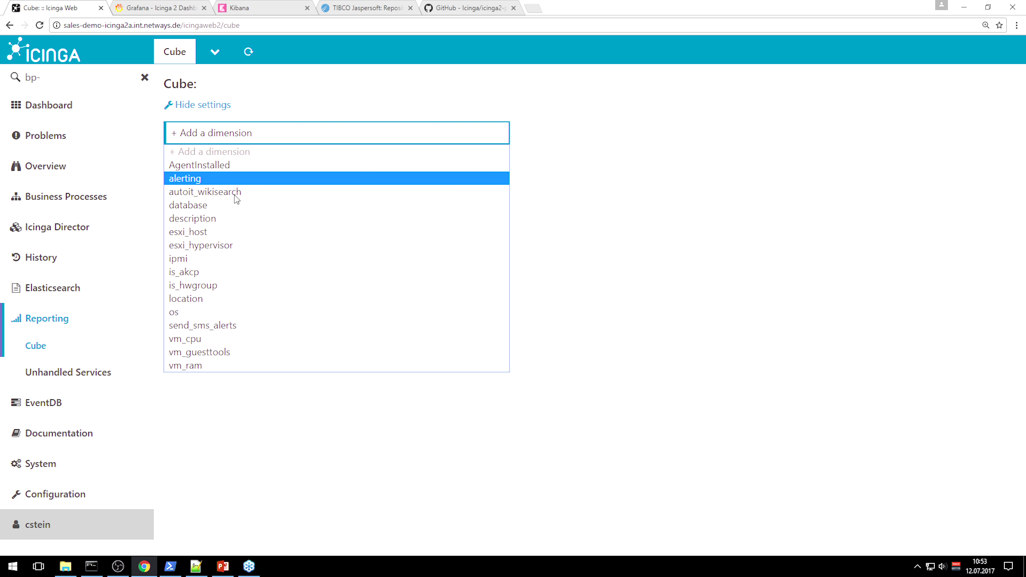
{"action": "left_click", "coordinate": [225, 313]}
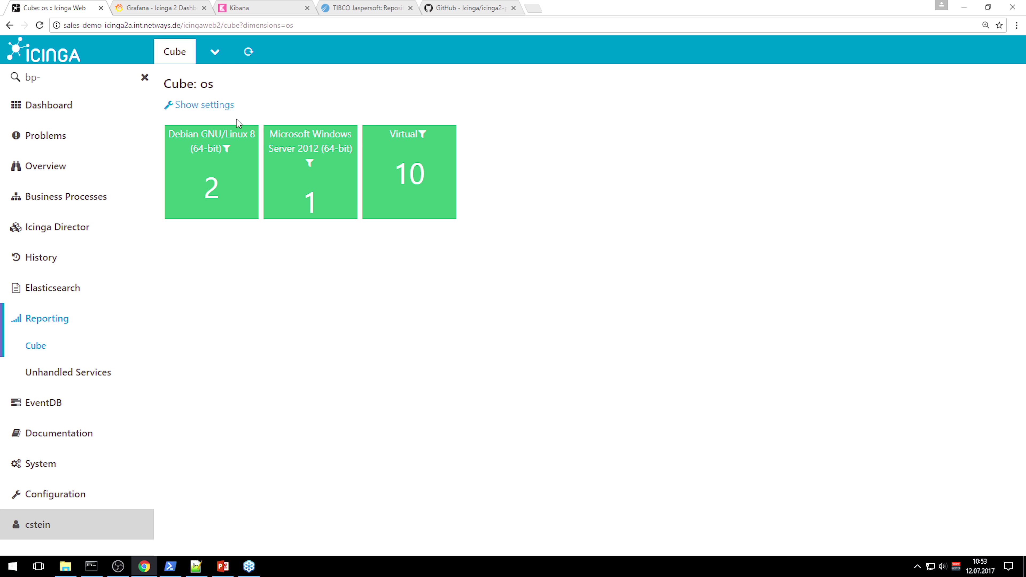
- Add vm_cpu and vm_ram as further dimensions of the cube and review the resulting host groups
{"action": "left_click", "coordinate": [219, 112]}
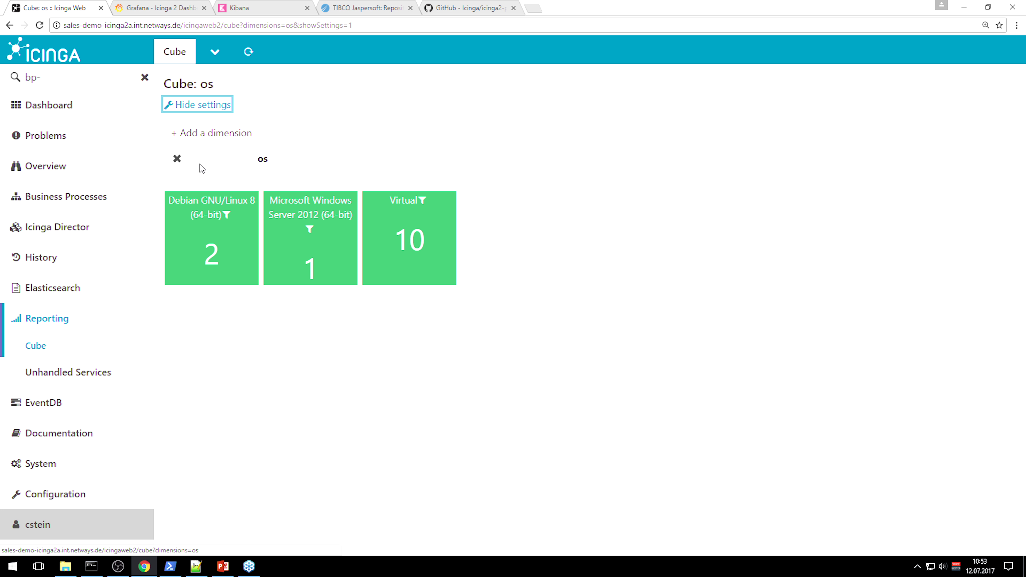
{"action": "left_click", "coordinate": [233, 135]}
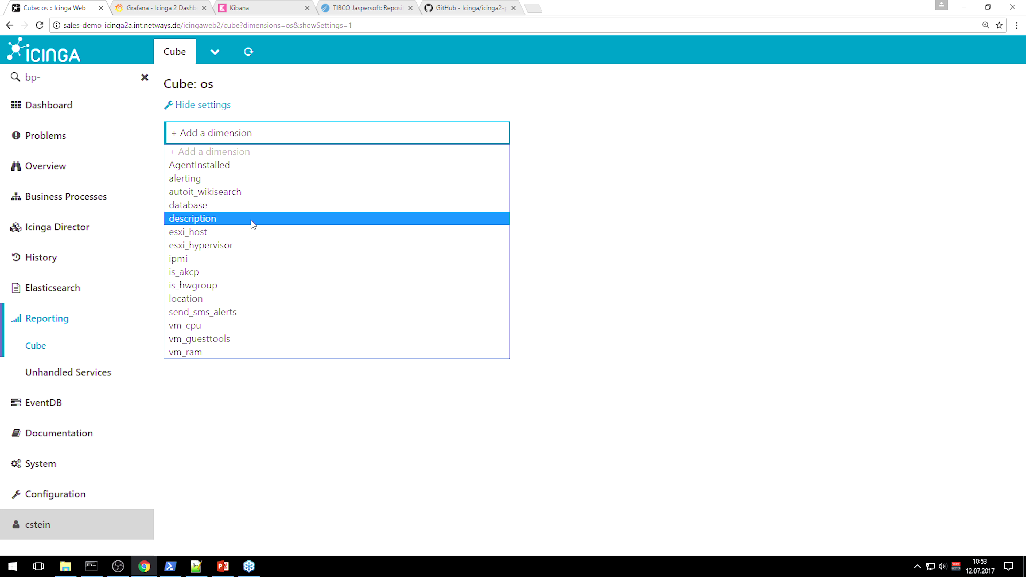
{"action": "left_click", "coordinate": [187, 326]}
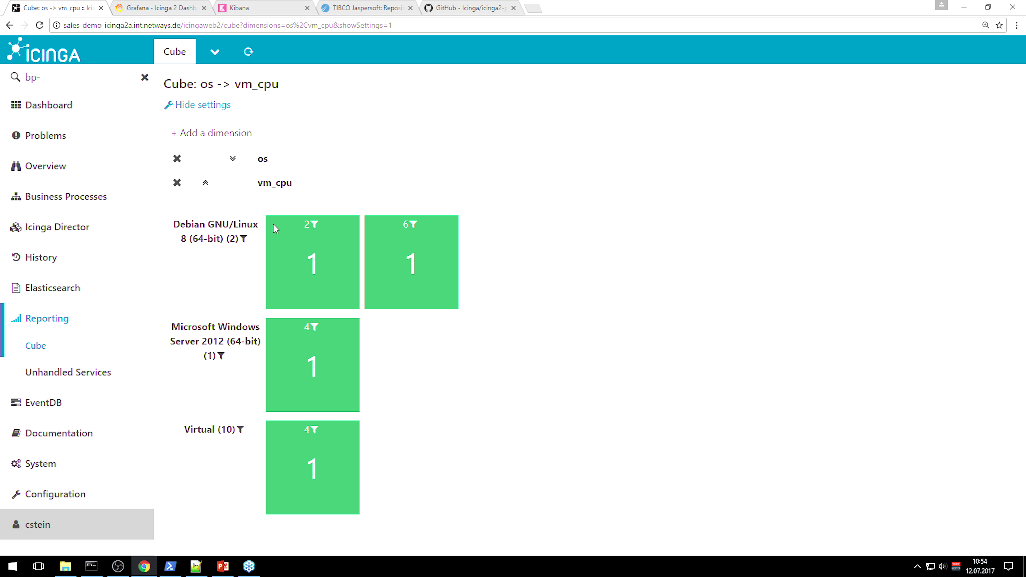
{"action": "left_click", "coordinate": [245, 137]}
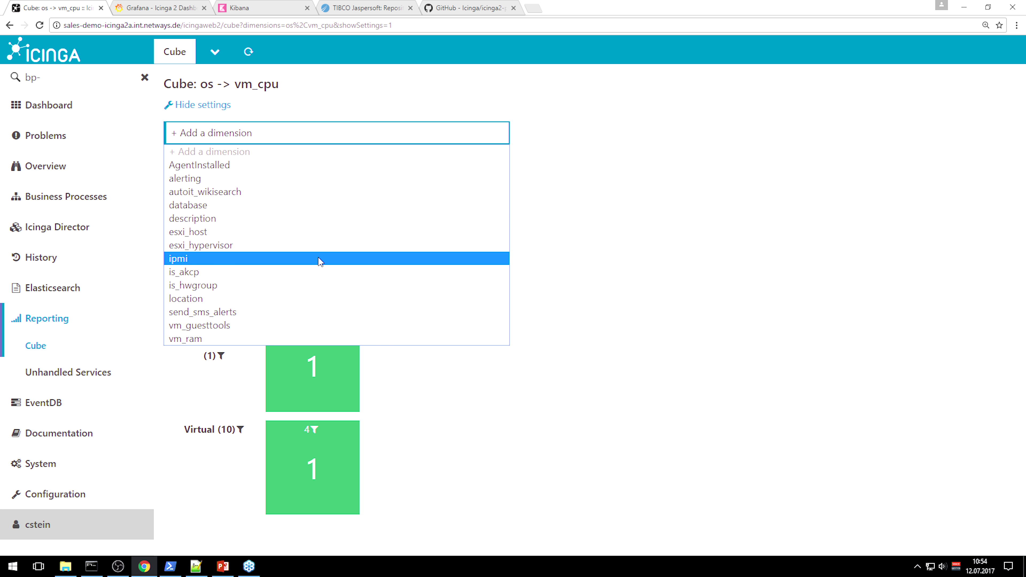
{"action": "left_click", "coordinate": [227, 338]}
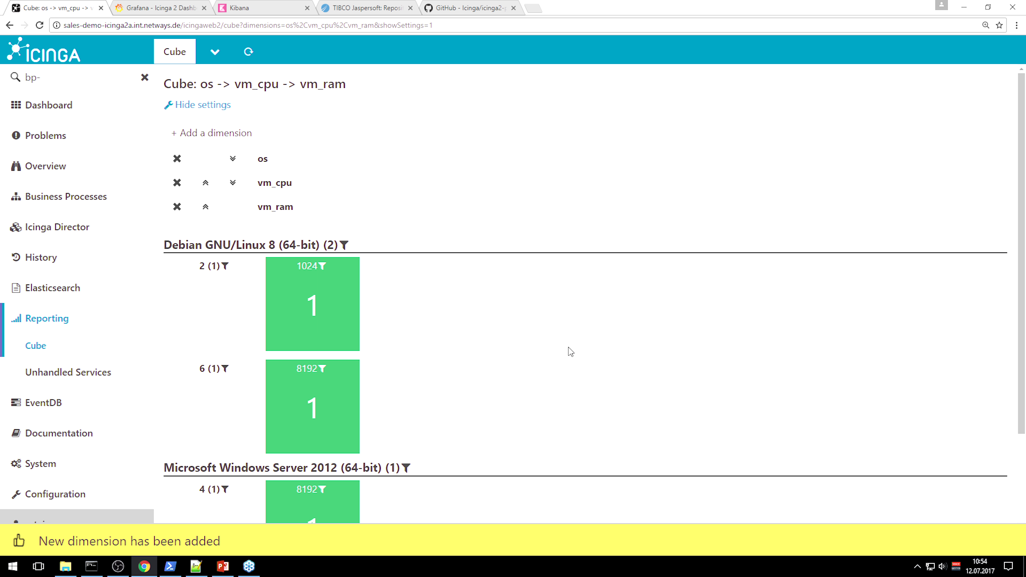
{"action": "scroll", "coordinate": [548, 257], "scroll_direction": "down", "scroll_amount": 3}
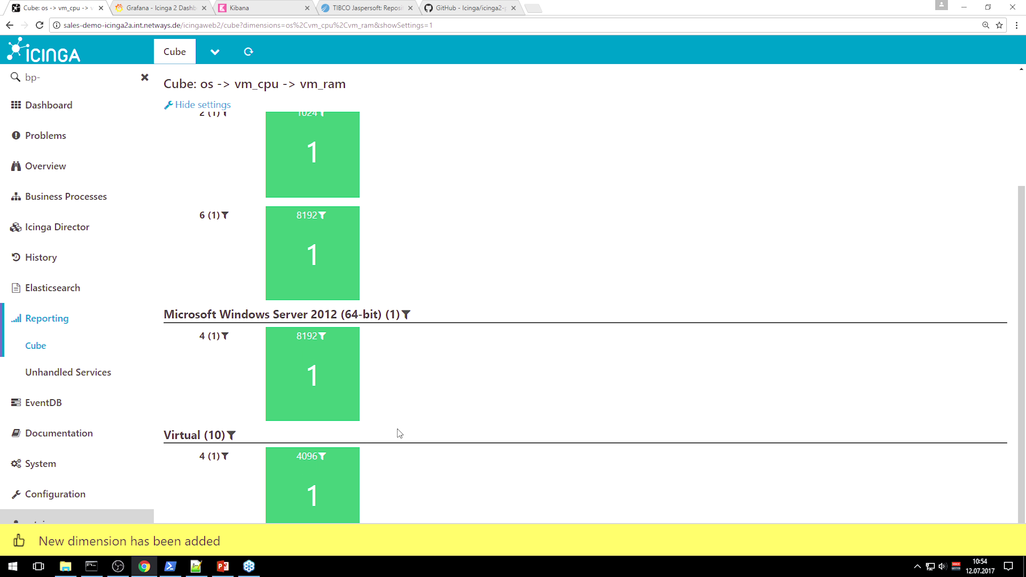
{"action": "scroll", "coordinate": [468, 404], "scroll_direction": "up", "scroll_amount": 3}
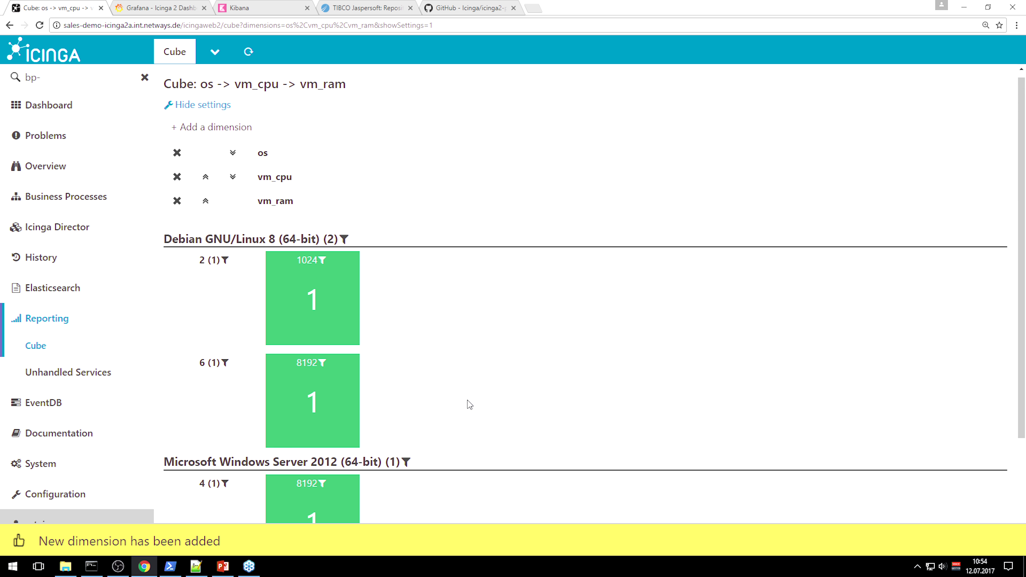
- List the hosts of the cube's Debian GNU/Linux 8 group with vm_cpu 6 and try filtering them by Host Os %Debian%
{"action": "left_click", "coordinate": [204, 374]}
{"action": "left_click", "coordinate": [667, 154]}
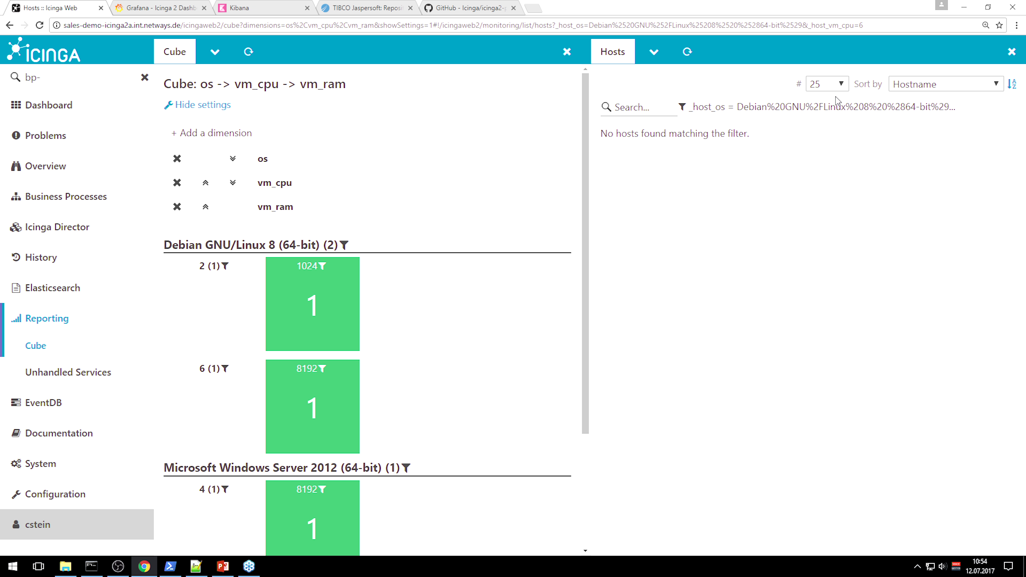
{"action": "left_click", "coordinate": [682, 107]}
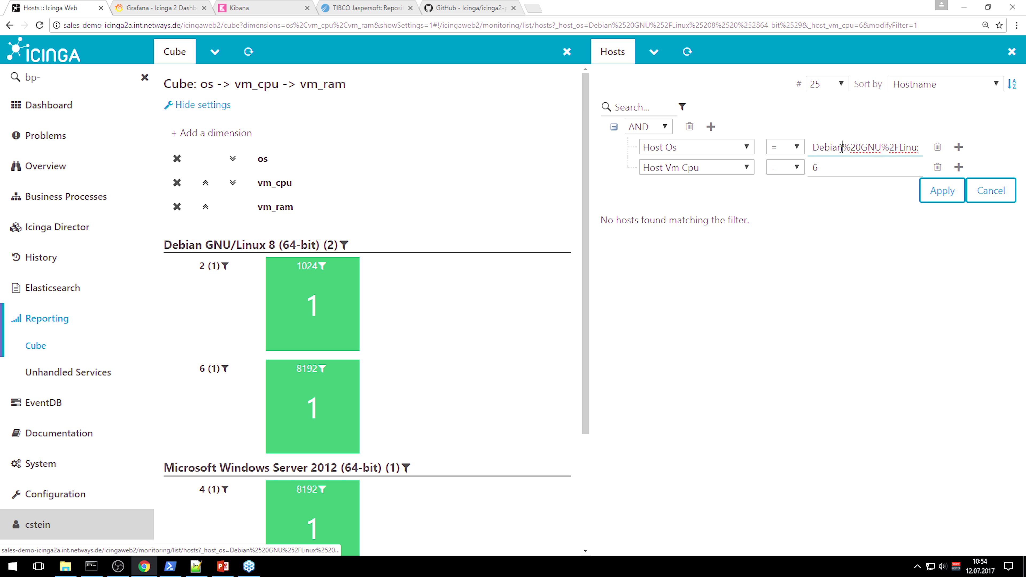
{"action": "double_click", "coordinate": [817, 149]}
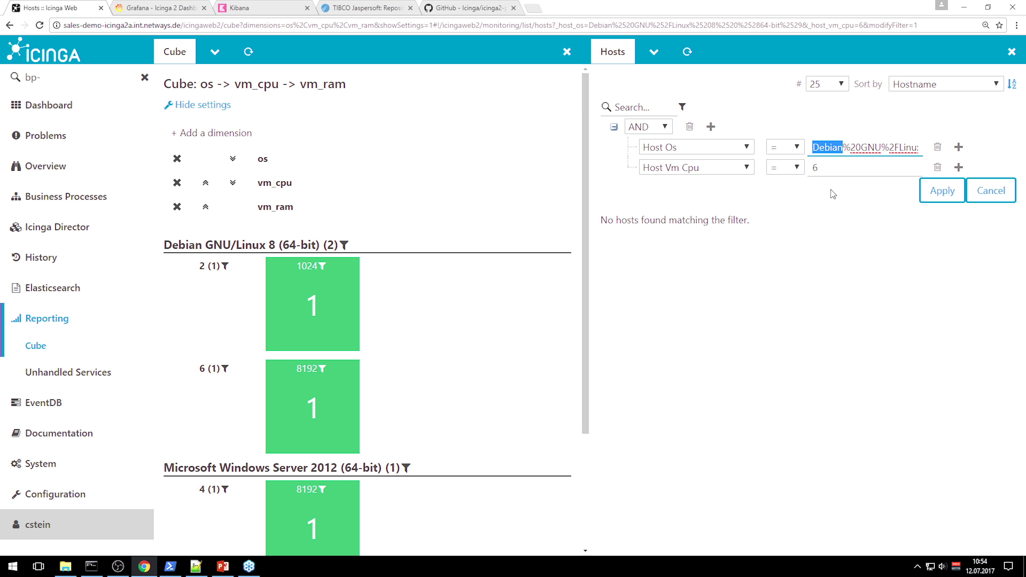
{"action": "key", "text": "Home"}
{"action": "type", "text": "%"}
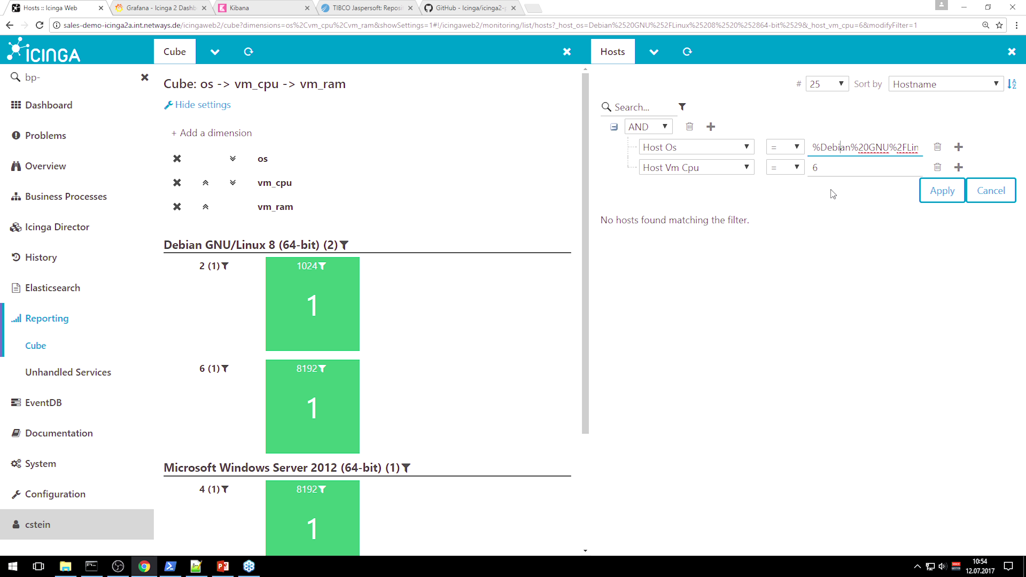
{"action": "key", "text": "shift+End"}
{"action": "key", "text": "Delete"}
{"action": "left_click", "coordinate": [929, 195]}
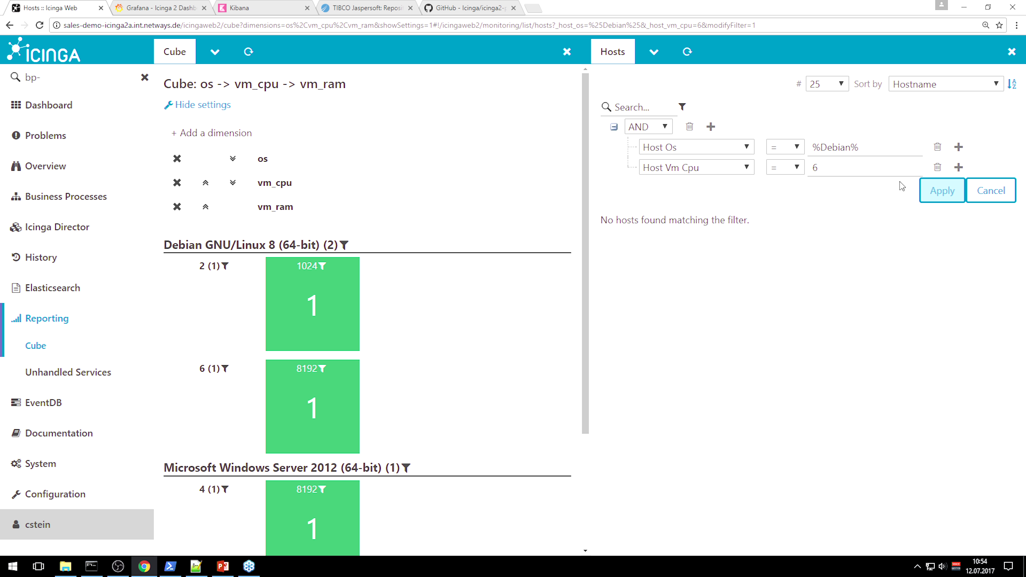
- Set the Host Os filter value to *Debian* and apply the host filter
{"action": "left_click_drag", "start_coordinate": [817, 147], "coordinate": [754, 152]}
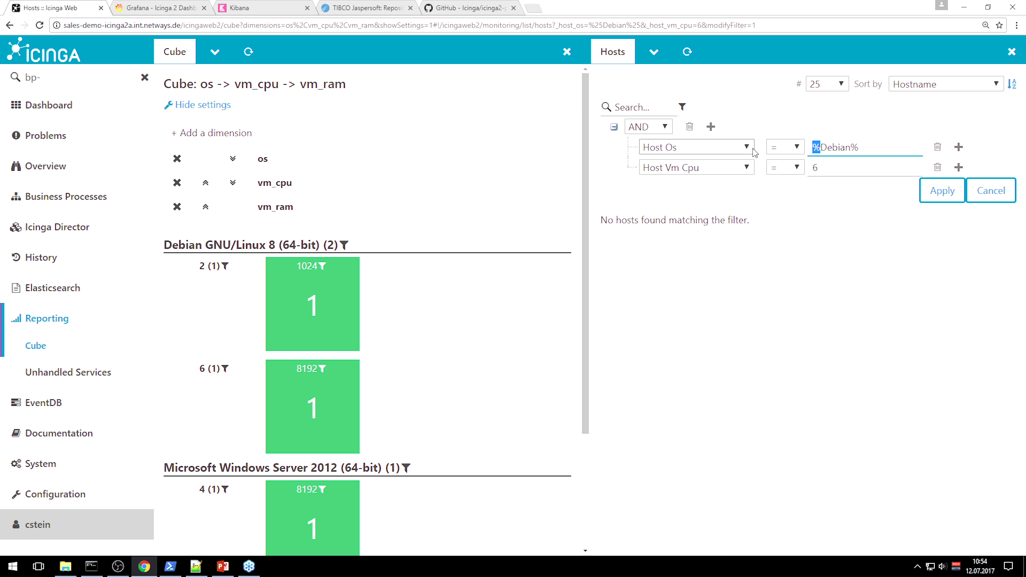
{"action": "type", "text": "*"}
{"action": "key", "text": "BackSpace"}
{"action": "type", "text": "*"}
{"action": "left_click", "coordinate": [942, 191]}
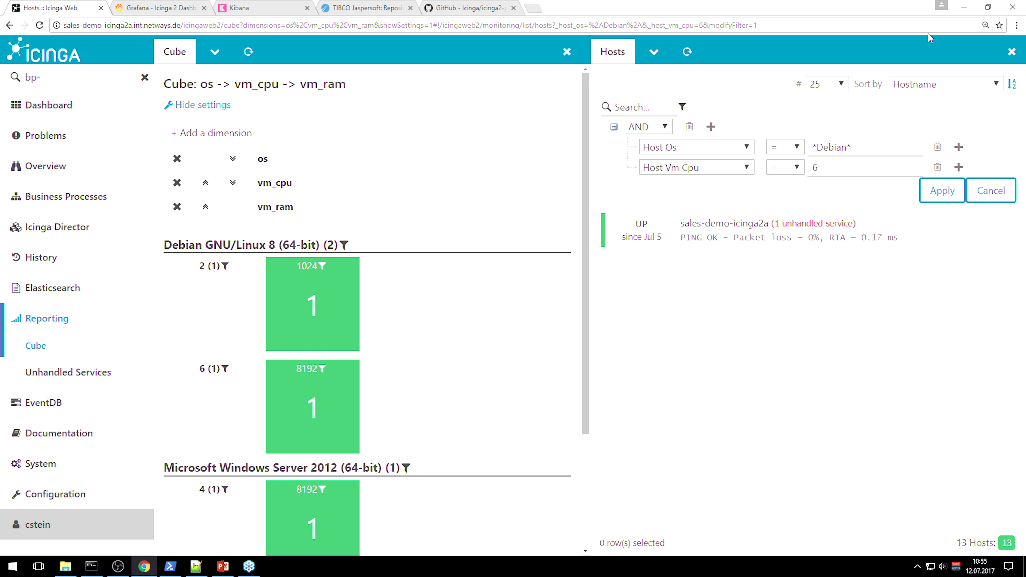
- Close the filtered host list and add the cube to a new dashboard named Cube as a dashlet titled Cube Demo
{"action": "left_click", "coordinate": [1012, 51]}
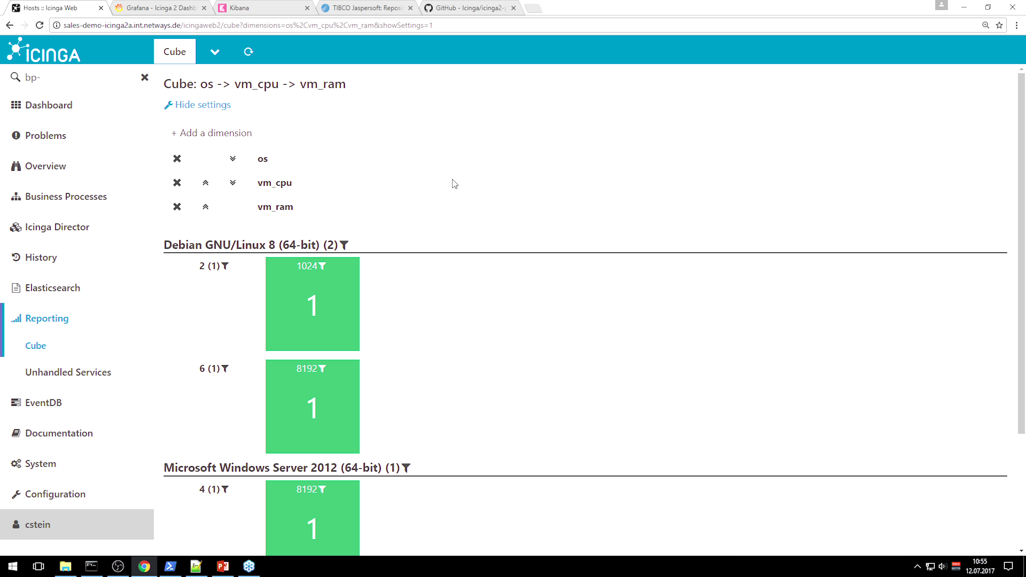
{"action": "scroll", "coordinate": [404, 222], "scroll_direction": "down", "scroll_amount": 2}
{"action": "mouse_move", "coordinate": [215, 51]}
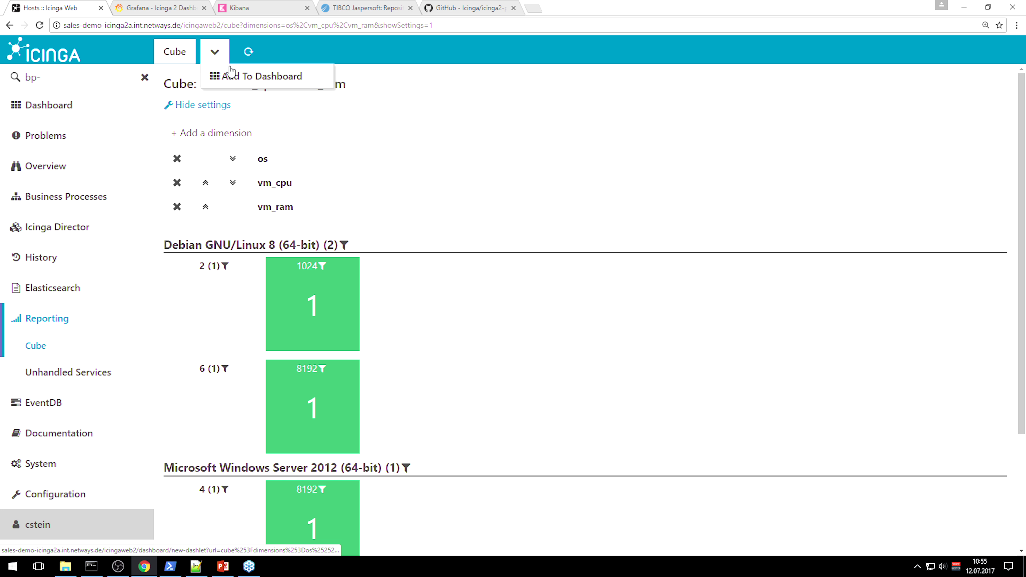
{"action": "left_click", "coordinate": [258, 76]}
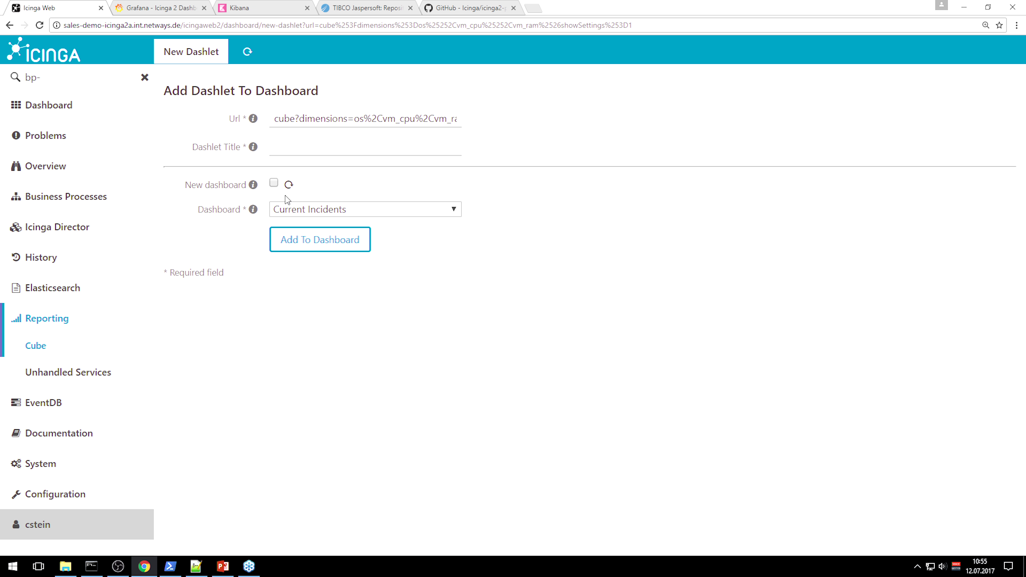
{"action": "left_click", "coordinate": [274, 183]}
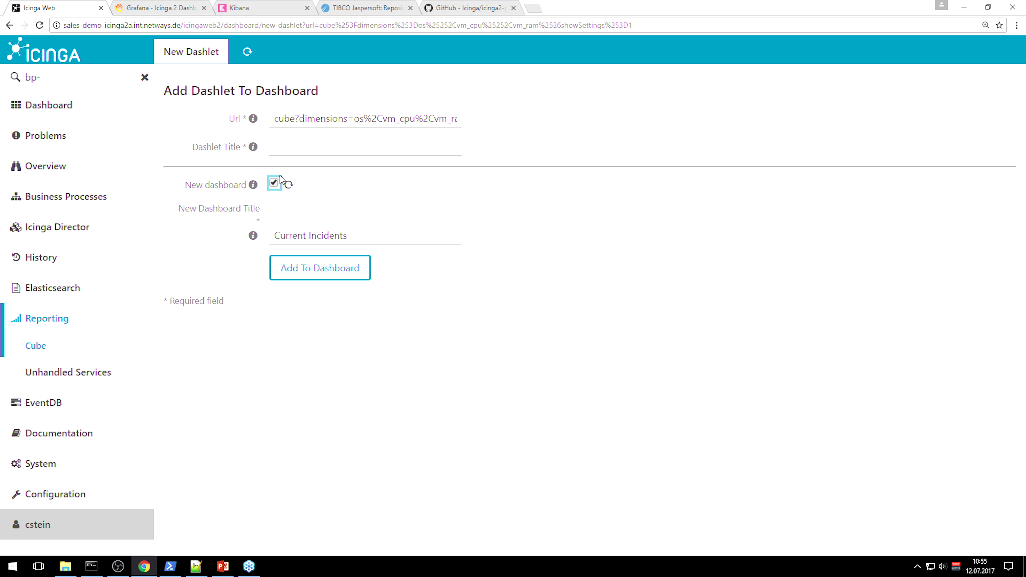
{"action": "triple_click", "coordinate": [304, 236]}
{"action": "type", "text": "Cube"}
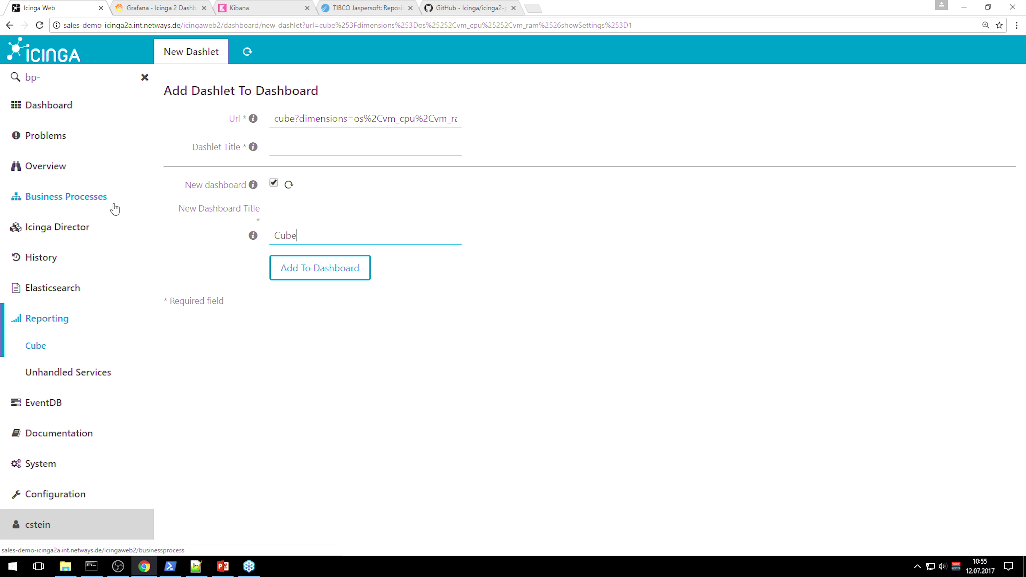
{"action": "left_click", "coordinate": [288, 139]}
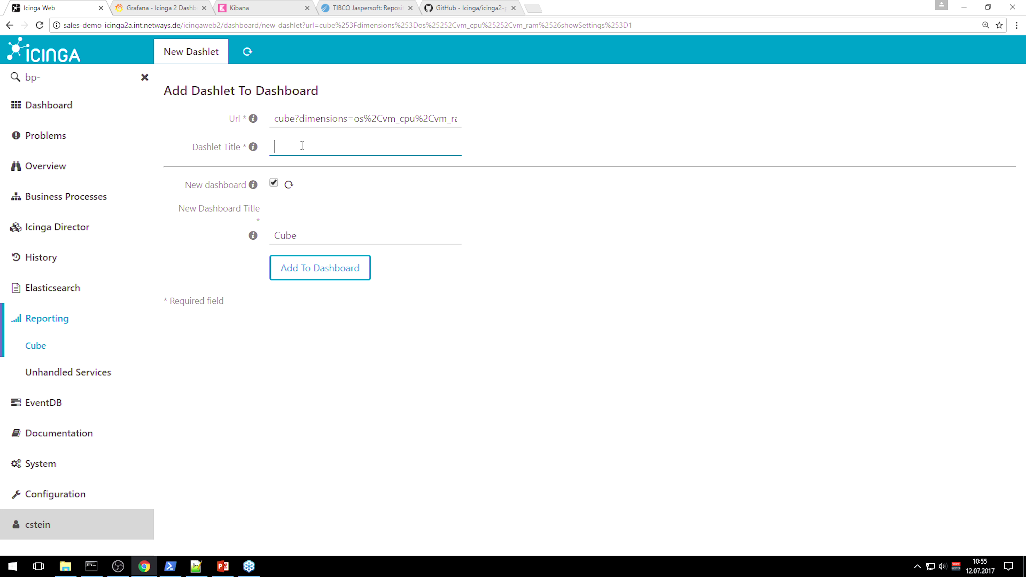
{"action": "type", "text": "Cube Demo"}
{"action": "left_click", "coordinate": [325, 273]}
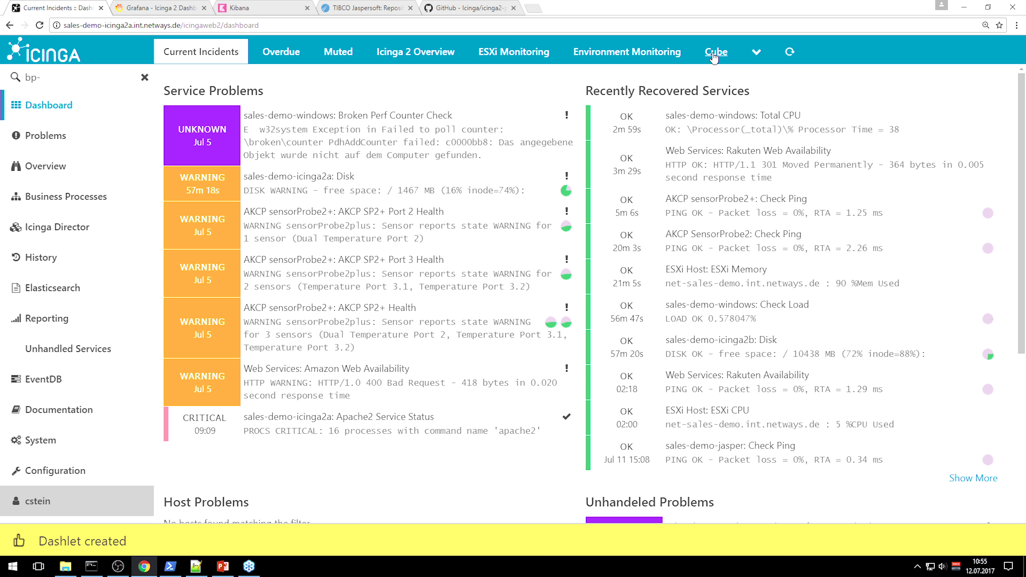
- Review the Cube Demo dashlet on the Cube dashboard and open the EventDB event list
{"action": "left_click", "coordinate": [715, 53]}
{"action": "scroll", "coordinate": [499, 269], "scroll_direction": "down", "scroll_amount": 1}
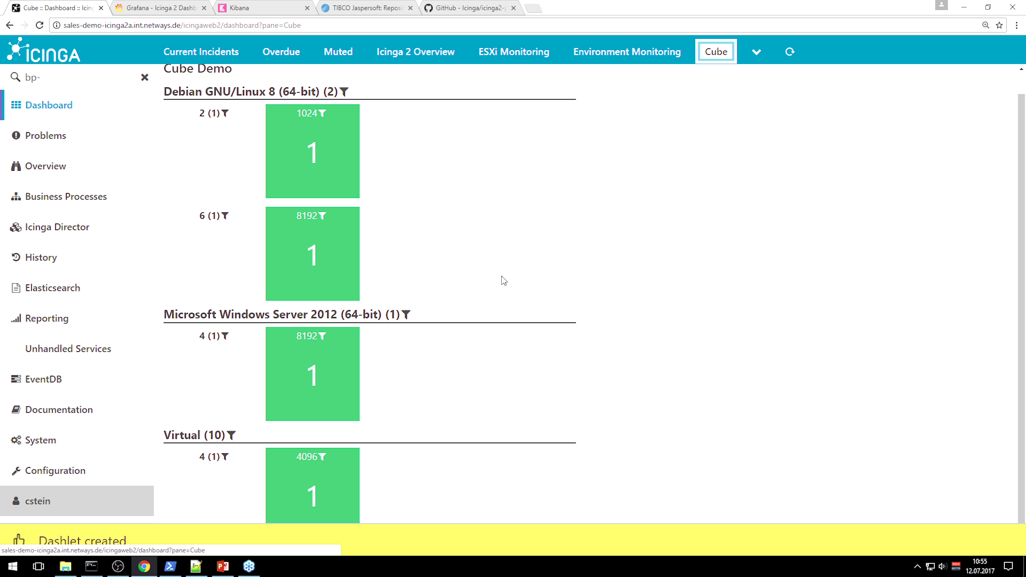
{"action": "left_click", "coordinate": [580, 545]}
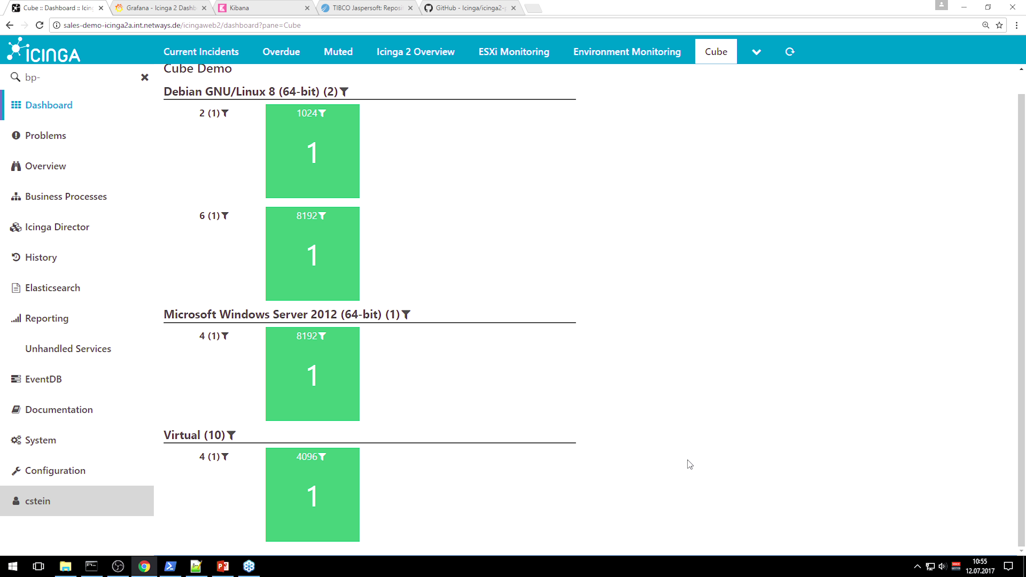
{"action": "scroll", "coordinate": [685, 466], "scroll_direction": "up", "scroll_amount": 1}
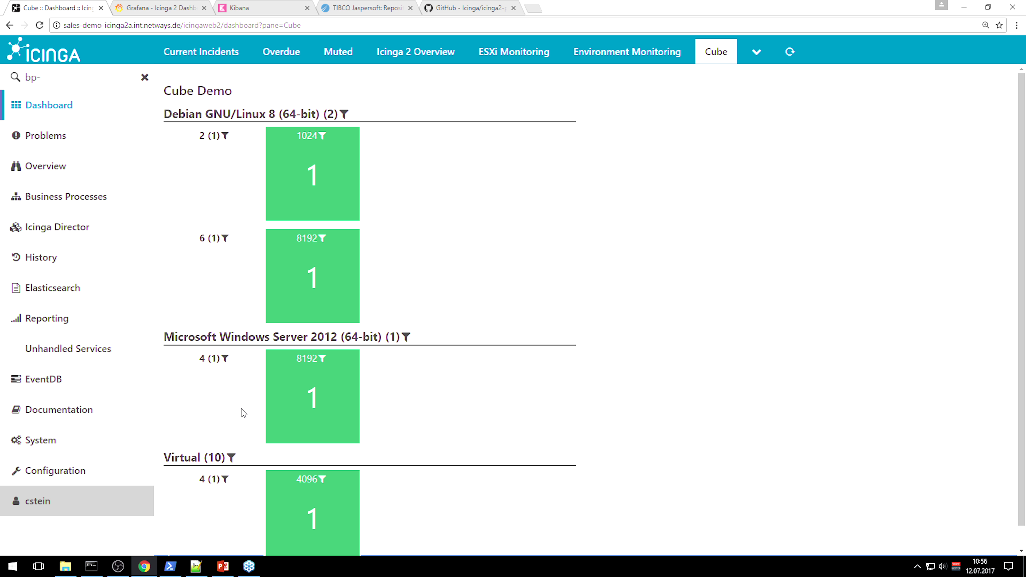
{"action": "left_click", "coordinate": [79, 383]}
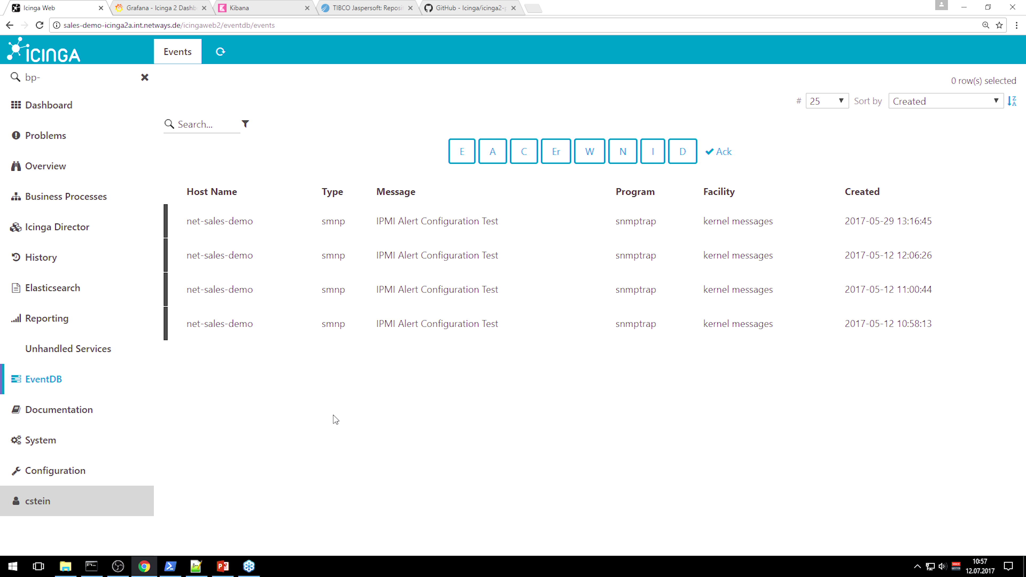
- Switch to Kibana and examine the field details and message of the newest logstash-* log entry
{"action": "left_click", "coordinate": [251, 7]}
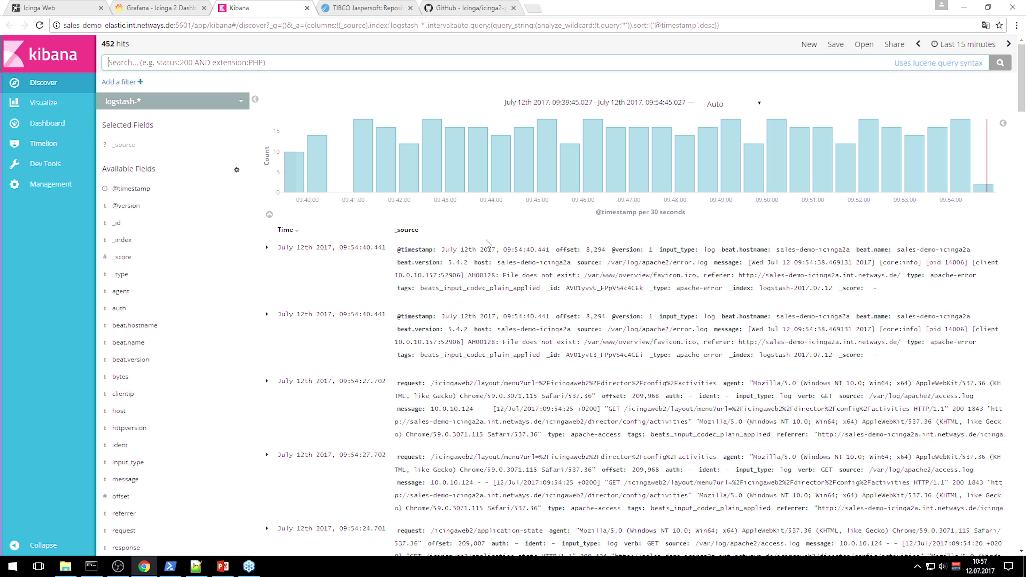
{"action": "scroll", "coordinate": [485, 289], "scroll_direction": "down", "scroll_amount": 5}
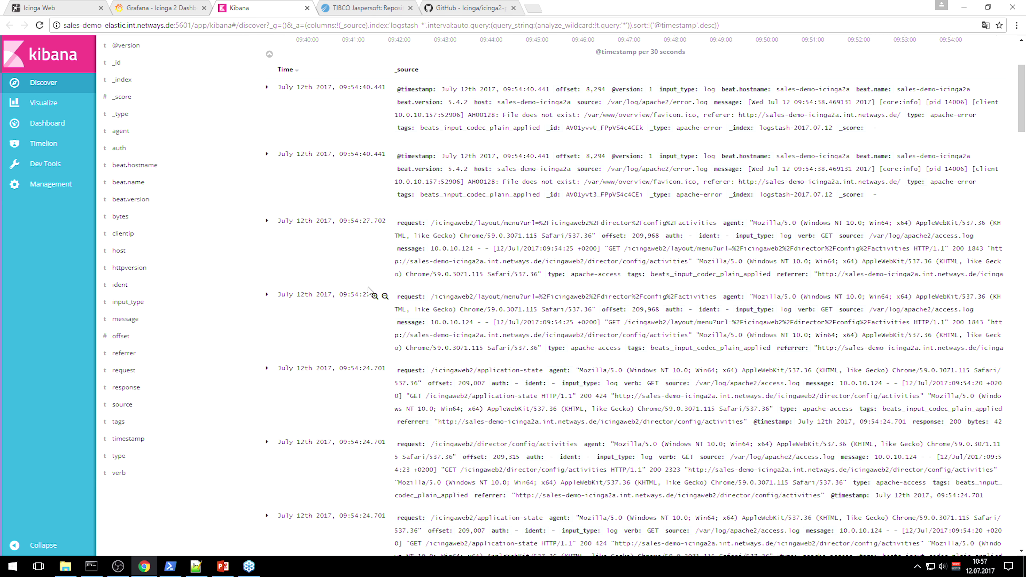
{"action": "scroll", "coordinate": [376, 291], "scroll_direction": "up", "scroll_amount": 5}
{"action": "left_click", "coordinate": [267, 247]}
{"action": "scroll", "coordinate": [525, 363], "scroll_direction": "down", "scroll_amount": 3}
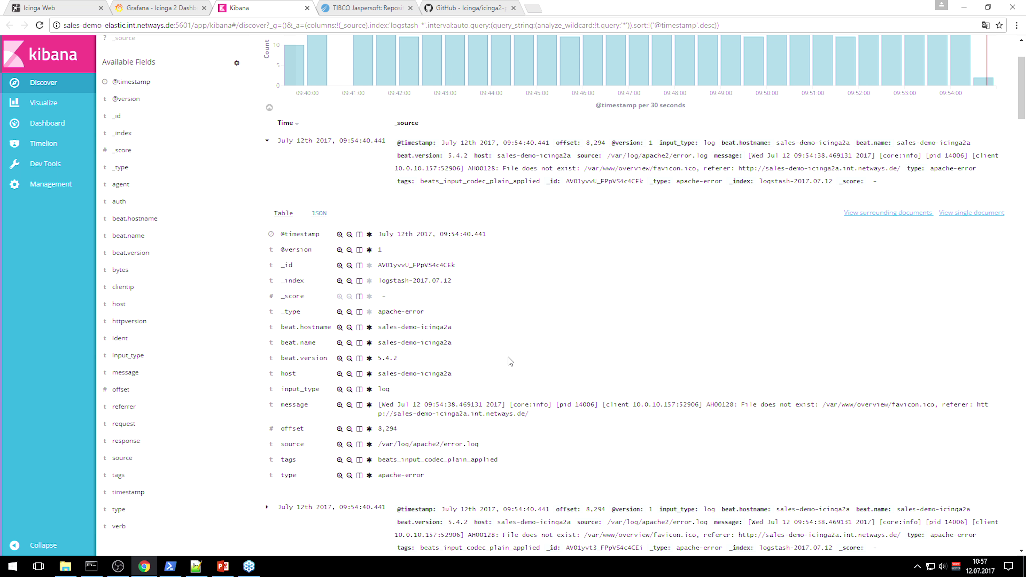
{"action": "triple_click", "coordinate": [474, 402]}
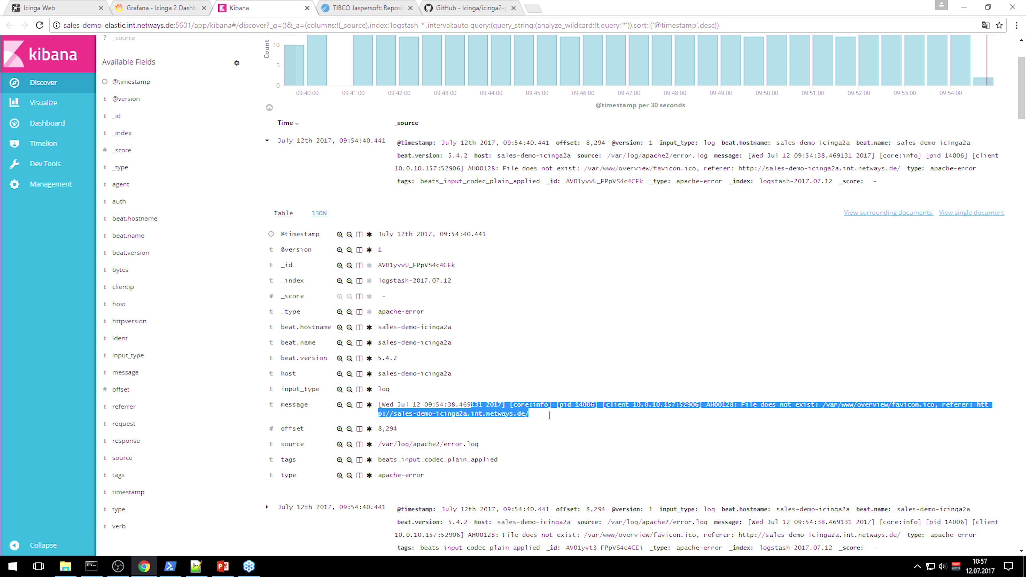
{"action": "left_click", "coordinate": [552, 420]}
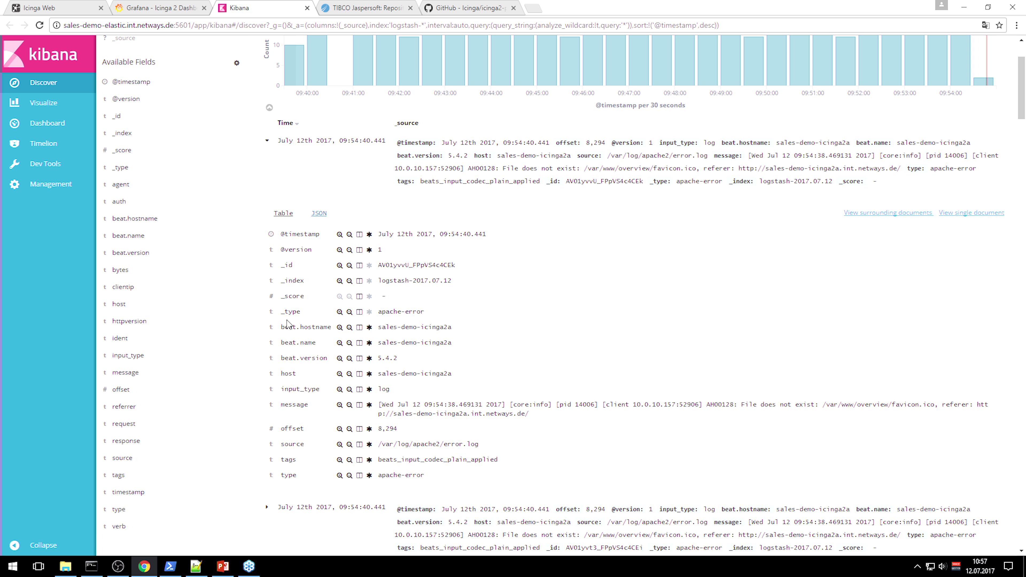
{"action": "scroll", "coordinate": [504, 349], "scroll_direction": "down", "scroll_amount": 6}
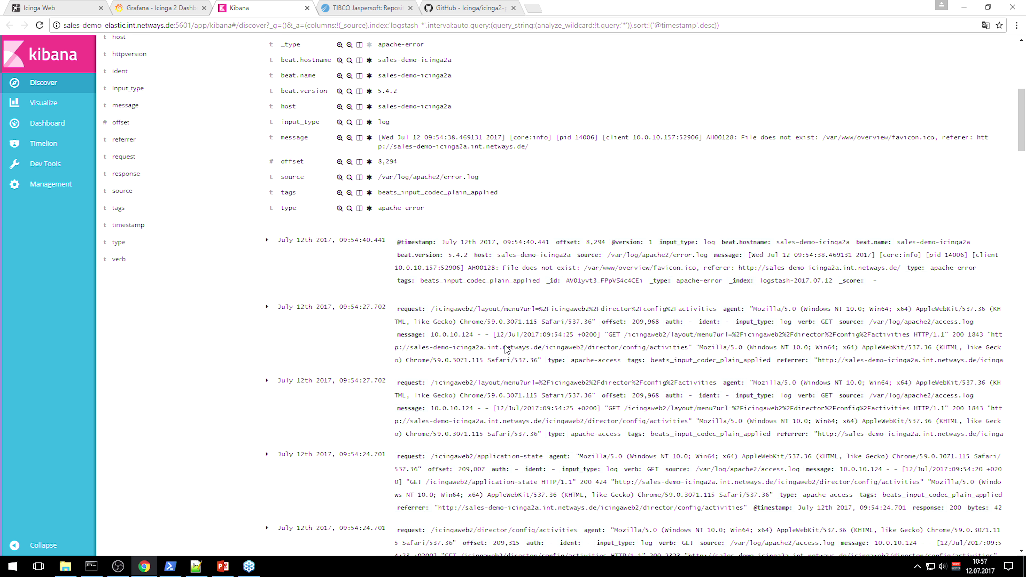
{"action": "scroll", "coordinate": [506, 348], "scroll_direction": "up", "scroll_amount": 6}
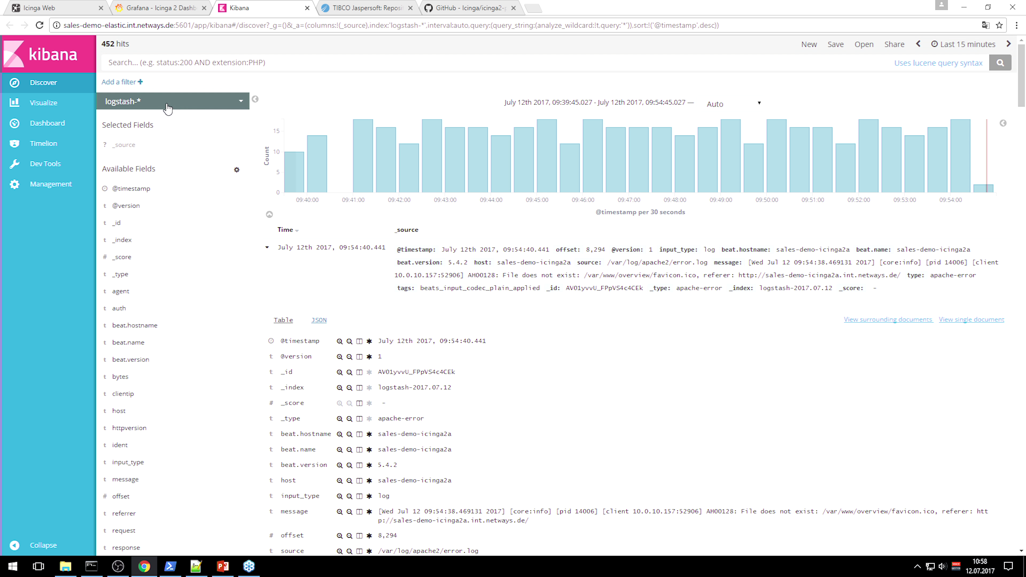
- Change the index pattern to icingabeat-* and examine the API listener status fields of its newest entry
{"action": "left_click", "coordinate": [167, 106]}
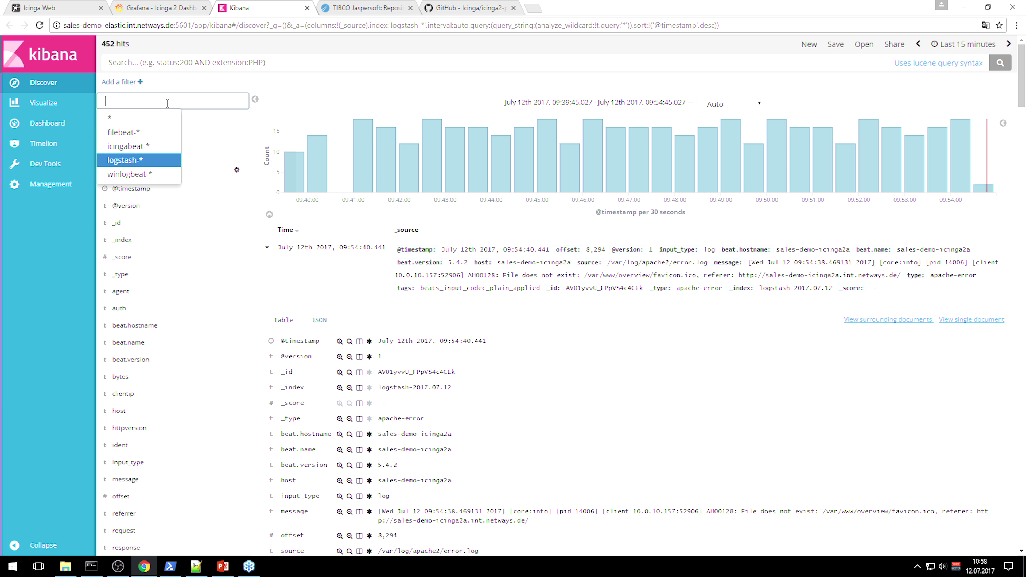
{"action": "left_click", "coordinate": [136, 146]}
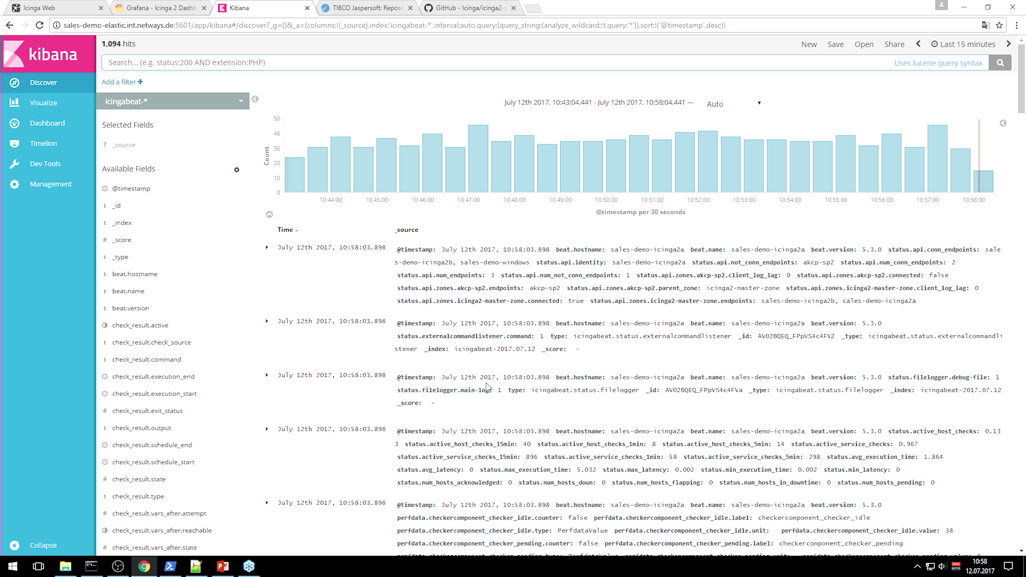
{"action": "left_click", "coordinate": [267, 247]}
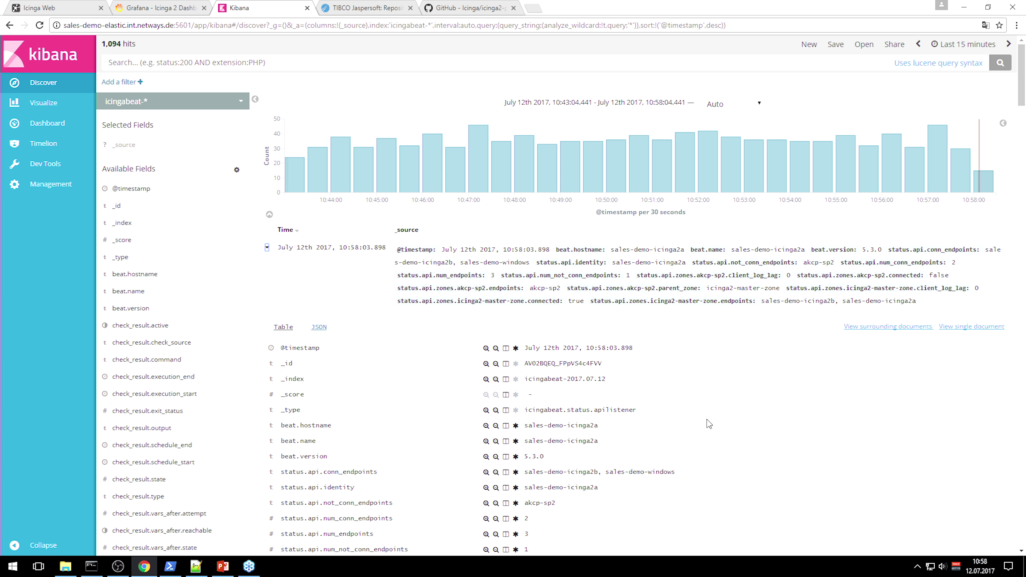
{"action": "scroll", "coordinate": [724, 408], "scroll_direction": "down", "scroll_amount": 4}
{"action": "scroll", "coordinate": [725, 409], "scroll_direction": "down", "scroll_amount": 3}
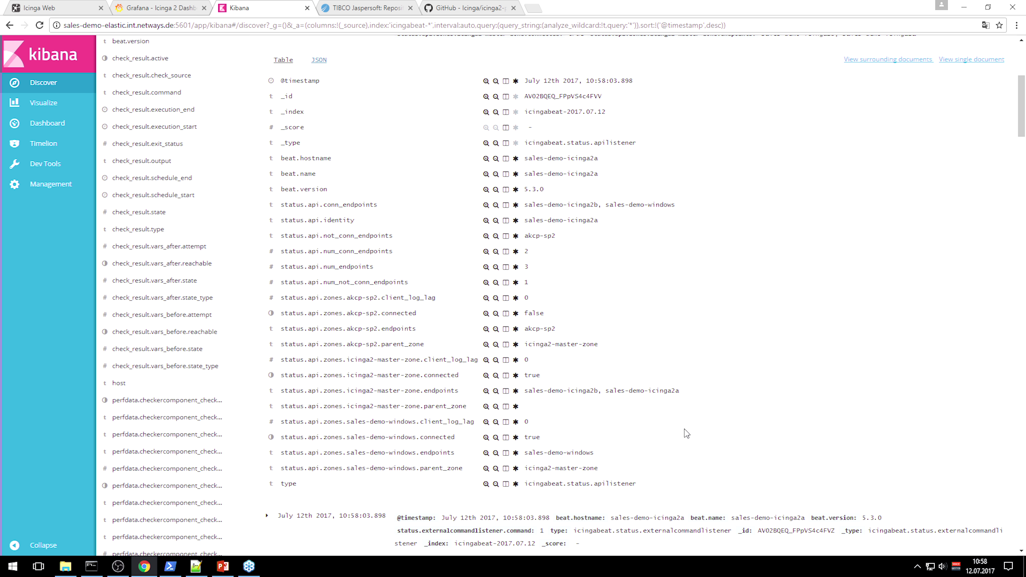
{"action": "scroll", "coordinate": [686, 434], "scroll_direction": "up", "scroll_amount": 1}
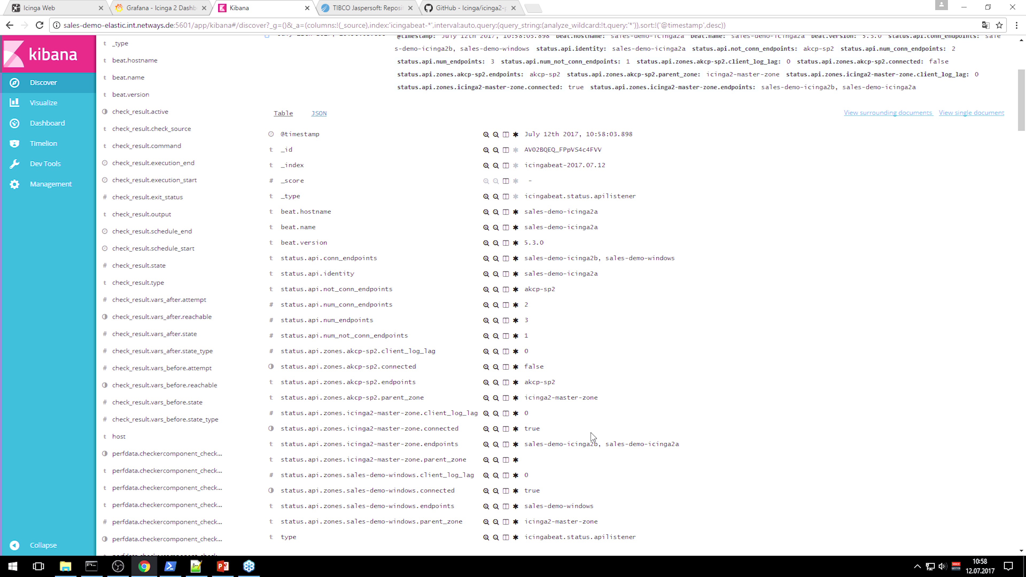
- Expand the icingabeat.status.checkercomponent entry and examine its performance data fields
{"action": "scroll", "coordinate": [592, 437], "scroll_direction": "down", "scroll_amount": 10}
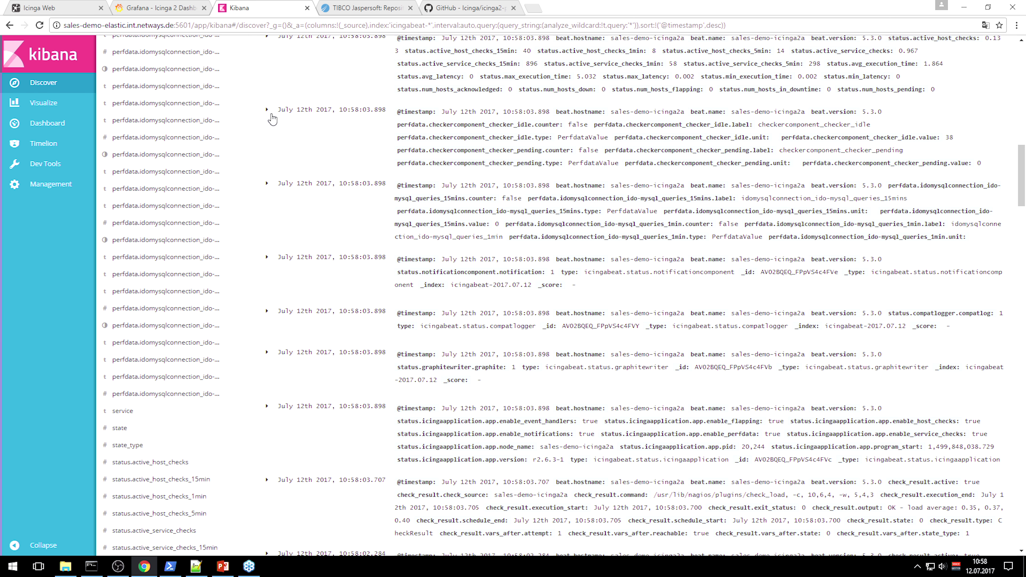
{"action": "left_click", "coordinate": [268, 109]}
{"action": "scroll", "coordinate": [695, 367], "scroll_direction": "down", "scroll_amount": 3}
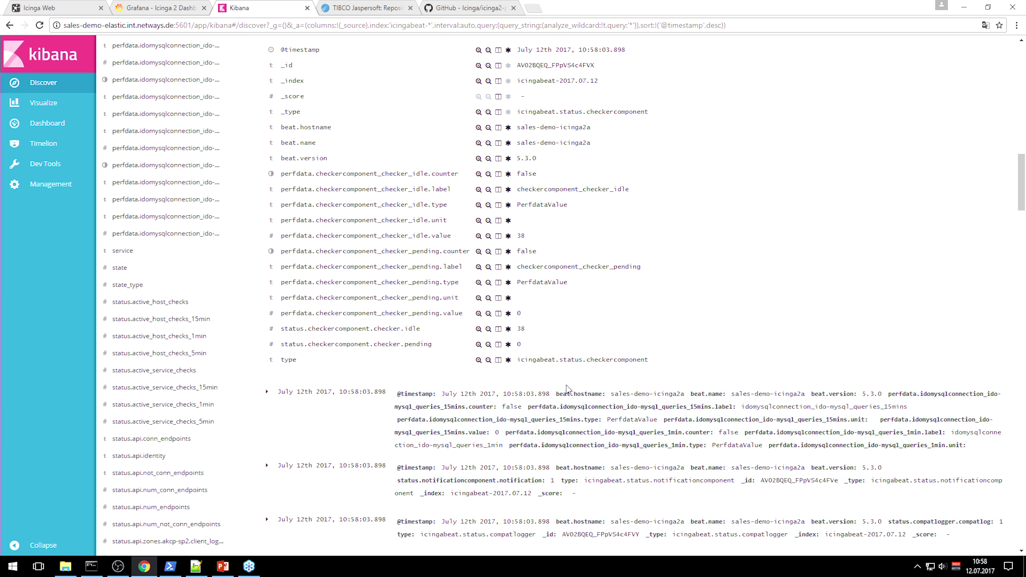
{"action": "scroll", "coordinate": [647, 387], "scroll_direction": "up", "scroll_amount": 1}
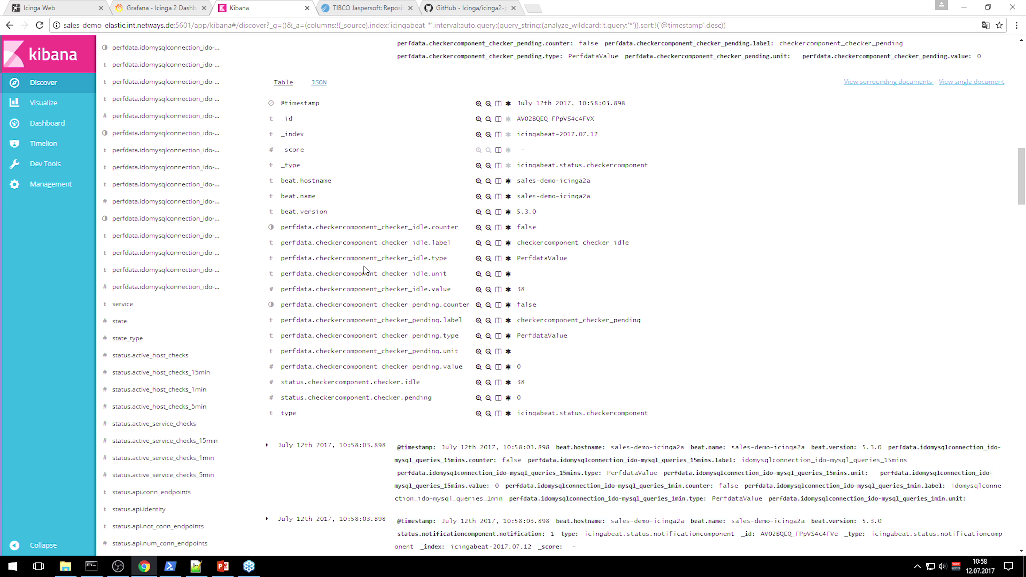
{"action": "left_click_drag", "start_coordinate": [529, 258], "coordinate": [560, 258]}
{"action": "left_click", "coordinate": [586, 262]}
{"action": "scroll", "coordinate": [554, 421], "scroll_direction": "up", "scroll_amount": 3}
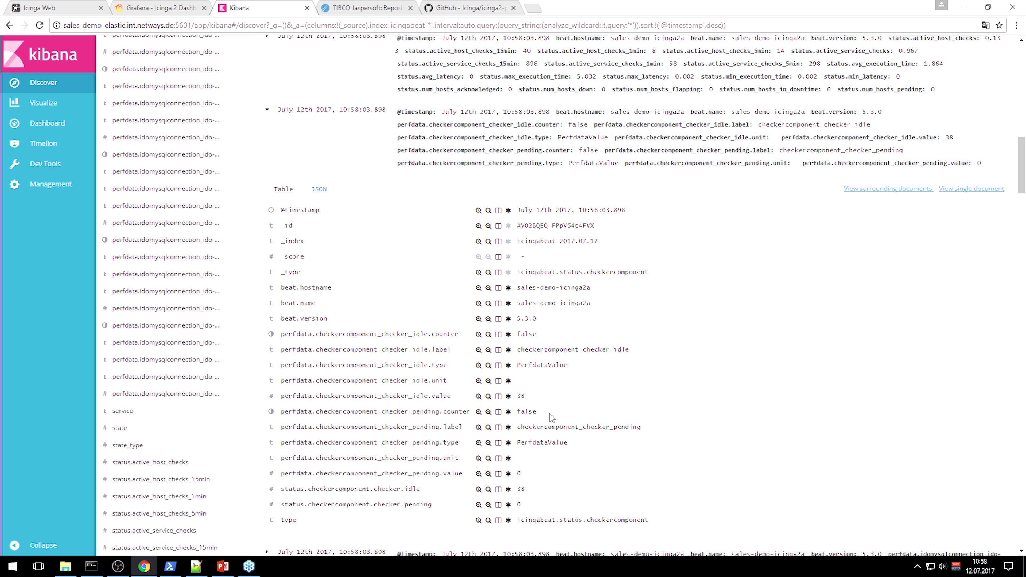
- Expand the icingabeat.status.graphitewriter entry and examine its type and status fields
{"action": "scroll", "coordinate": [553, 419], "scroll_direction": "down", "scroll_amount": 10}
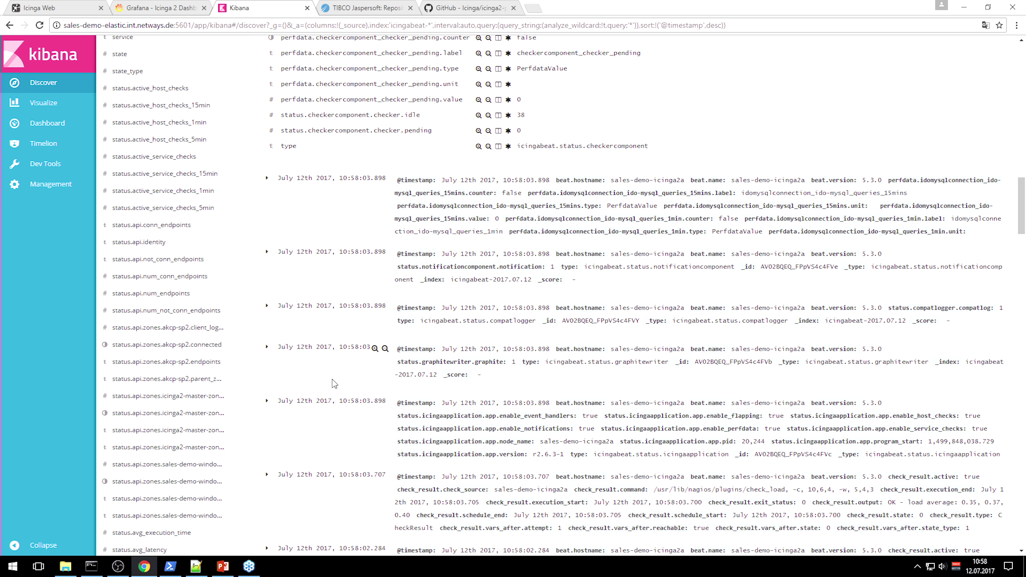
{"action": "left_click", "coordinate": [267, 347]}
{"action": "scroll", "coordinate": [768, 409], "scroll_direction": "down", "scroll_amount": 4}
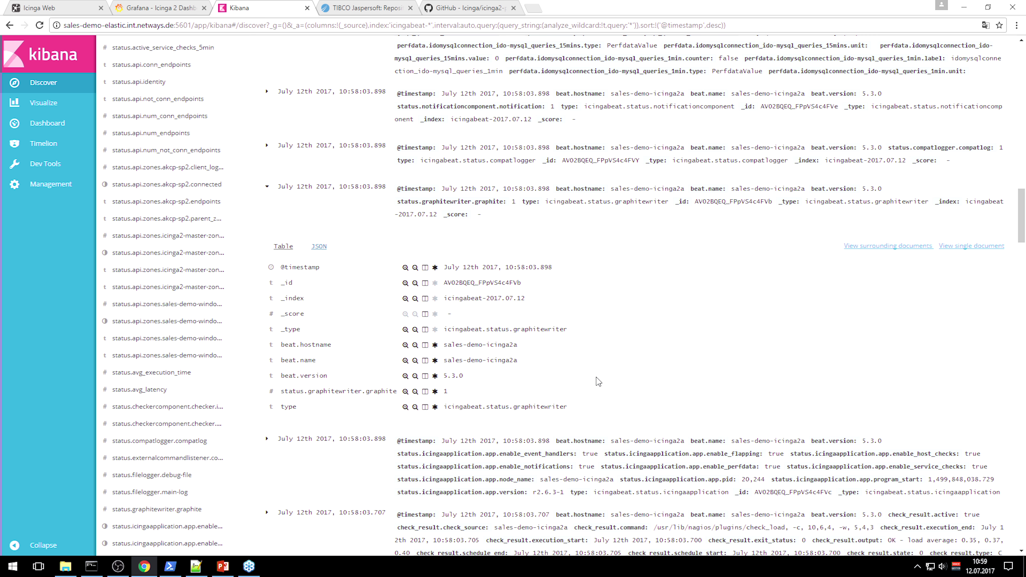
{"action": "double_click", "coordinate": [518, 329]}
- Expand a check_ping check result entry, examine its check_result.command value, and return to the start of the results
{"action": "scroll", "coordinate": [599, 340], "scroll_direction": "down", "scroll_amount": 8}
{"action": "scroll", "coordinate": [600, 348], "scroll_direction": "down", "scroll_amount": 18}
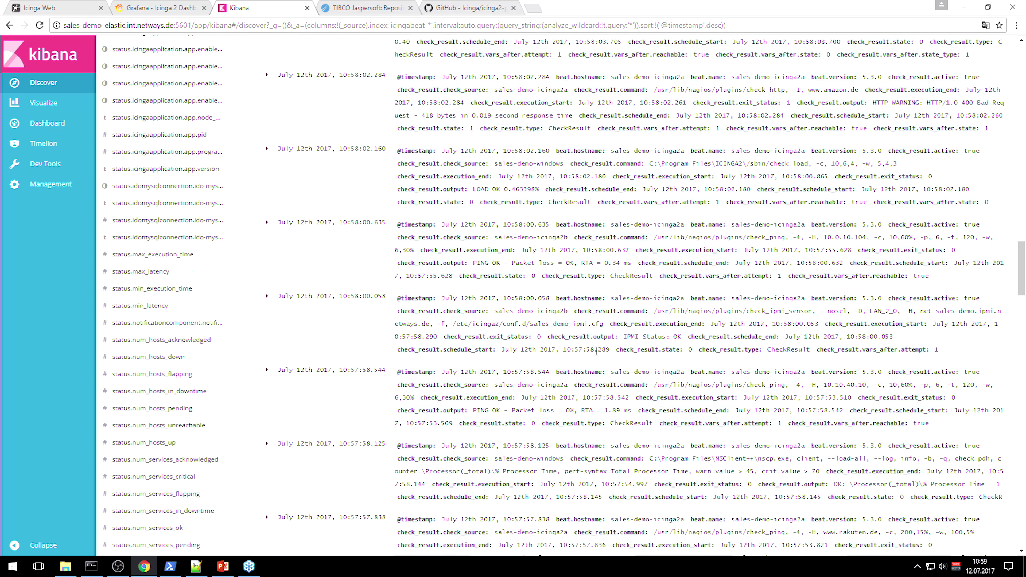
{"action": "scroll", "coordinate": [567, 365], "scroll_direction": "down", "scroll_amount": 3}
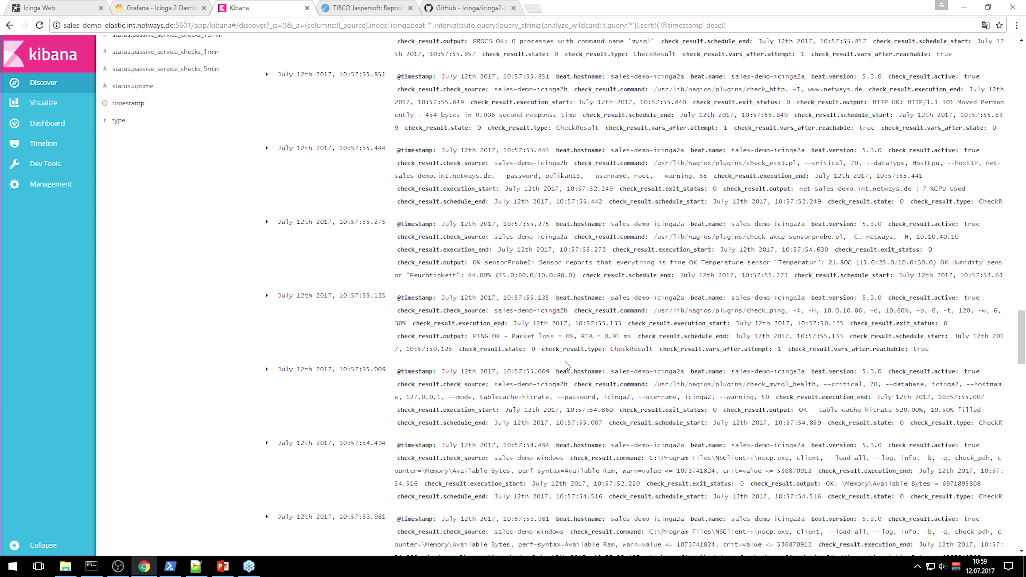
{"action": "left_click", "coordinate": [267, 296]}
{"action": "scroll", "coordinate": [630, 377], "scroll_direction": "down", "scroll_amount": 7}
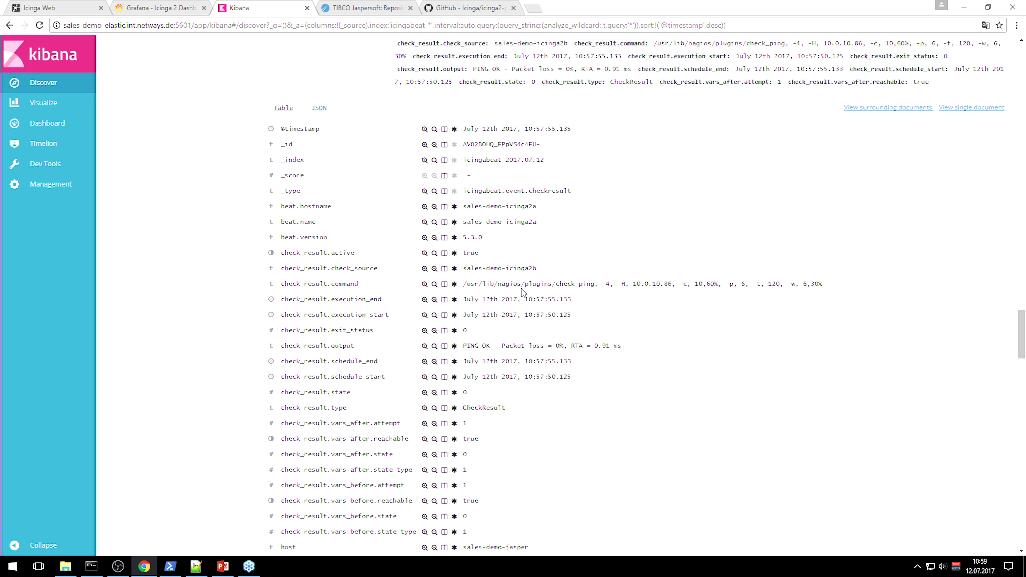
{"action": "left_click_drag", "start_coordinate": [510, 286], "coordinate": [824, 288]}
{"action": "left_click", "coordinate": [901, 296]}
{"action": "left_click_drag", "start_coordinate": [568, 284], "coordinate": [847, 286]}
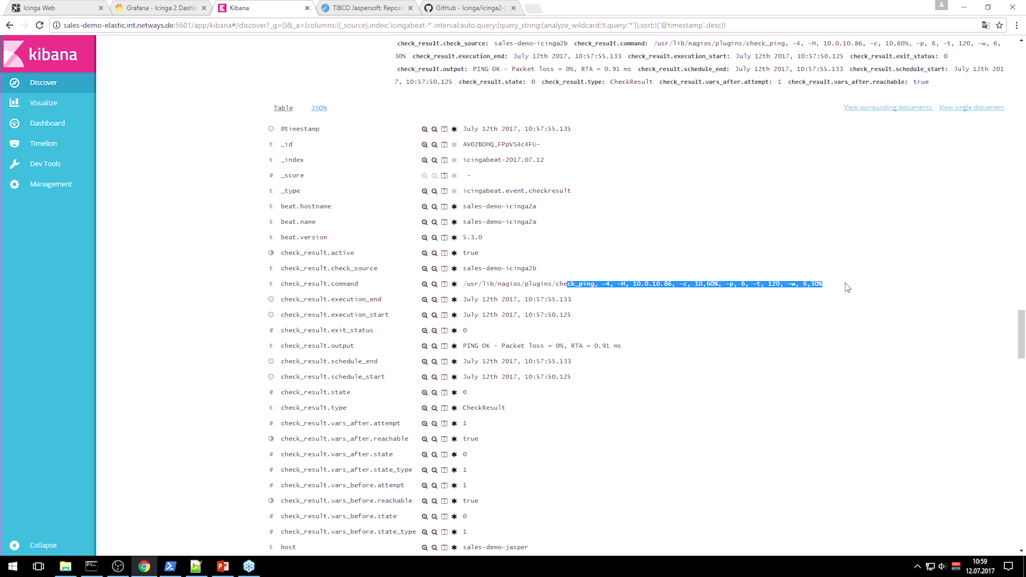
{"action": "left_click", "coordinate": [848, 287]}
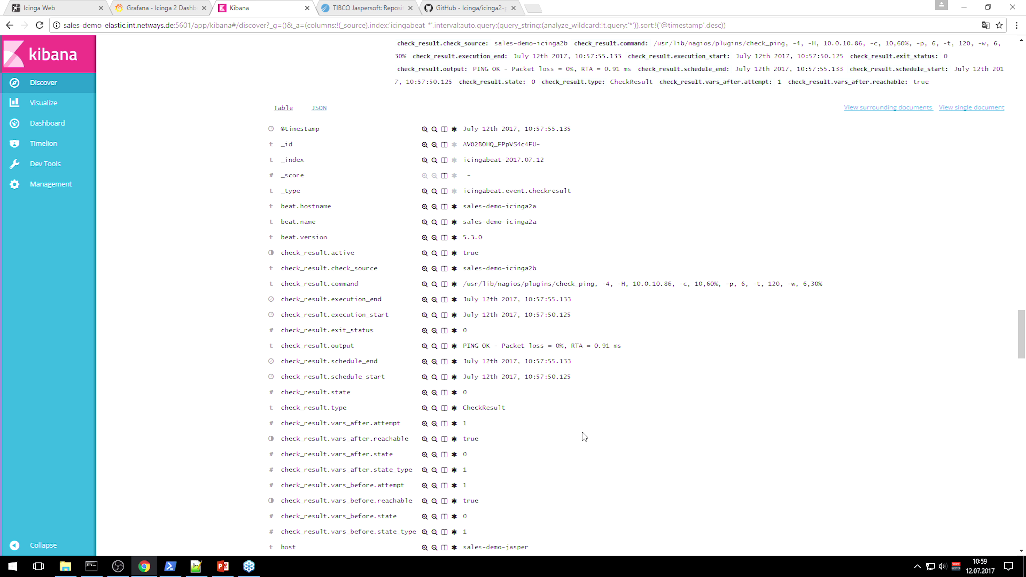
{"action": "scroll", "coordinate": [580, 440], "scroll_direction": "up", "scroll_amount": 6}
{"action": "left_click_drag", "start_coordinate": [1022, 308], "coordinate": [1022, 44]}
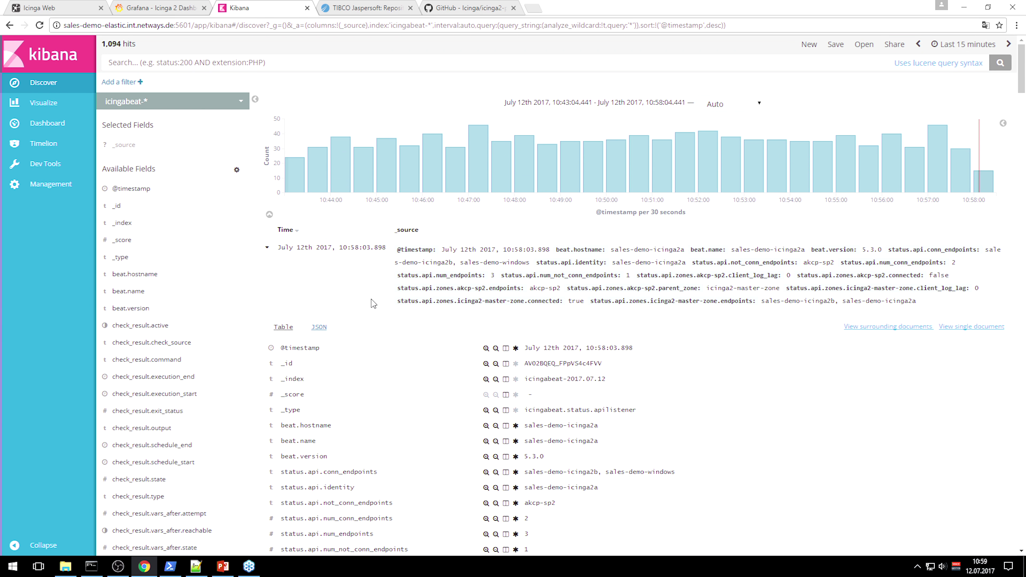
- Change the index pattern to winlogbeat-* and set the time range to the last 1 hour
{"action": "left_click", "coordinate": [165, 99]}
{"action": "left_click", "coordinate": [130, 174]}
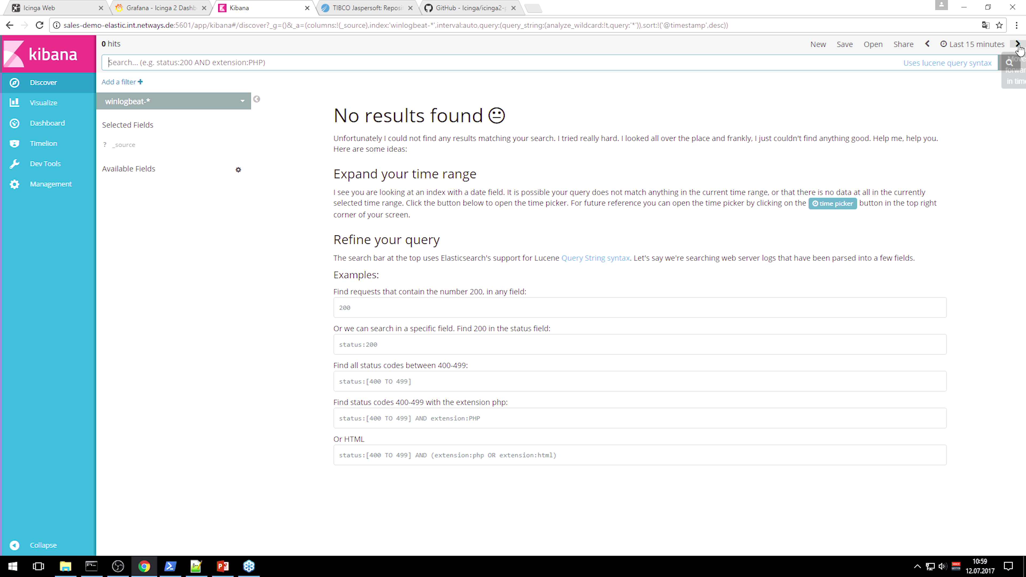
{"action": "left_click", "coordinate": [986, 48]}
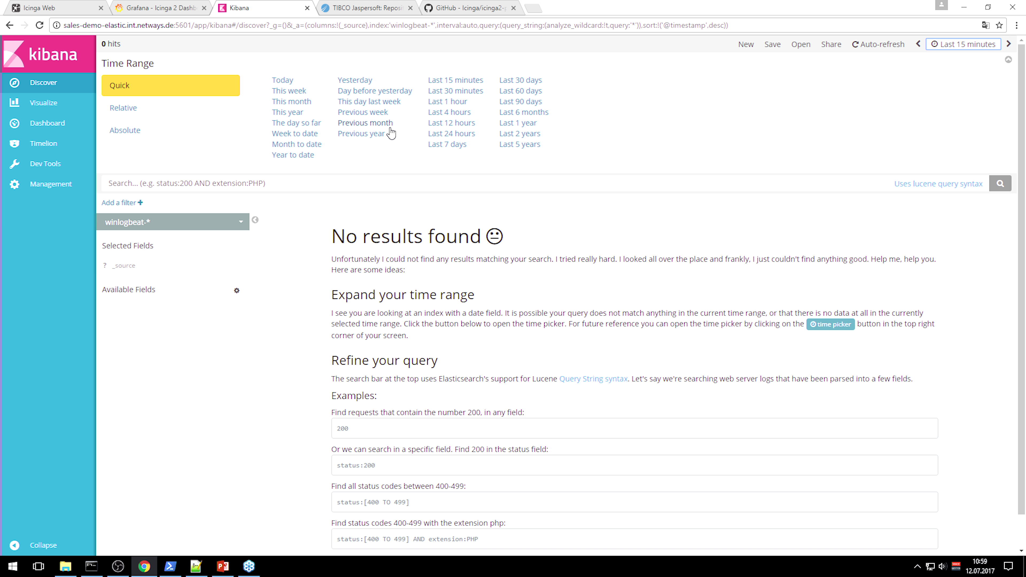
{"action": "left_click", "coordinate": [440, 102]}
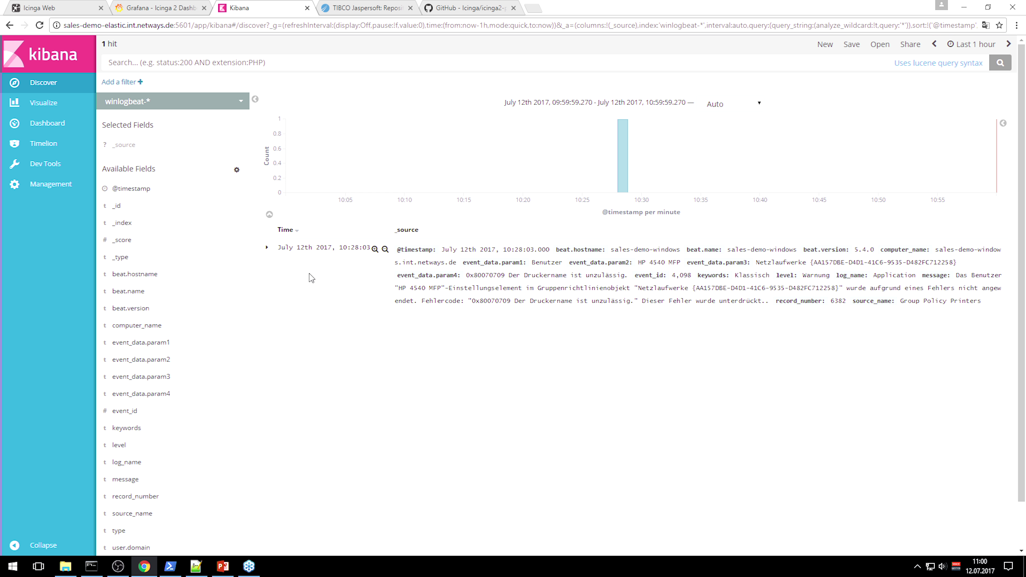
- Expand the winlogbeat entry and examine its event data fields, including the event_data.param4 error code
{"action": "left_click", "coordinate": [263, 247]}
{"action": "scroll", "coordinate": [637, 378], "scroll_direction": "down", "scroll_amount": 5}
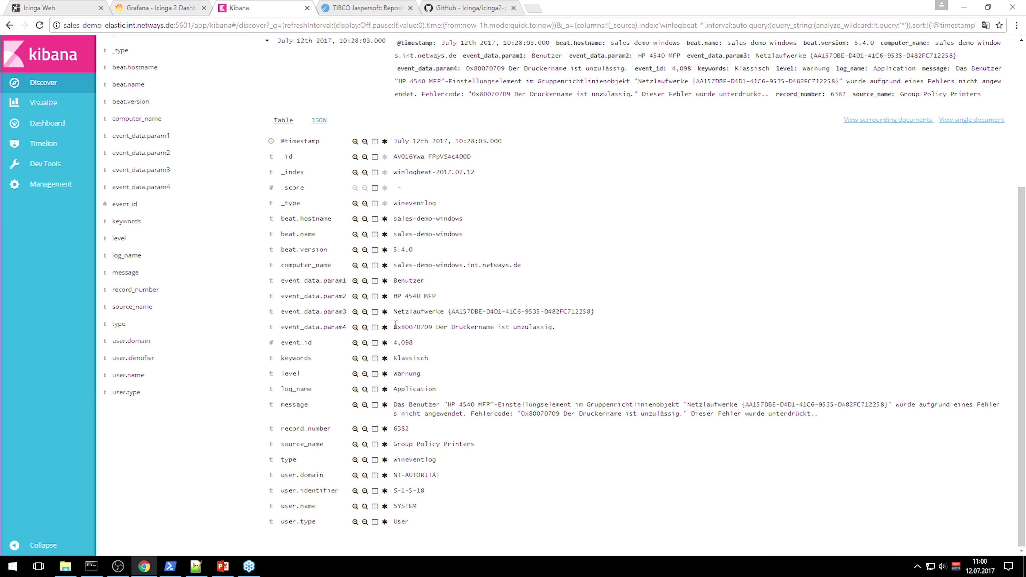
{"action": "left_click_drag", "start_coordinate": [394, 326], "coordinate": [432, 326]}
- Switch to Icinga Web and view the events of the Apache Log type in the Elasticsearch overview
{"action": "left_click", "coordinate": [39, 7]}
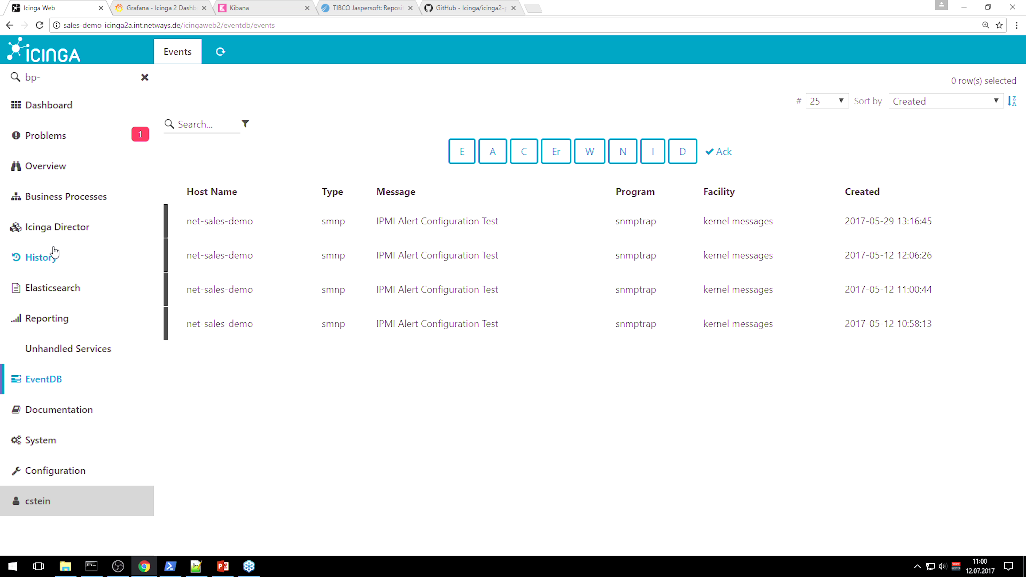
{"action": "mouse_move", "coordinate": [31, 293]}
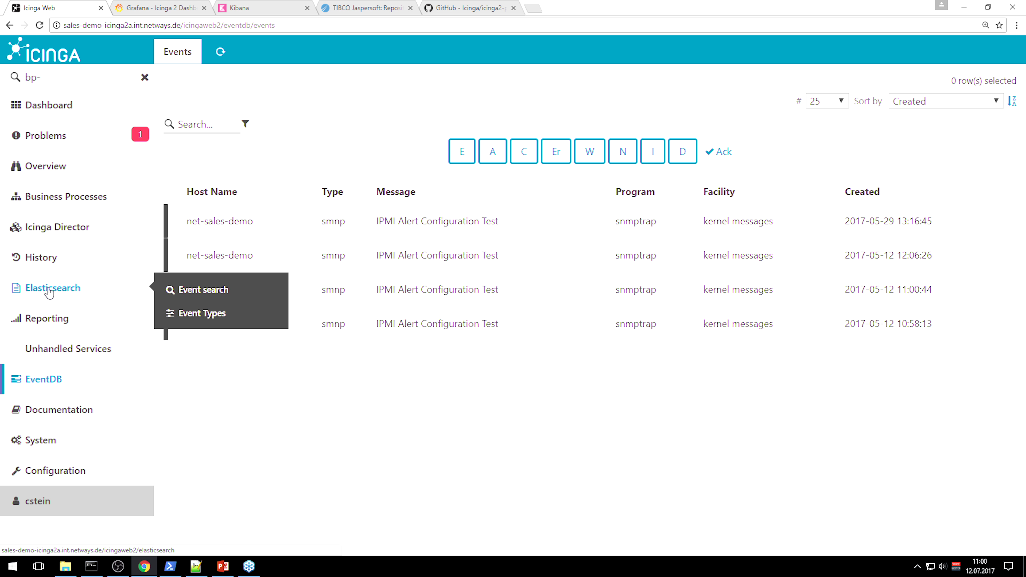
{"action": "left_click", "coordinate": [61, 291]}
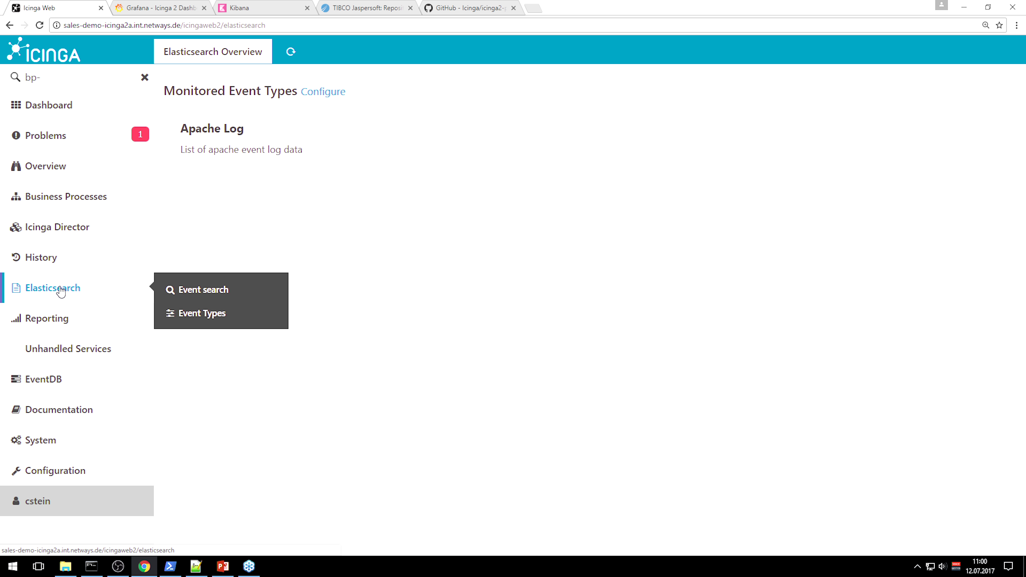
{"action": "left_click", "coordinate": [275, 129]}
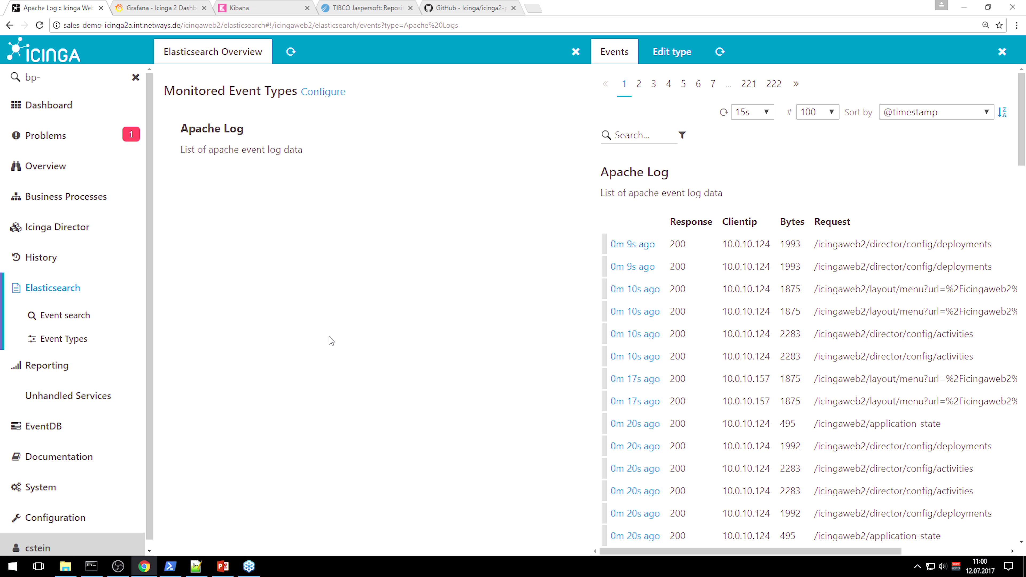
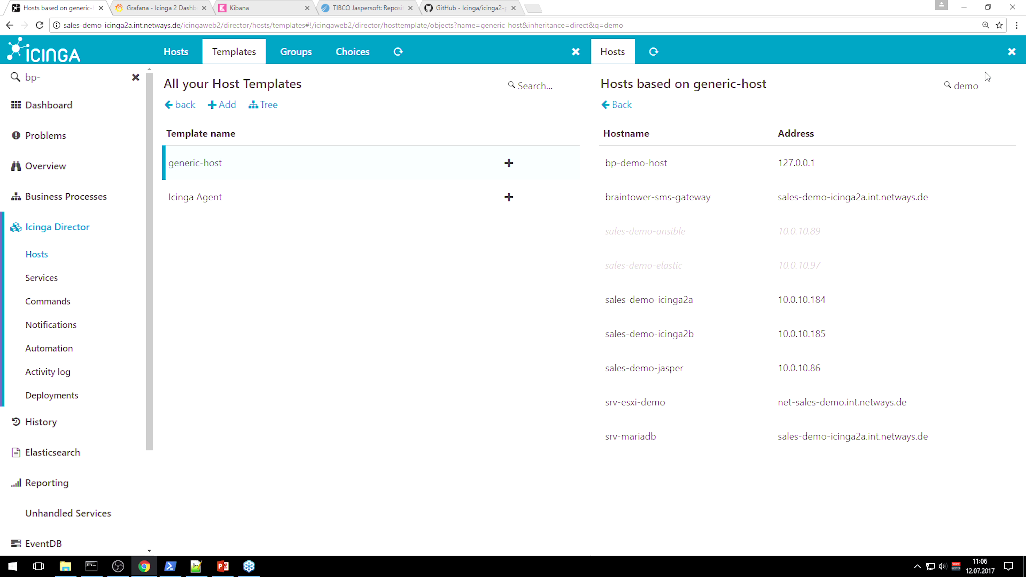
- Filter the hosts based on generic-host by "jasper" and display the full list of Director hosts
{"action": "left_click", "coordinate": [987, 85]}
{"action": "key", "text": "ctrl+a"}
{"action": "type", "text": "jasper"}
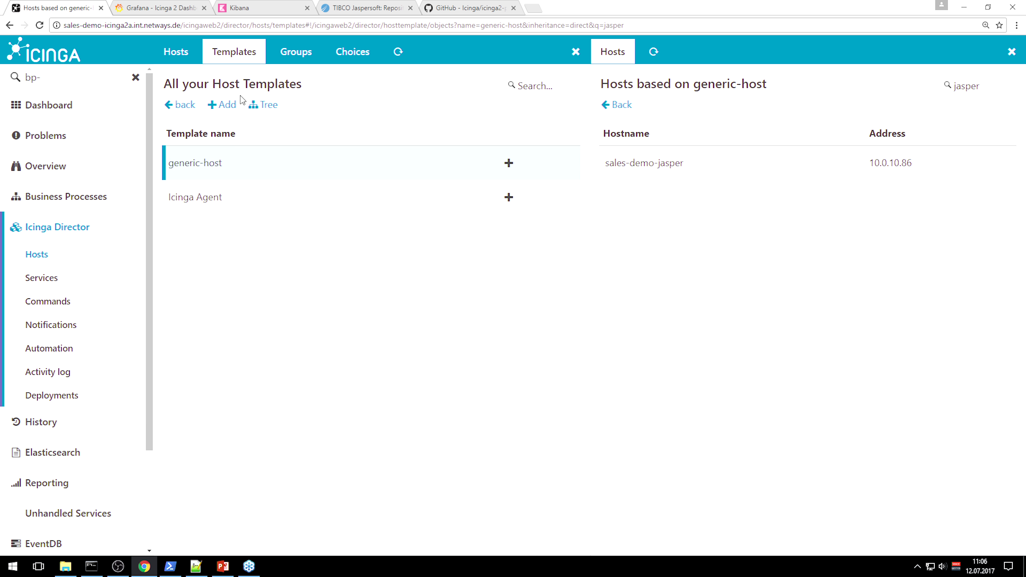
{"action": "left_click", "coordinate": [185, 57]}
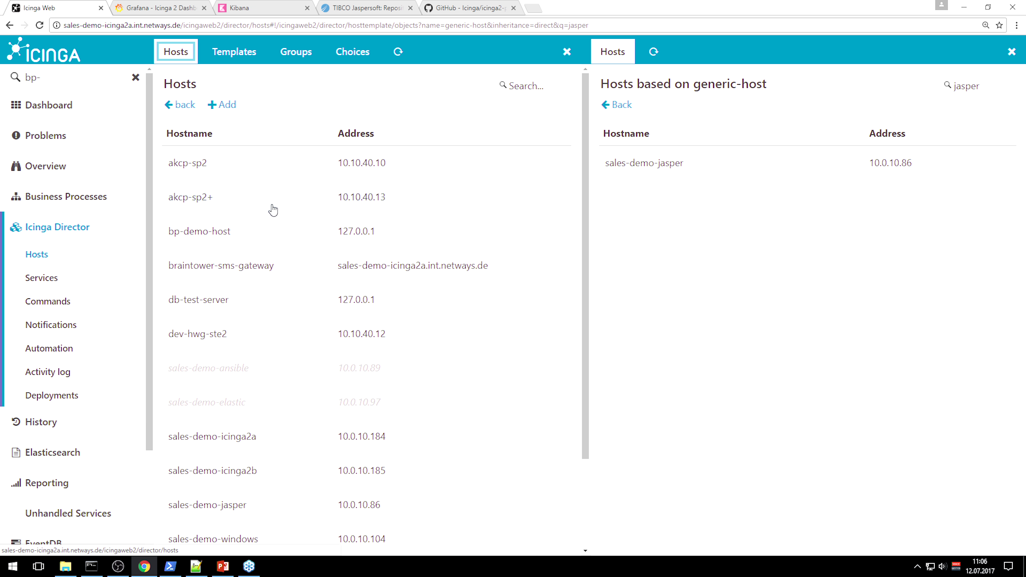
- View the single services under Monitored Services in Icinga Director and open the form for adding a service
{"action": "left_click", "coordinate": [83, 235]}
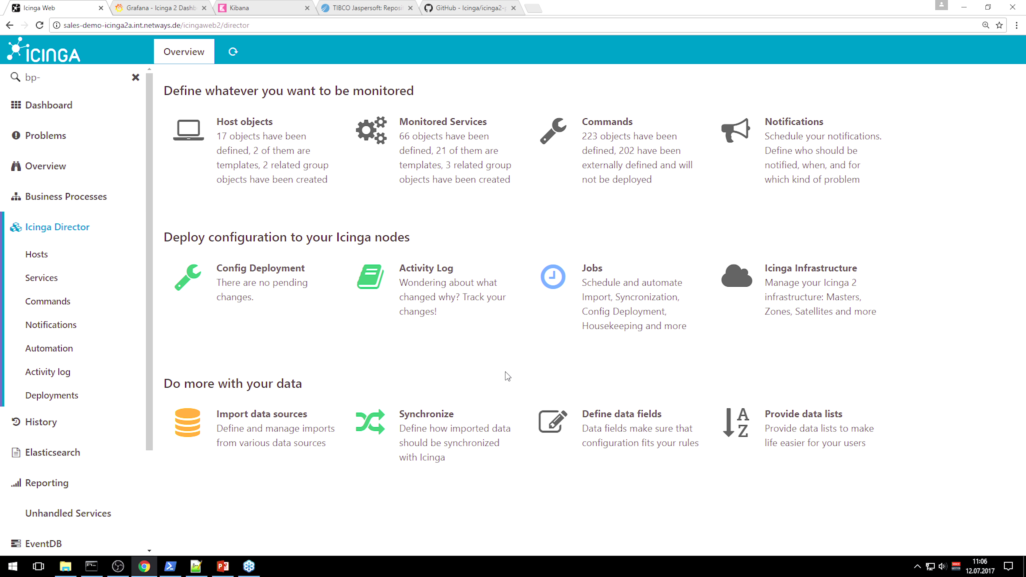
{"action": "left_click", "coordinate": [476, 190]}
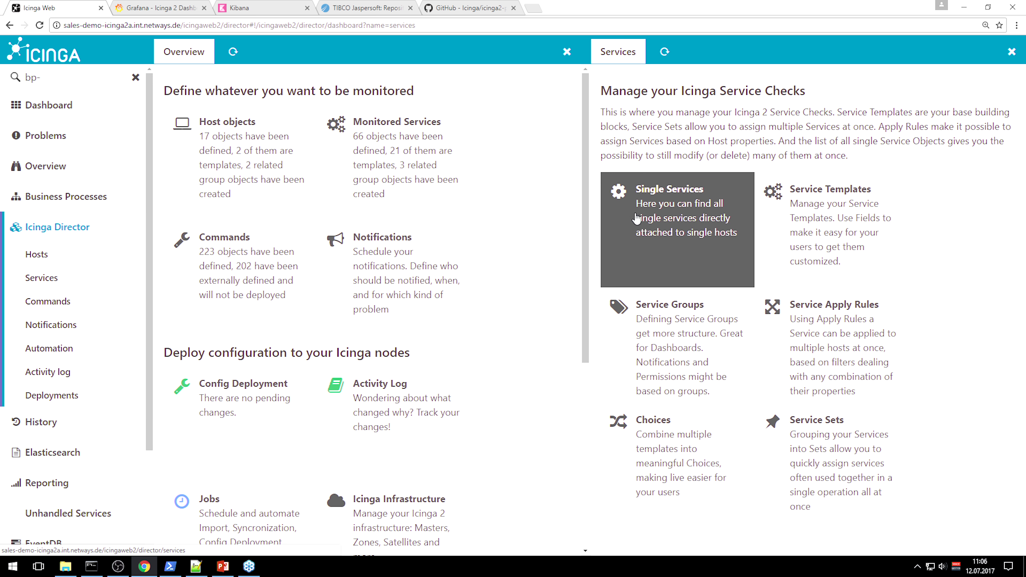
{"action": "left_click", "coordinate": [663, 223]}
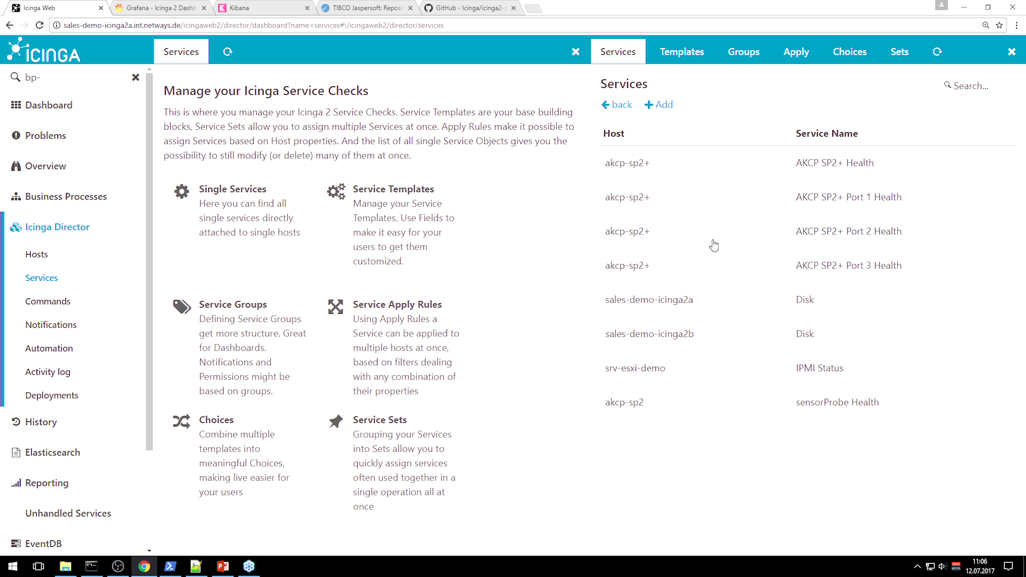
{"action": "left_click", "coordinate": [662, 105]}
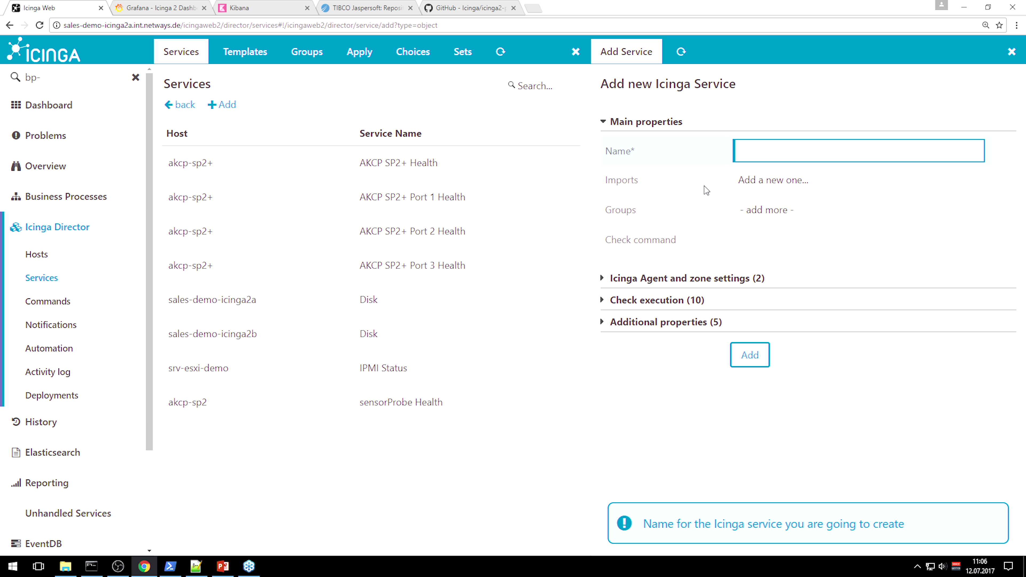
- Check the VMWare ESXI Demo import source in Icinga Director for changes and trigger its import run
{"action": "left_click", "coordinate": [57, 227]}
{"action": "left_click", "coordinate": [247, 445]}
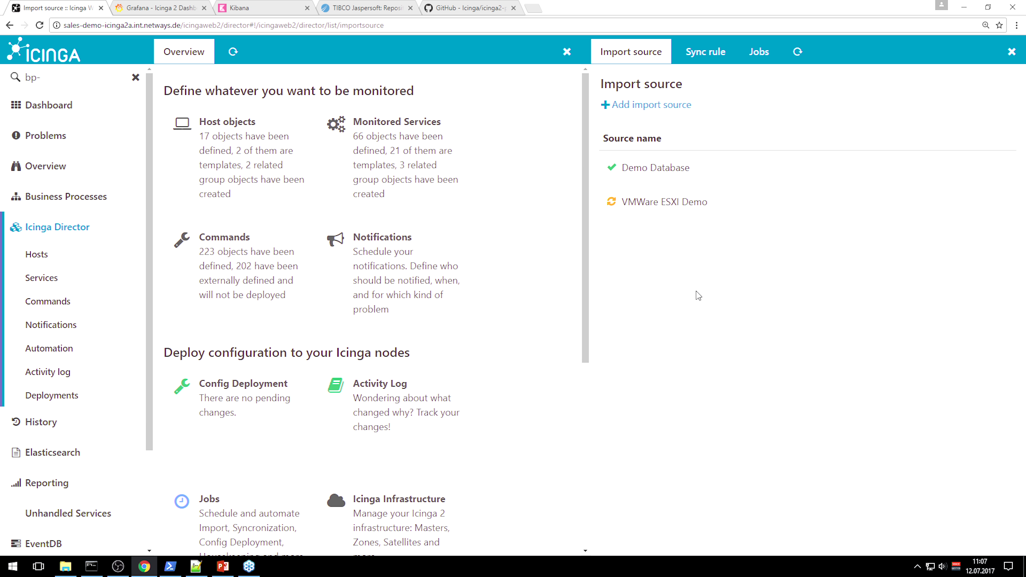
{"action": "left_click", "coordinate": [715, 216]}
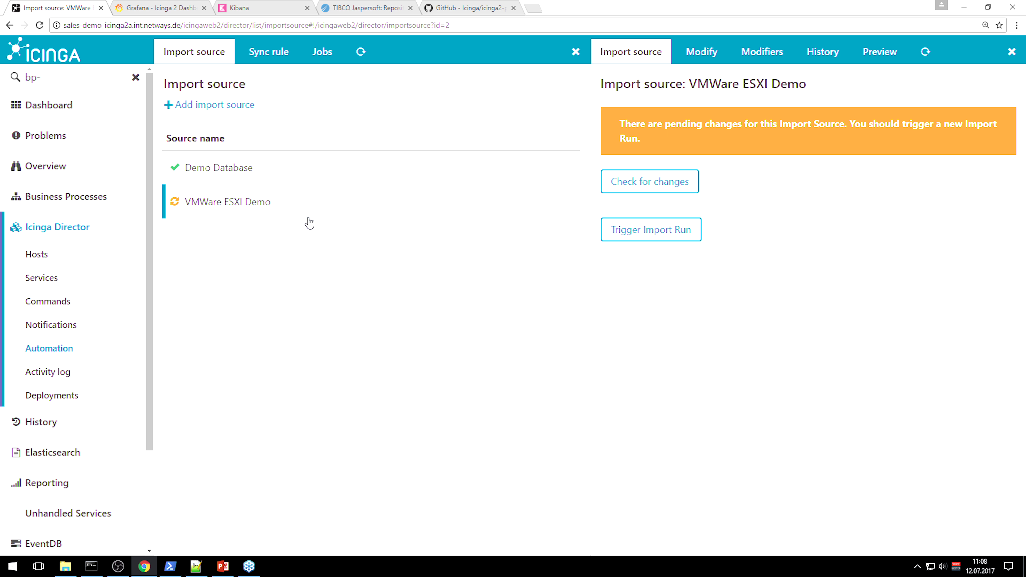
{"action": "left_click", "coordinate": [682, 184]}
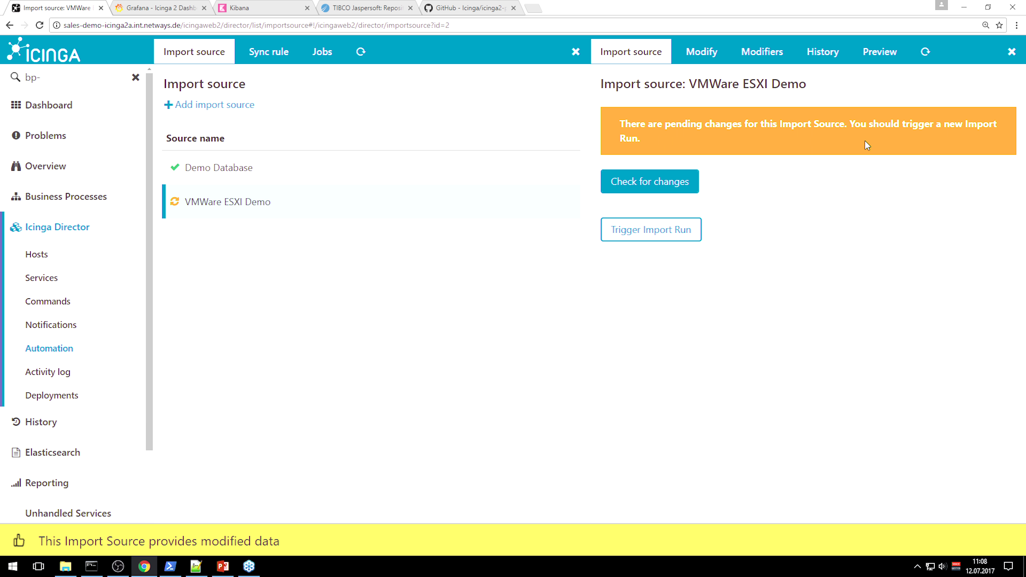
{"action": "left_click", "coordinate": [685, 236]}
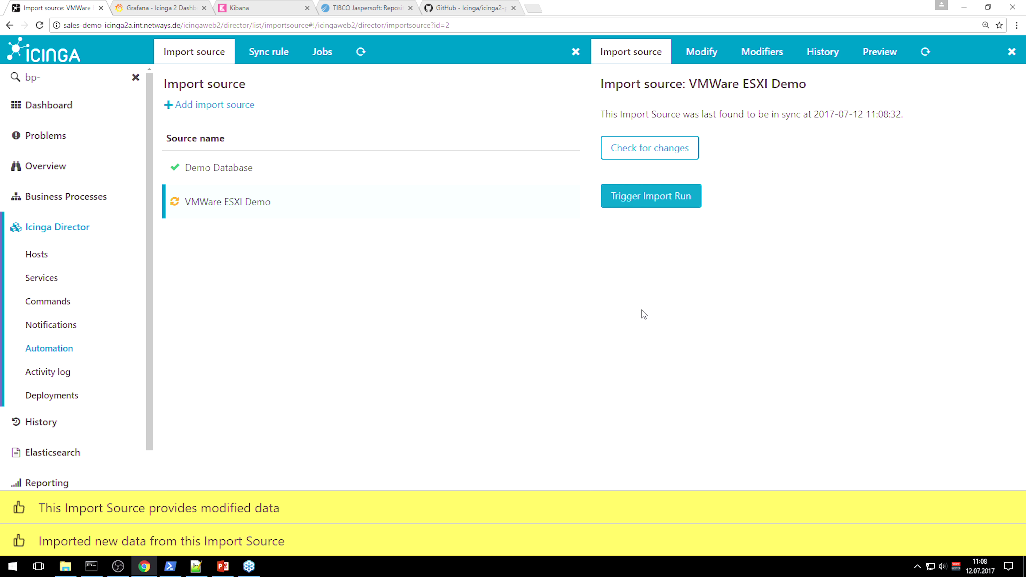
- List the sync rules, recheck the VMWare ESXI Demo import source for changes, and examine its data preview at full width
{"action": "left_click", "coordinate": [268, 51]}
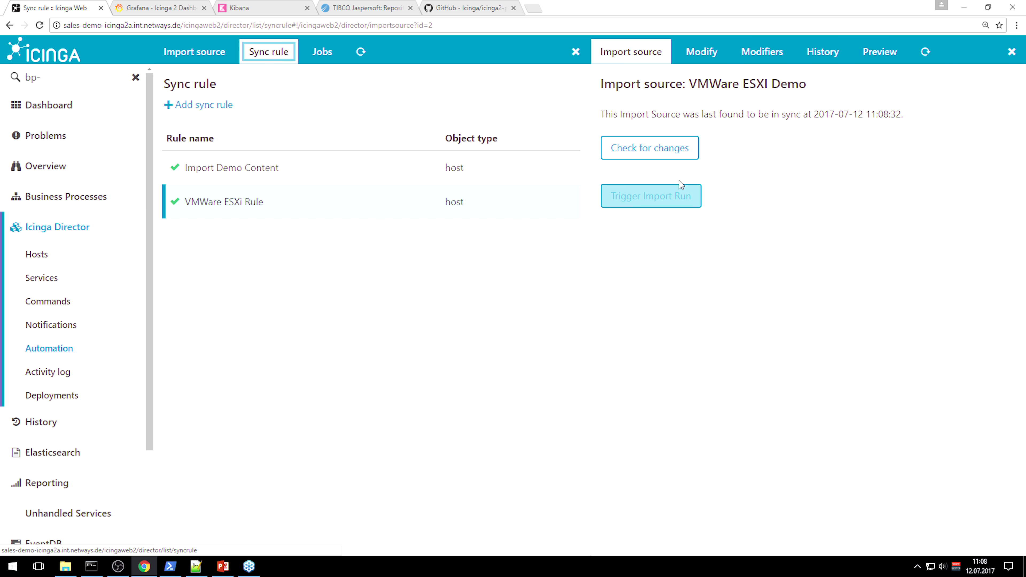
{"action": "left_click", "coordinate": [646, 158]}
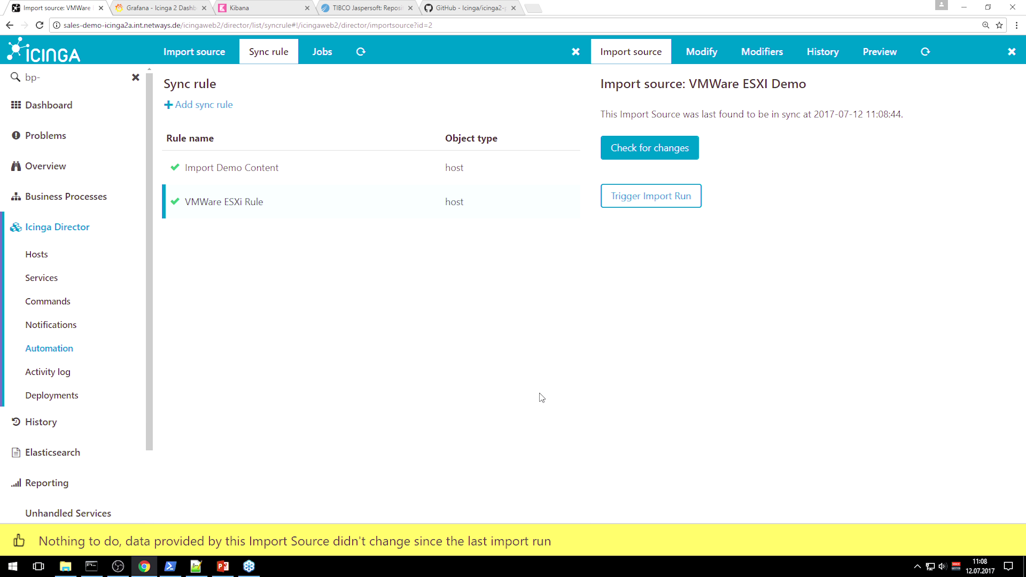
{"action": "left_click", "coordinate": [885, 54]}
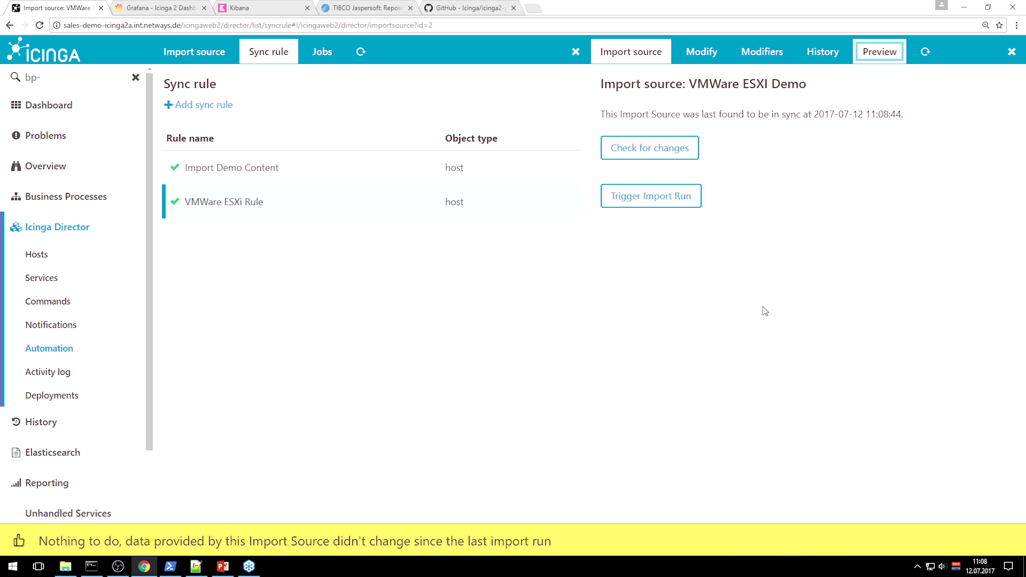
{"action": "left_click_drag", "start_coordinate": [683, 552], "coordinate": [636, 558]}
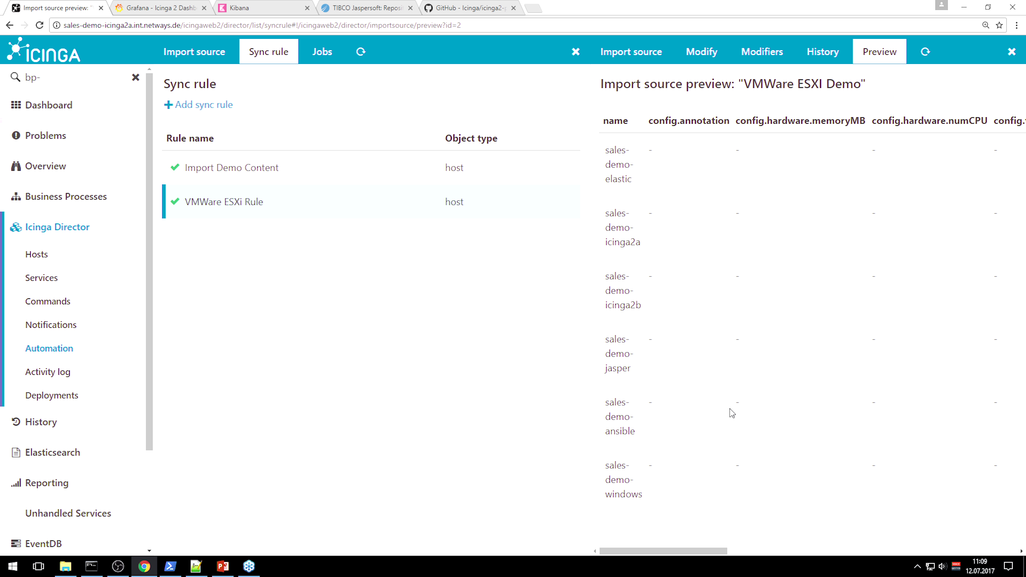
{"action": "left_click", "coordinate": [573, 64]}
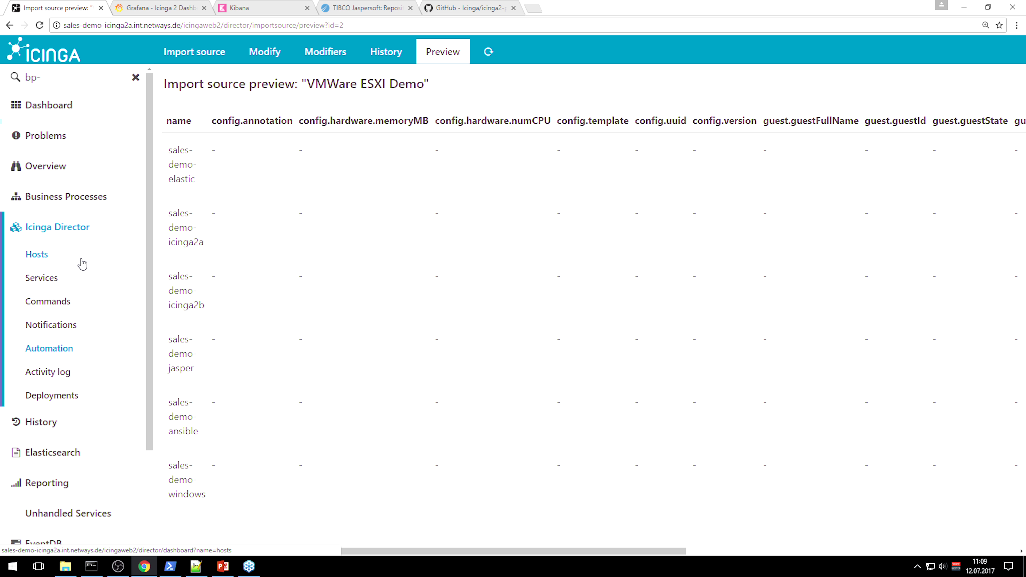
{"action": "double_click", "coordinate": [177, 302]}
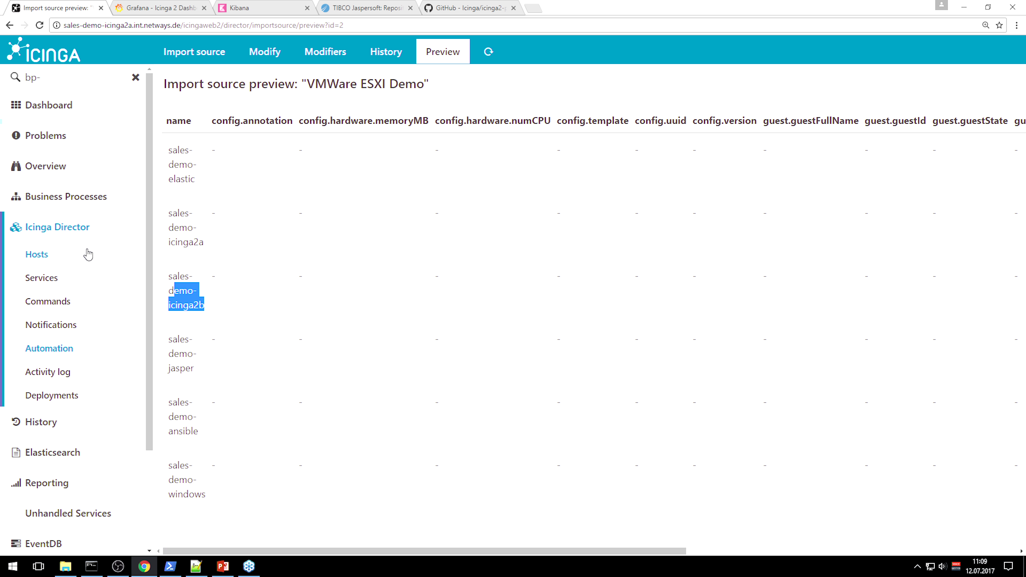
- Open the host sales-demo-icinga2b in Icinga Director and examine its custom properties, including the operating system
{"action": "left_click", "coordinate": [86, 258]}
{"action": "left_click", "coordinate": [283, 243]}
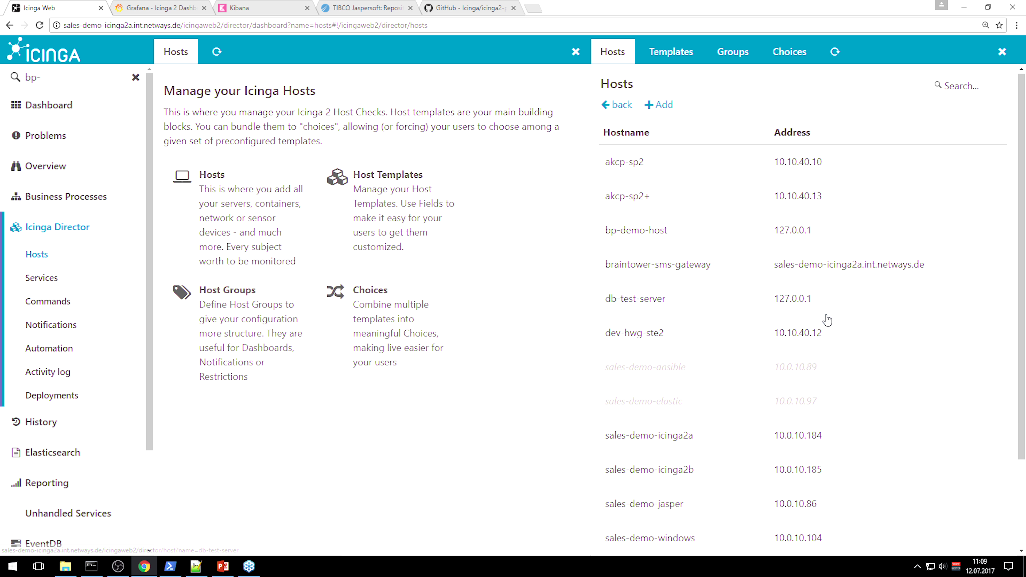
{"action": "left_click", "coordinate": [649, 467]}
{"action": "scroll", "coordinate": [592, 394], "scroll_direction": "down", "scroll_amount": 5}
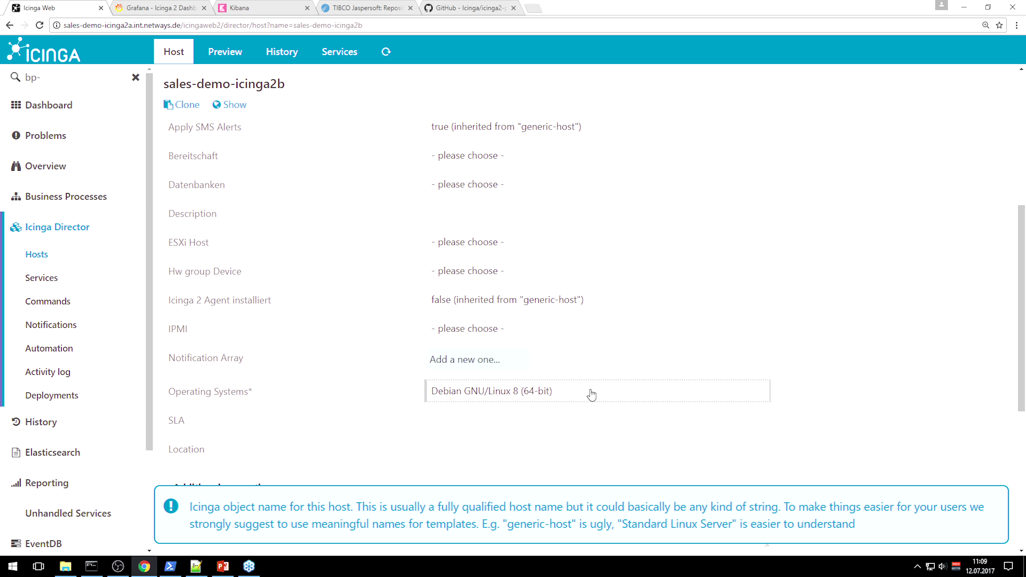
{"action": "scroll", "coordinate": [791, 415], "scroll_direction": "up", "scroll_amount": 1}
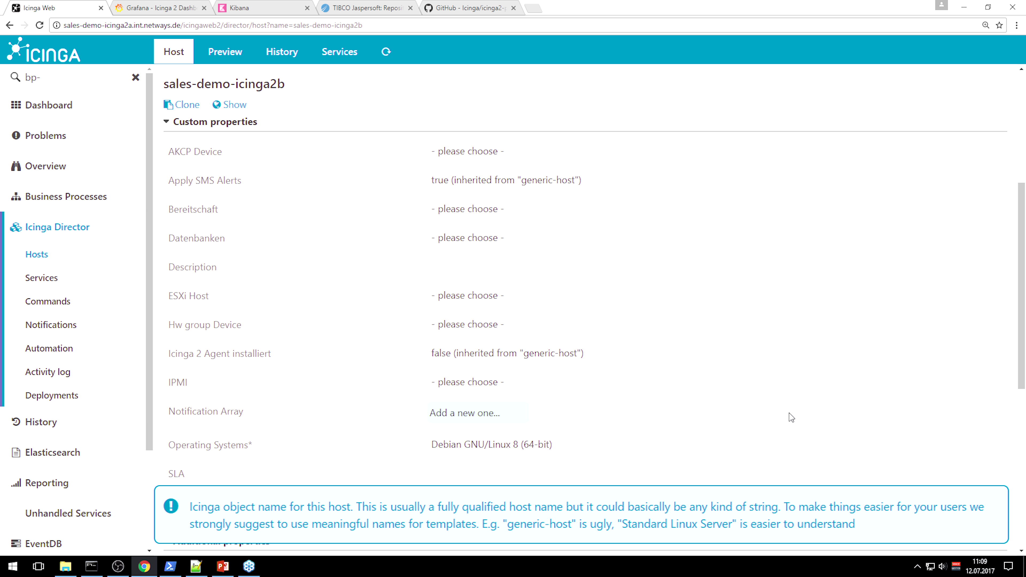
{"action": "scroll", "coordinate": [788, 416], "scroll_direction": "up", "scroll_amount": 1}
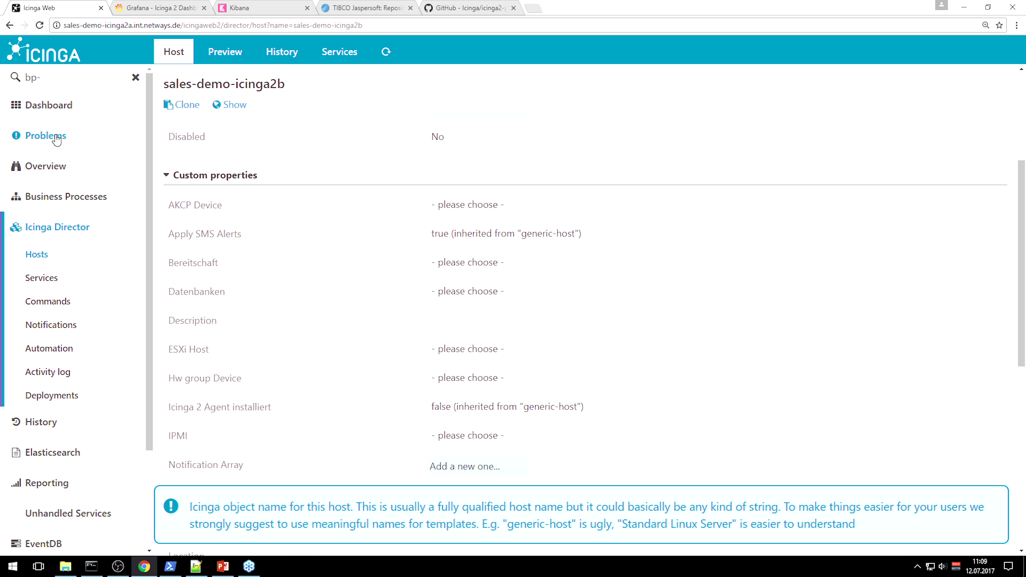
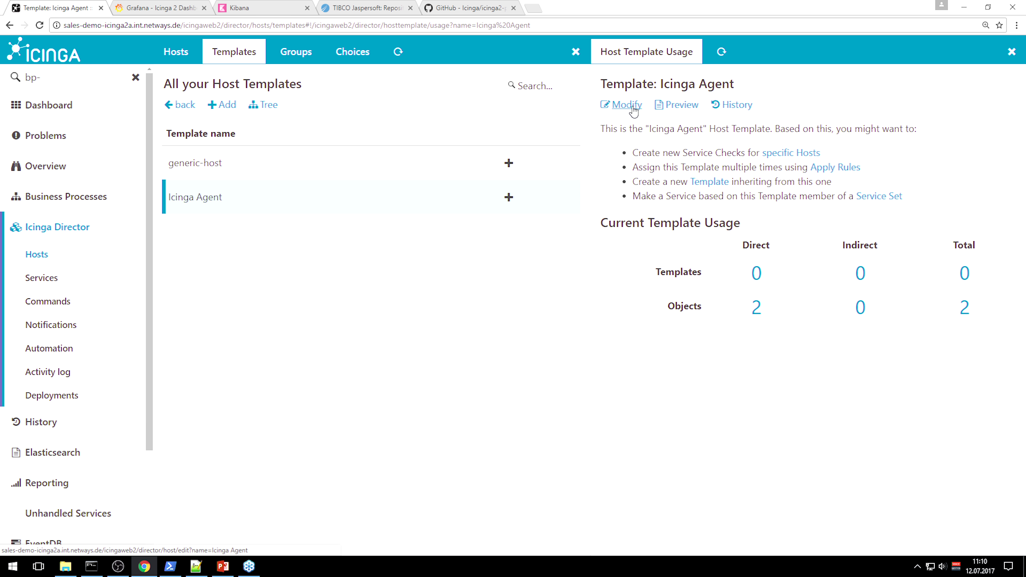
- Open the Icinga Agent host template for modification at full width and examine its properties
{"action": "left_click", "coordinate": [627, 105]}
{"action": "left_click", "coordinate": [576, 52]}
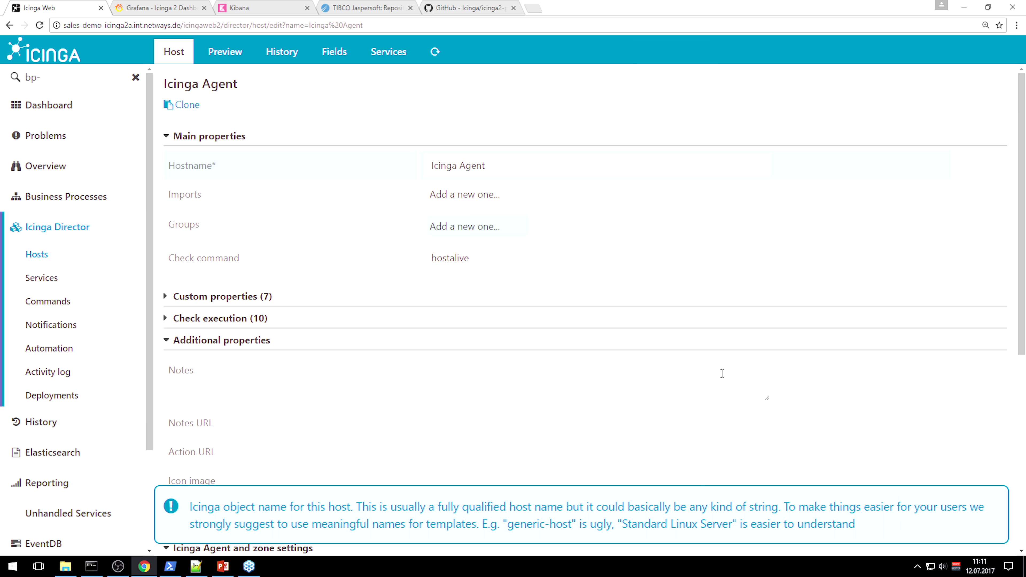
{"action": "scroll", "coordinate": [872, 347], "scroll_direction": "down", "scroll_amount": 1}
{"action": "scroll", "coordinate": [872, 347], "scroll_direction": "down", "scroll_amount": 5}
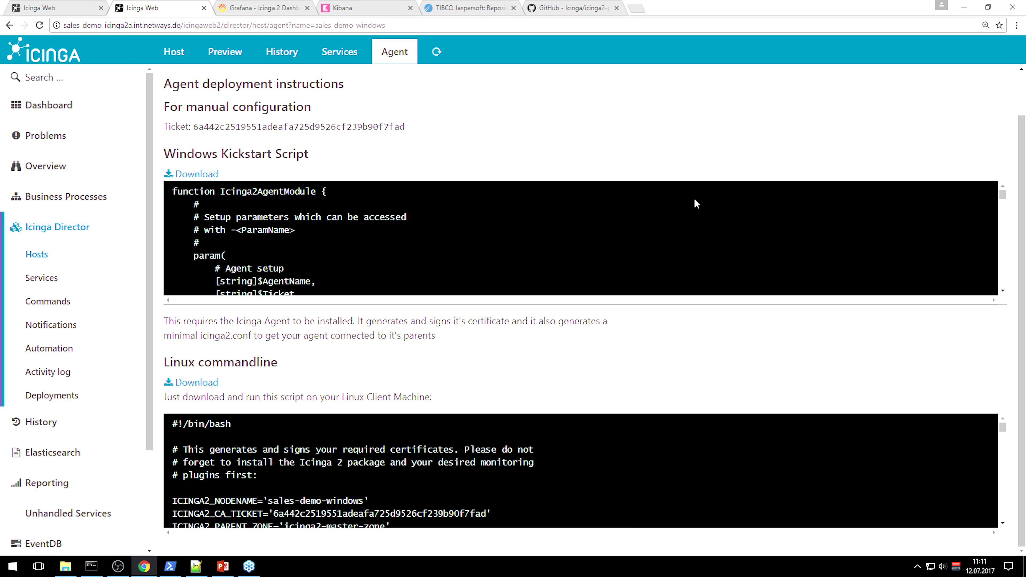
- Return to the Icinga Agent host template and highlight the API key field in its agent and zone settings
{"action": "left_click", "coordinate": [64, 7]}
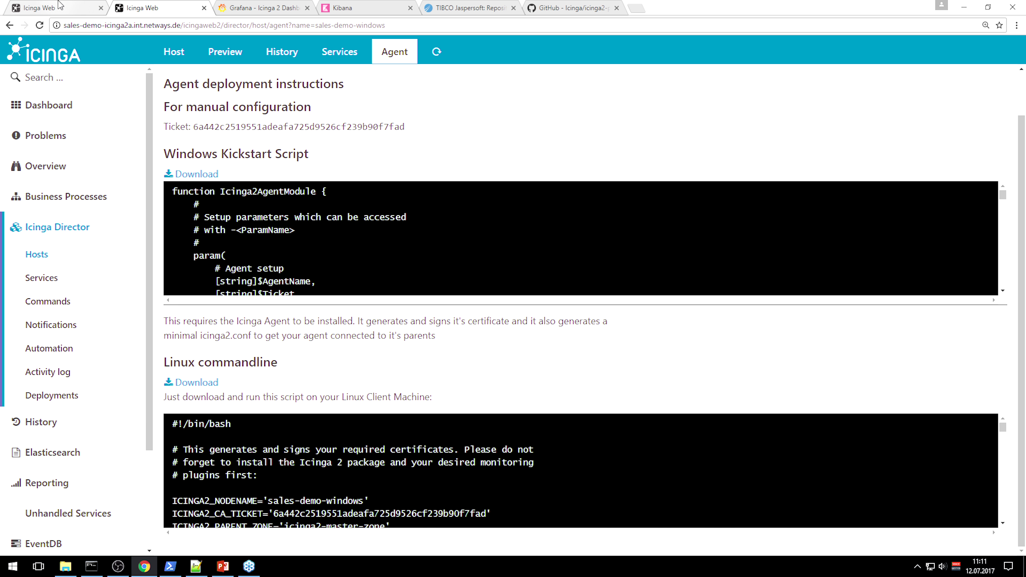
{"action": "scroll", "coordinate": [836, 416], "scroll_direction": "down", "scroll_amount": 1}
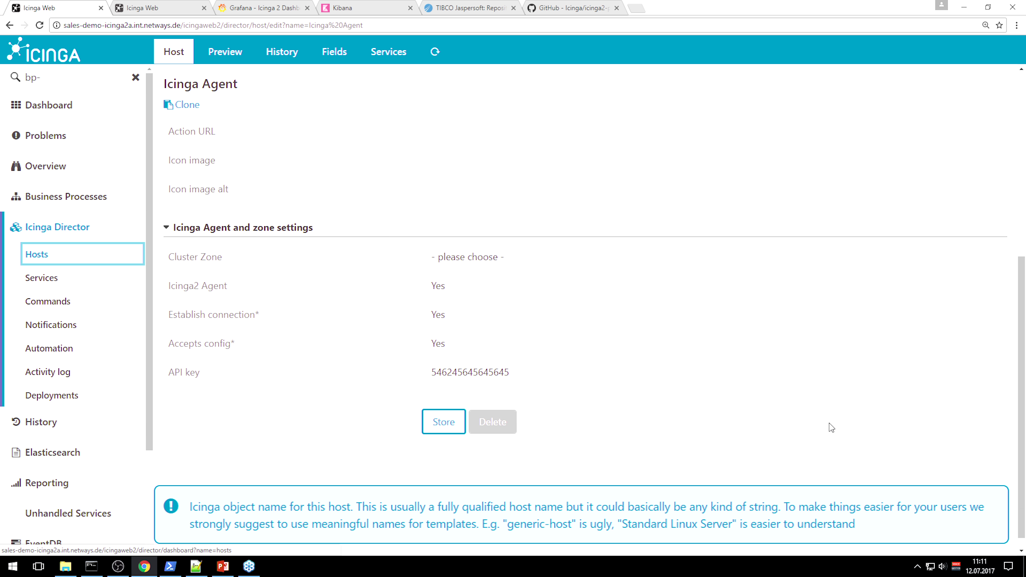
{"action": "left_click_drag", "start_coordinate": [201, 376], "coordinate": [169, 377]}
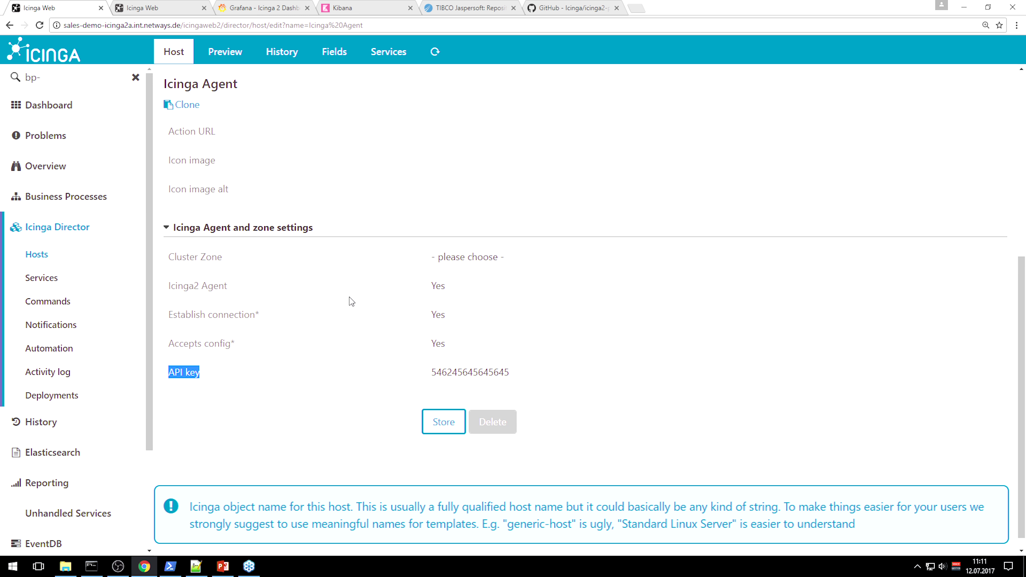
- Highlight the Windows Kickstart Script heading in sales-demo-windows's agent deployment instructions, and select the API key value in the Icinga Agent host template
{"action": "left_click", "coordinate": [168, 4]}
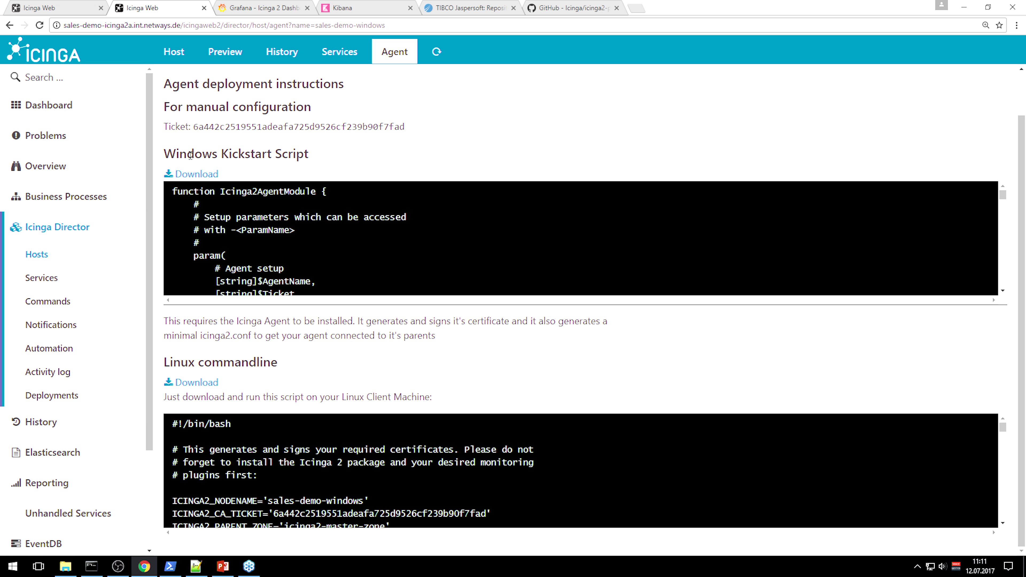
{"action": "left_click_drag", "start_coordinate": [190, 156], "coordinate": [342, 165]}
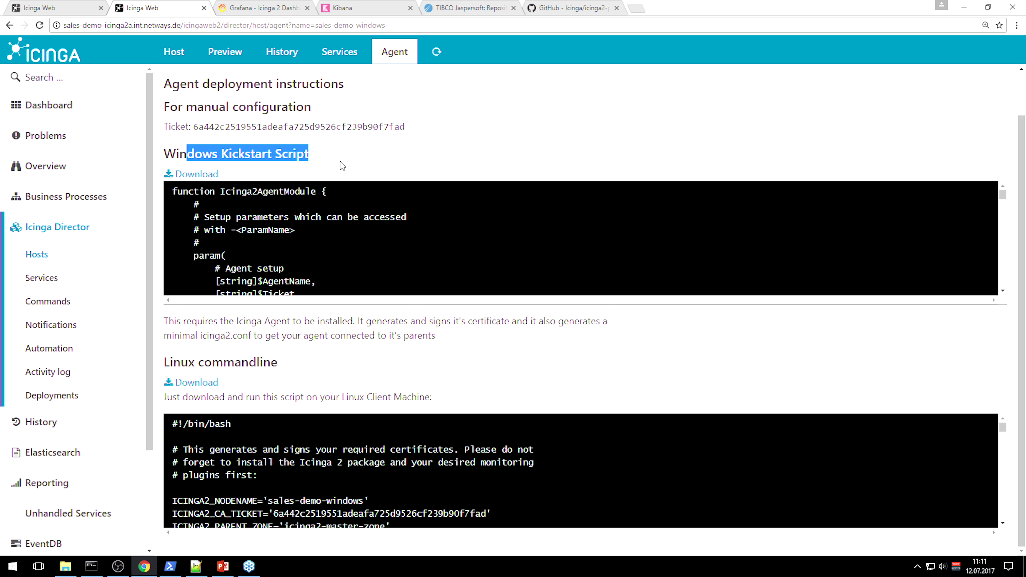
{"action": "left_click", "coordinate": [95, 4]}
{"action": "key", "text": "ctrl+a"}
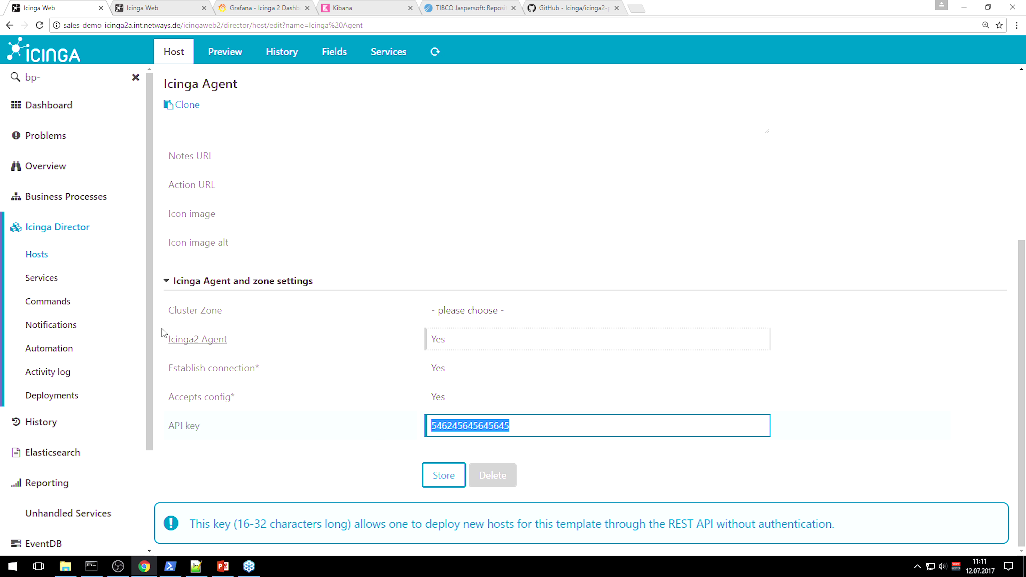
{"action": "double_click", "coordinate": [534, 427]}
{"action": "double_click", "coordinate": [538, 425]}
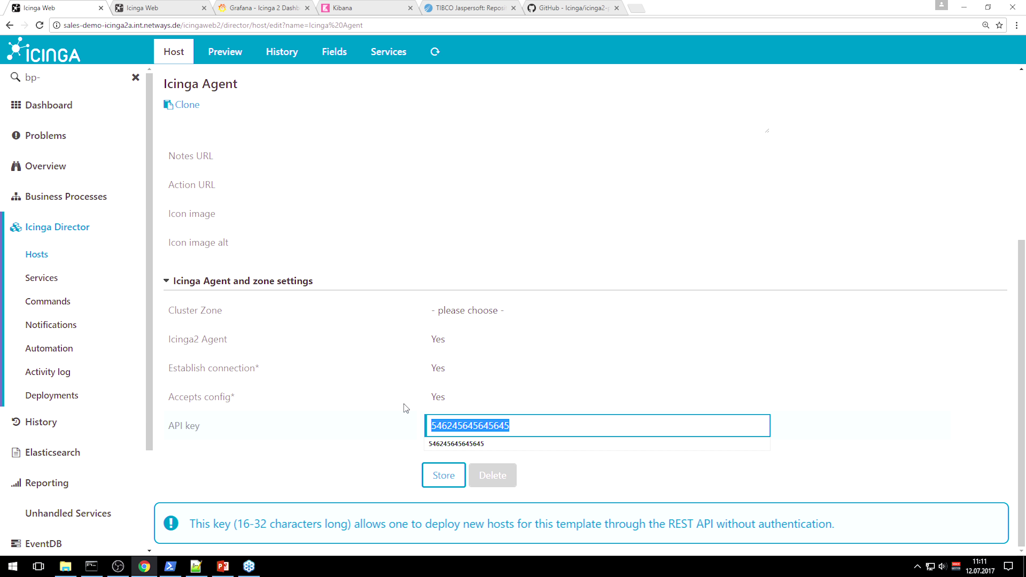
- Open the Self Service API settings within the Icinga Director infrastructure section and show them at full width
{"action": "left_click", "coordinate": [50, 231]}
{"action": "left_click", "coordinate": [814, 275]}
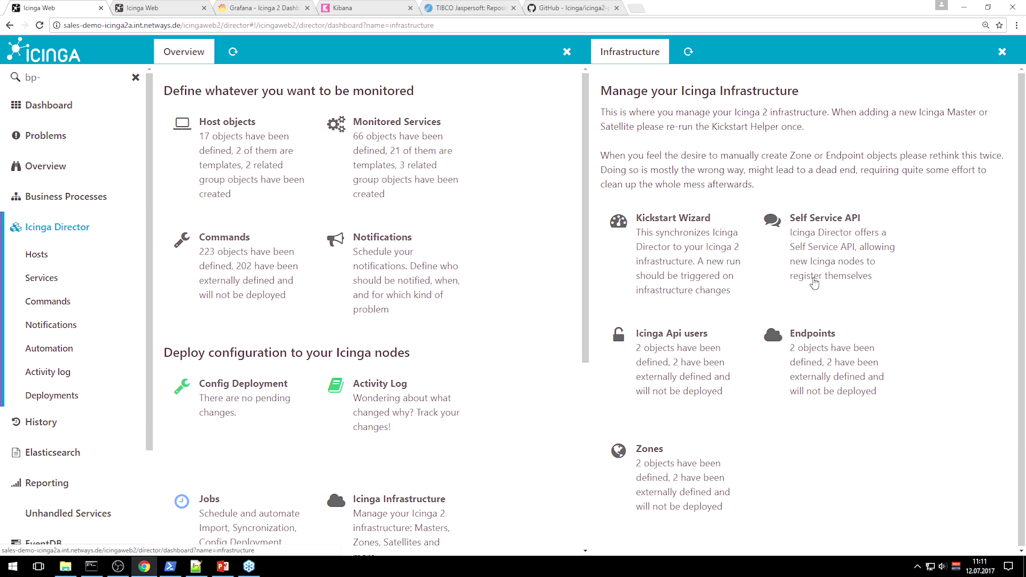
{"action": "left_click", "coordinate": [840, 252]}
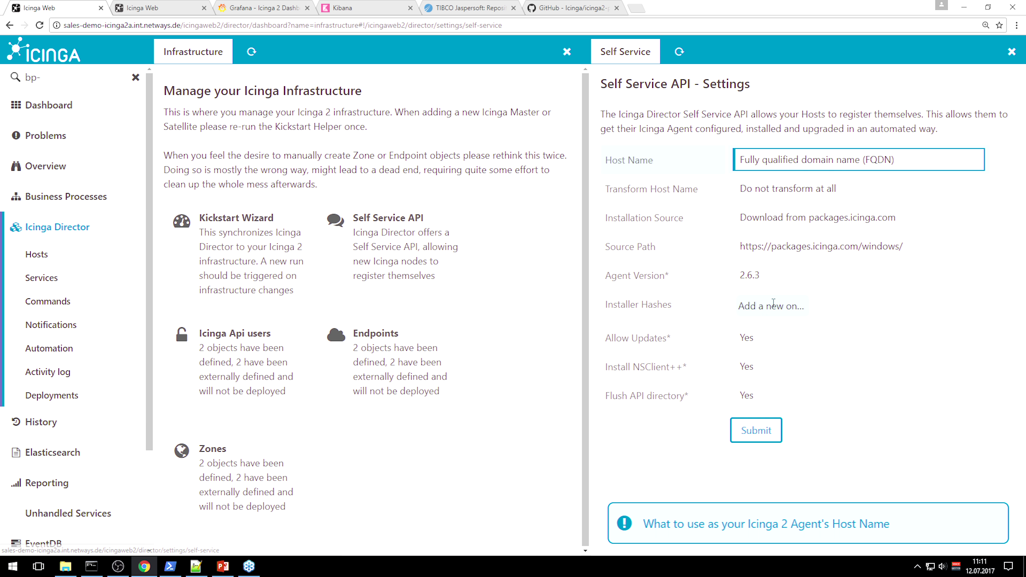
{"action": "left_click", "coordinate": [578, 58]}
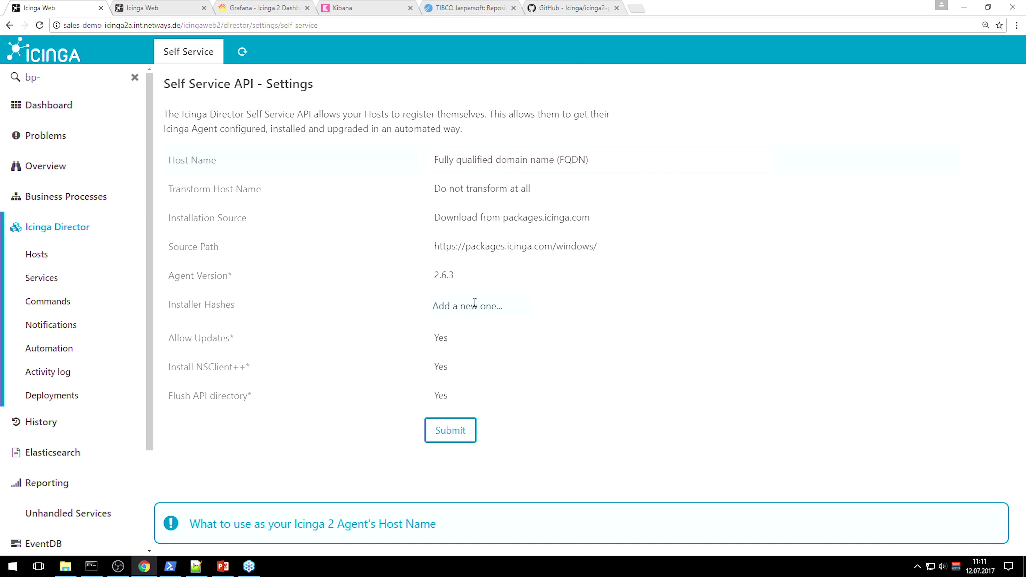
- Keep Install NSClient++ set to Yes, store the Self Service API settings, and highlight the agent version
{"action": "left_click", "coordinate": [459, 367]}
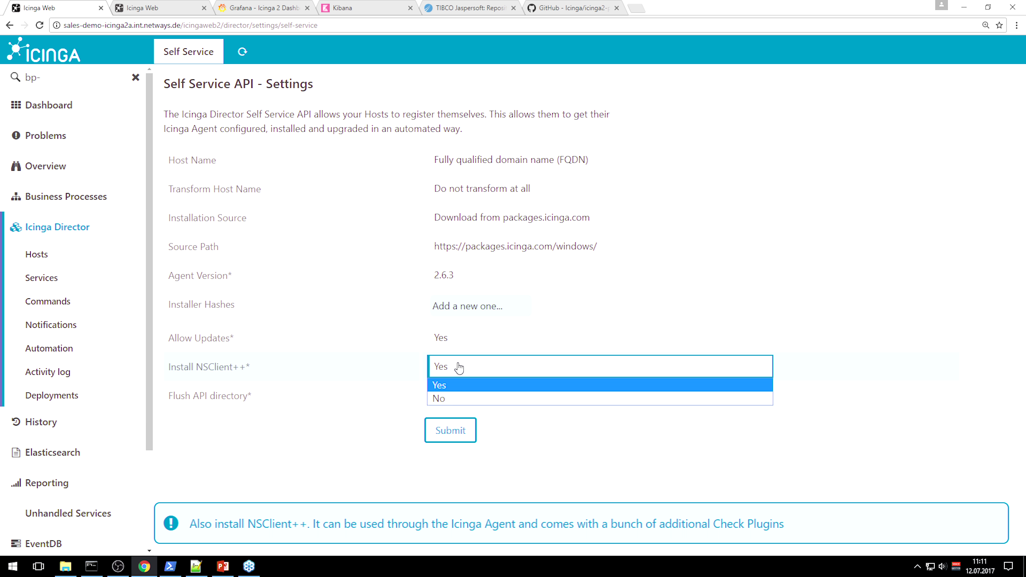
{"action": "left_click", "coordinate": [450, 395]}
{"action": "left_click", "coordinate": [469, 436]}
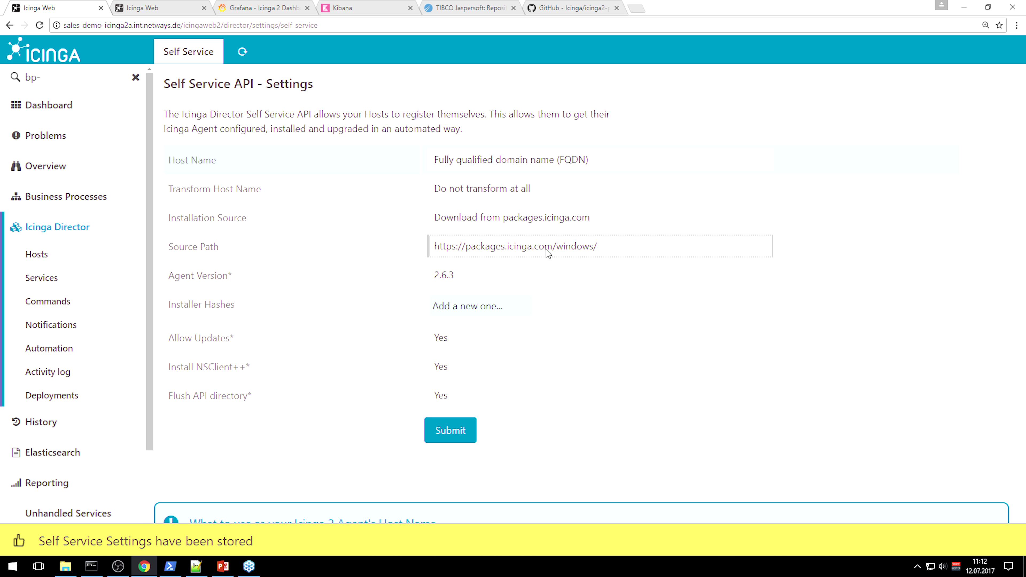
{"action": "double_click", "coordinate": [478, 279]}
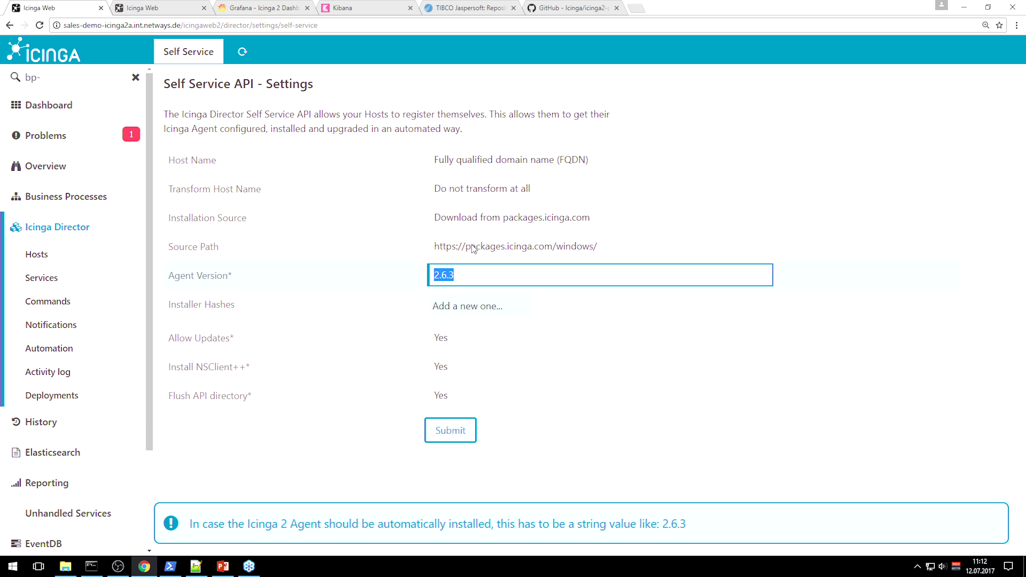
- Switch to Icinga2Agent.ps1 in Notepad++ and examine the Director auth token, the JSON host object, and its ipaddress and display_name entries
{"action": "left_click", "coordinate": [196, 566]}
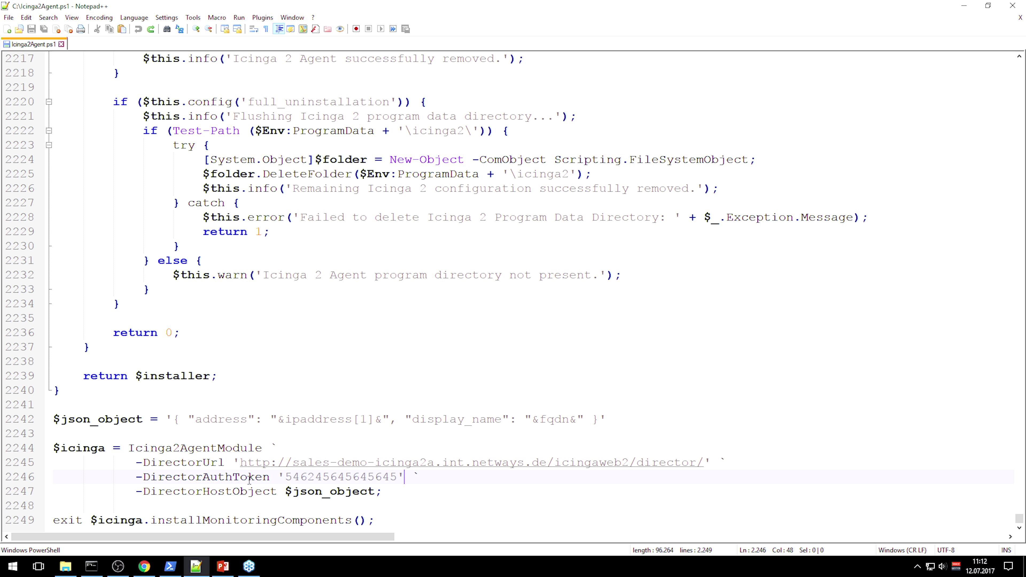
{"action": "double_click", "coordinate": [331, 478]}
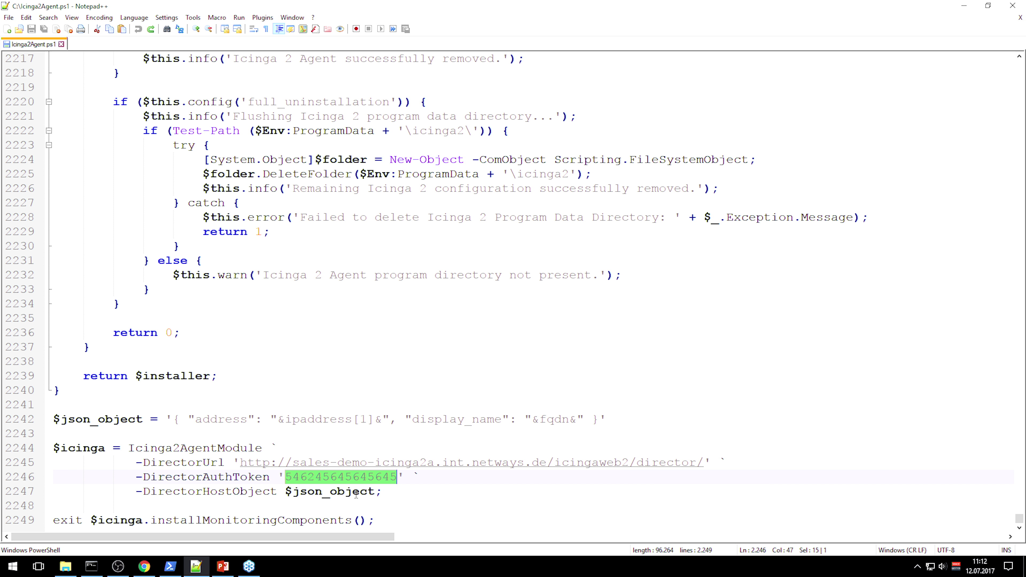
{"action": "left_click", "coordinate": [387, 488]}
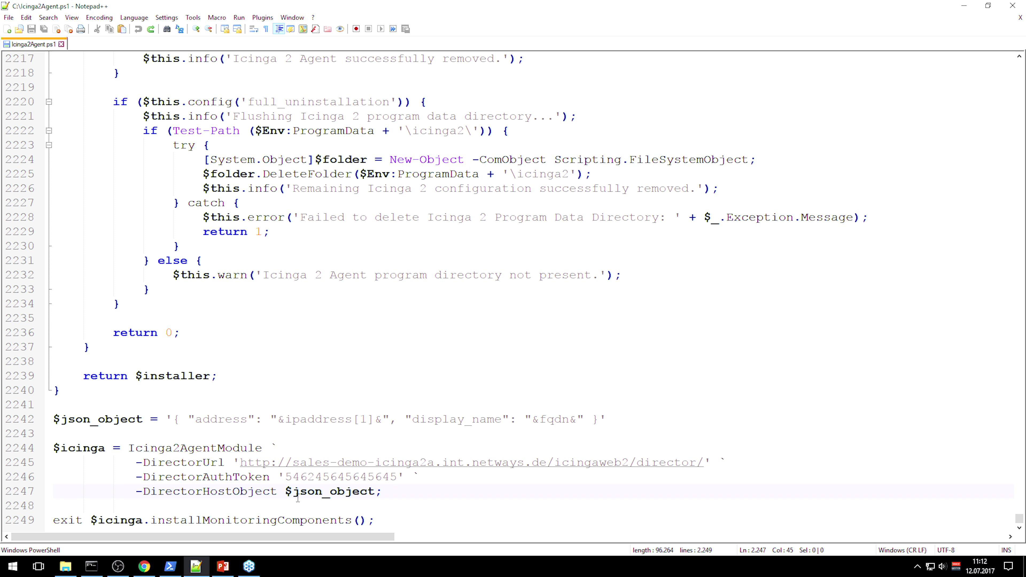
{"action": "left_click_drag", "start_coordinate": [284, 492], "coordinate": [374, 493]}
{"action": "left_click", "coordinate": [315, 432]}
{"action": "double_click", "coordinate": [317, 420]}
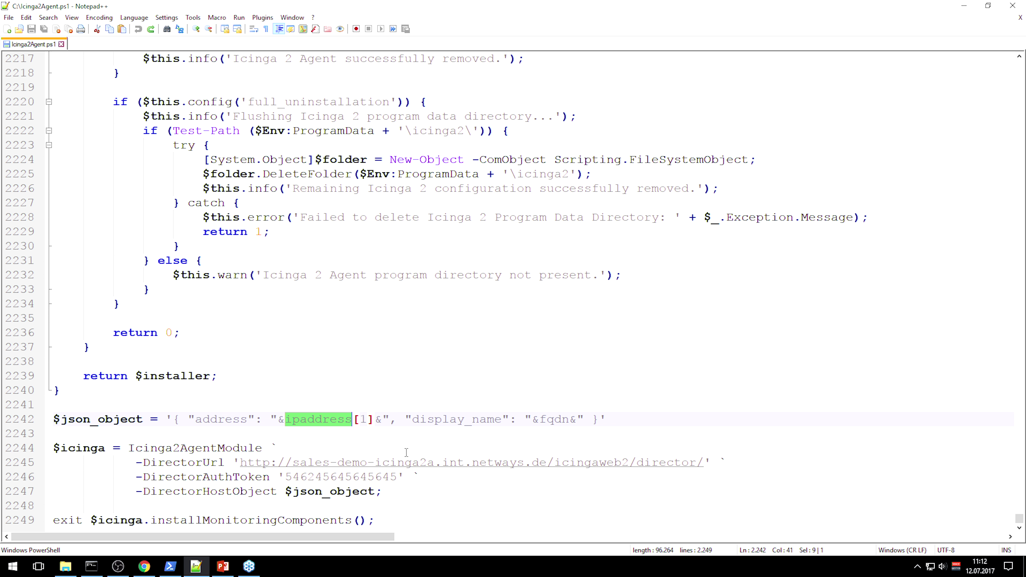
{"action": "double_click", "coordinate": [462, 420]}
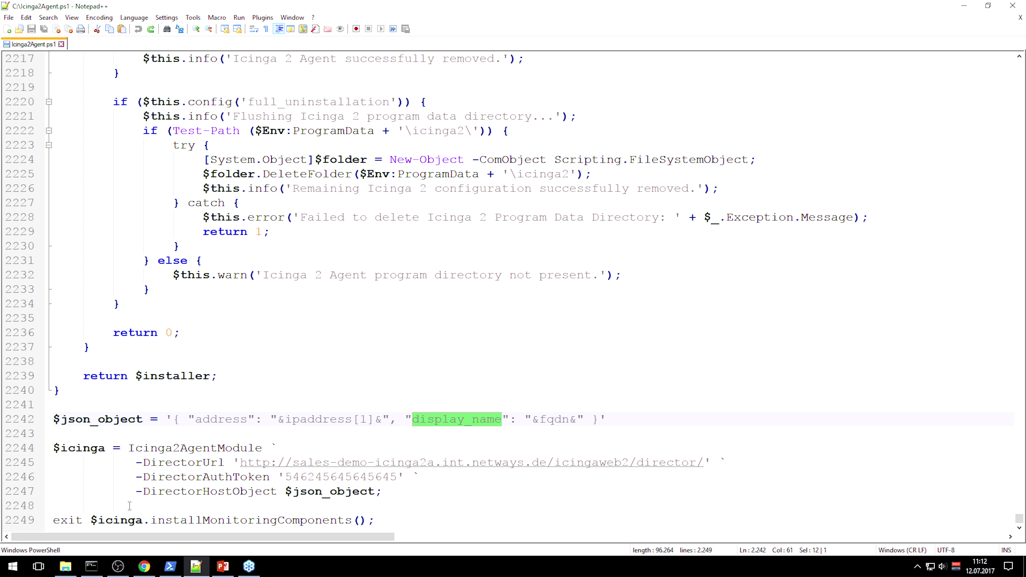
- Switch to the administrator PowerShell console and run the script .\Icinga2Agent.ps1
{"action": "left_click", "coordinate": [97, 566]}
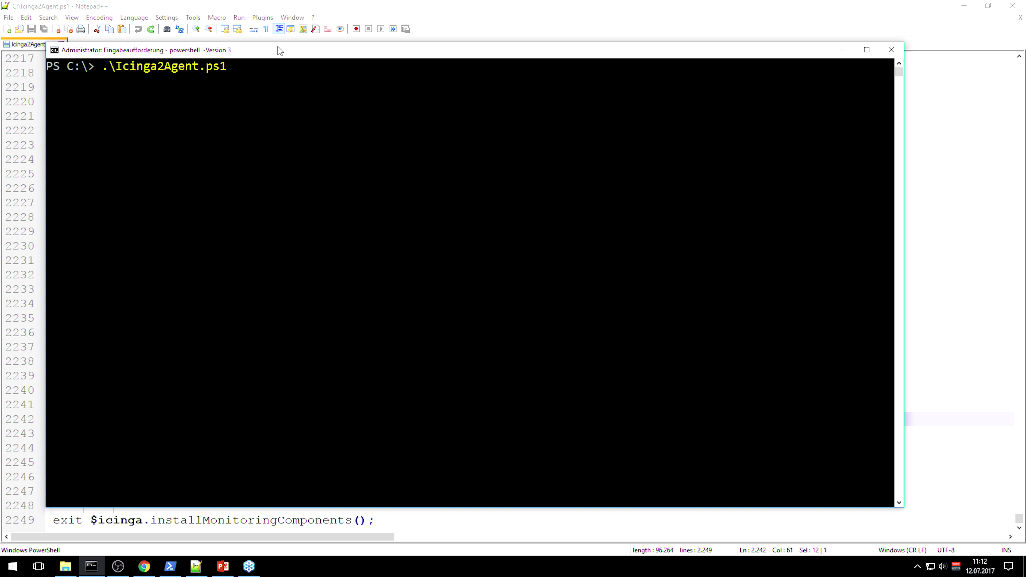
{"action": "left_click_drag", "start_coordinate": [278, 50], "coordinate": [287, 55]}
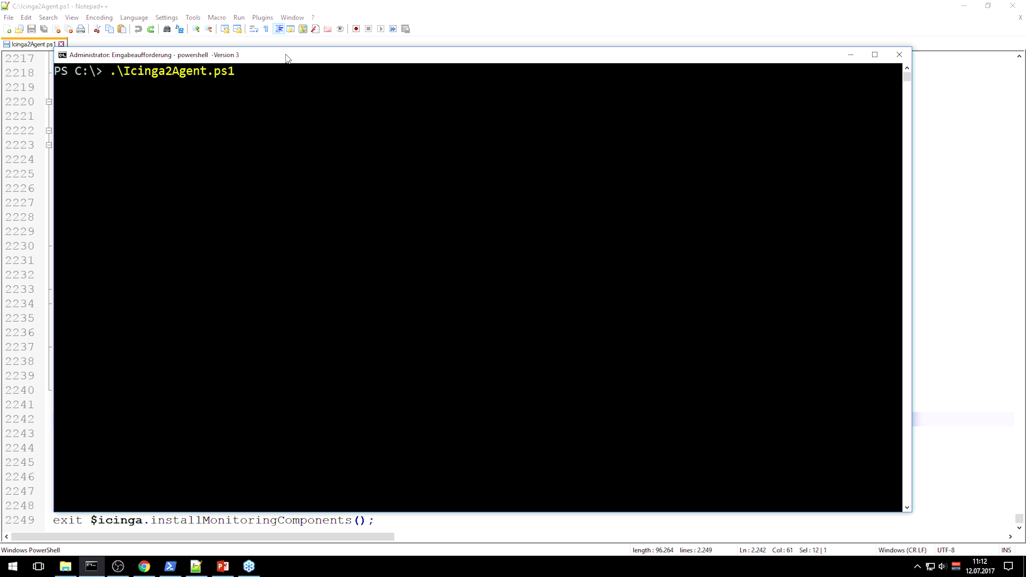
{"action": "key", "text": "Return"}
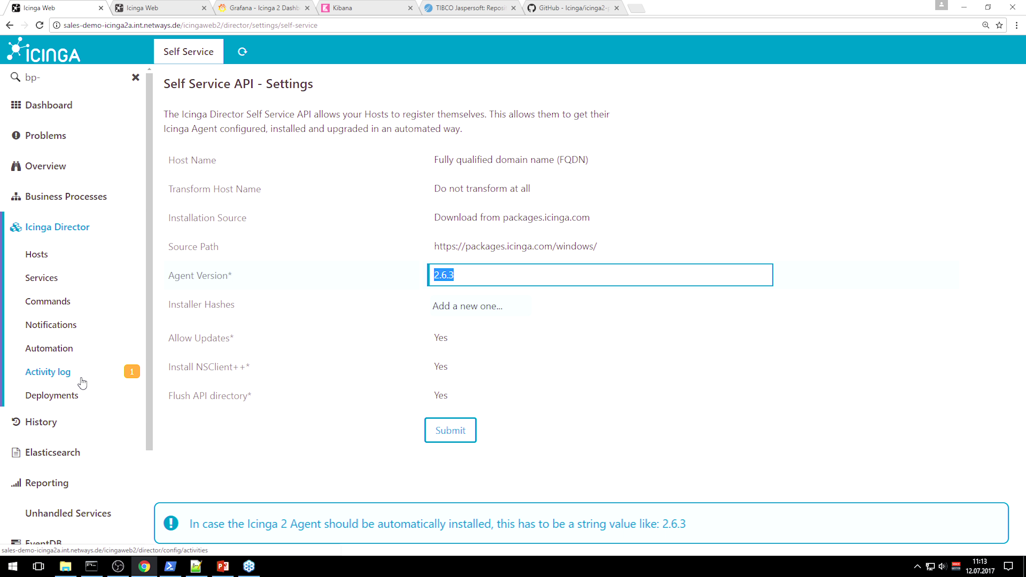
- Open the Director activity log in a separate browser tab and show the creation entry for host net-sales-webinar.int.netways.de at full width
{"action": "left_click", "coordinate": [22, 374]}
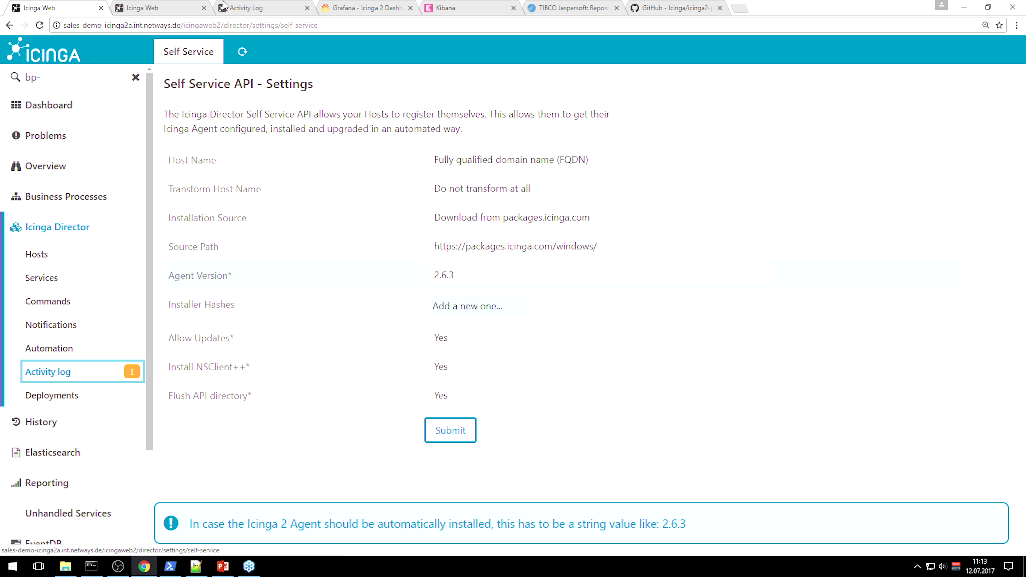
{"action": "left_click", "coordinate": [224, 4]}
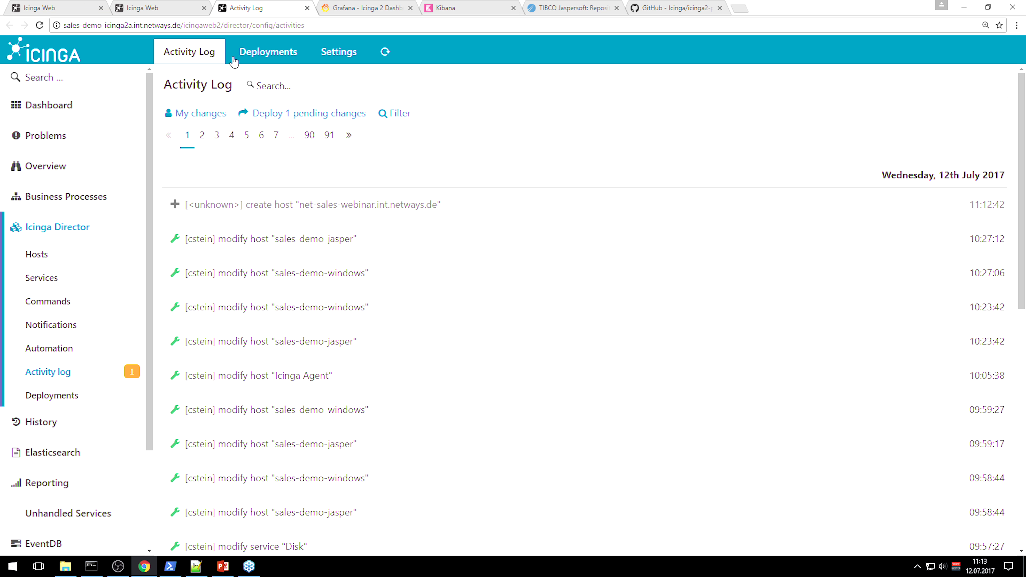
{"action": "left_click", "coordinate": [469, 214]}
{"action": "left_click", "coordinate": [567, 51]}
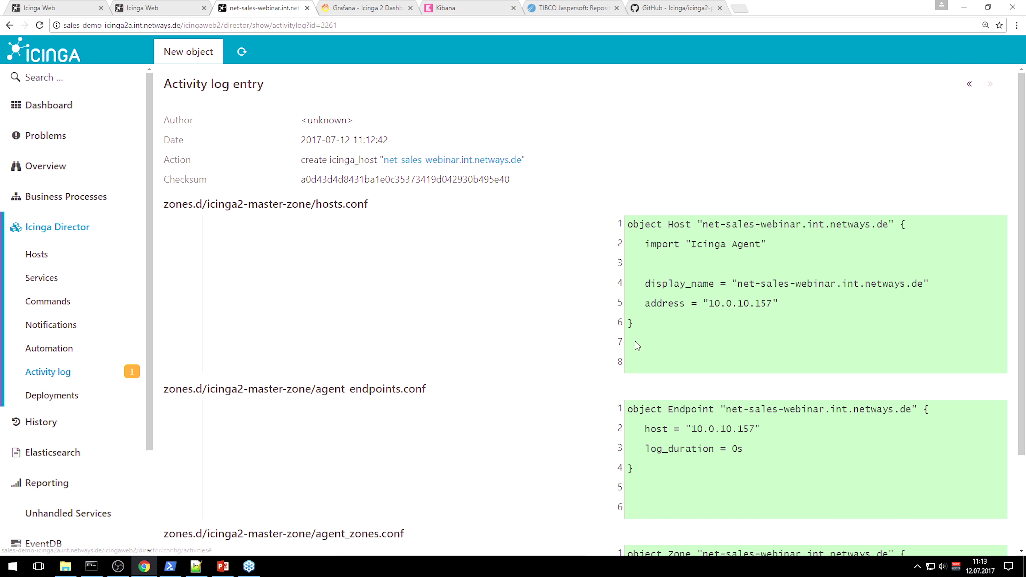
- Highlight the Icinga Agent import, the address and the display name in the new host's generated configuration
{"action": "left_click_drag", "start_coordinate": [657, 244], "coordinate": [787, 237]}
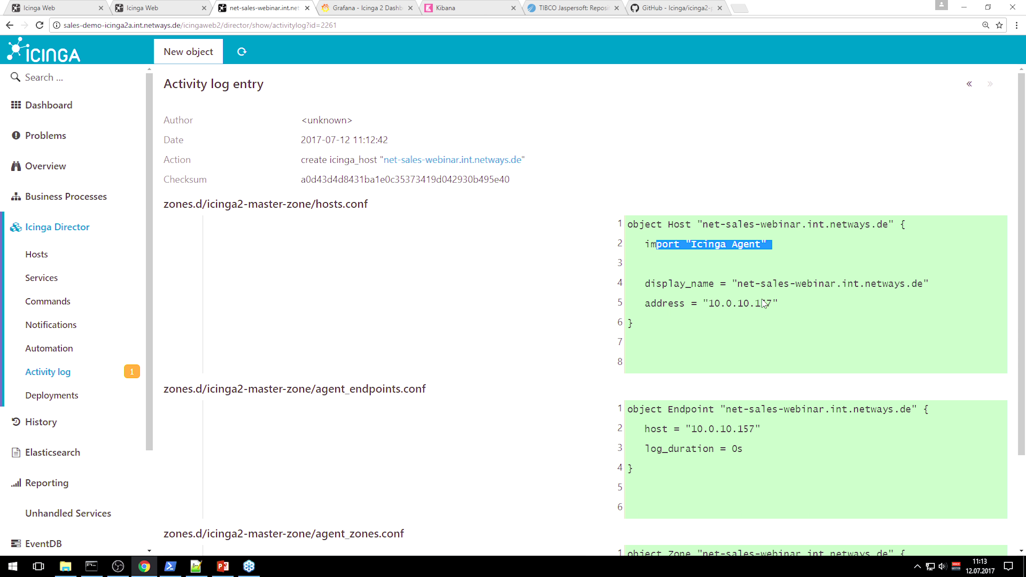
{"action": "left_click_drag", "start_coordinate": [670, 306], "coordinate": [801, 309]}
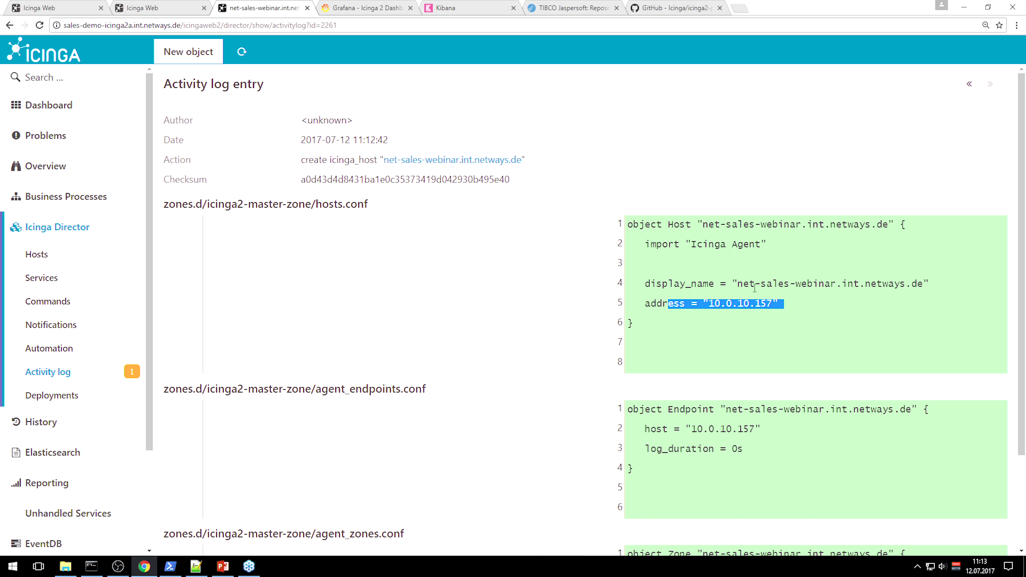
{"action": "left_click_drag", "start_coordinate": [739, 287], "coordinate": [905, 285]}
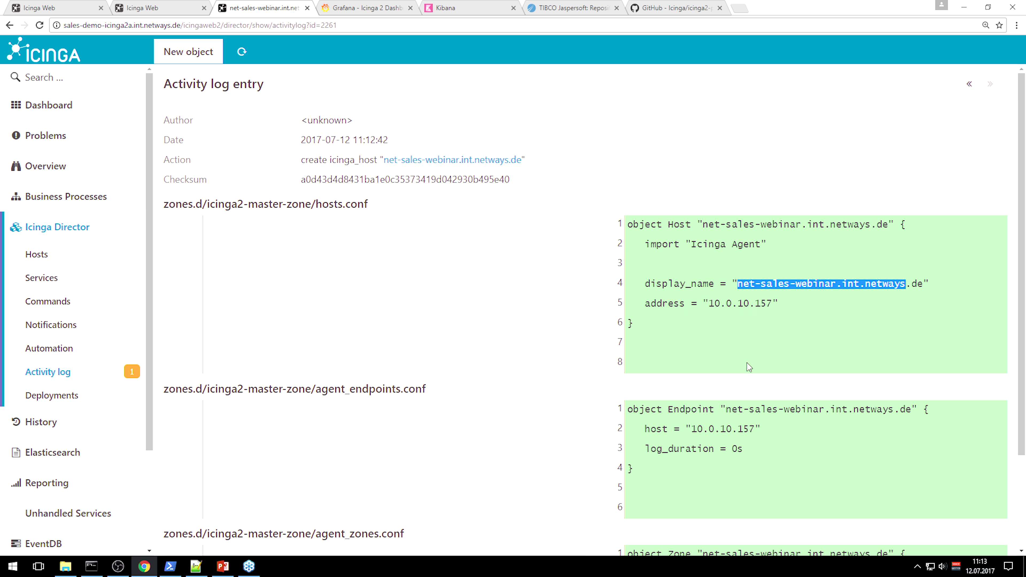
- Render the current Director configuration from the deployments overview
{"action": "left_click", "coordinate": [83, 226]}
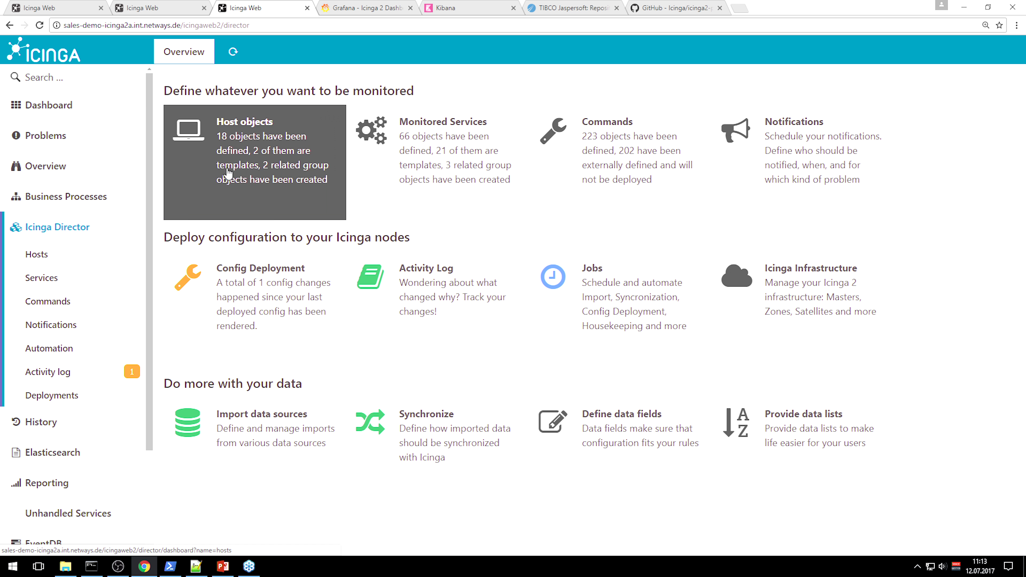
{"action": "left_click", "coordinate": [107, 396]}
{"action": "left_click", "coordinate": [205, 109]}
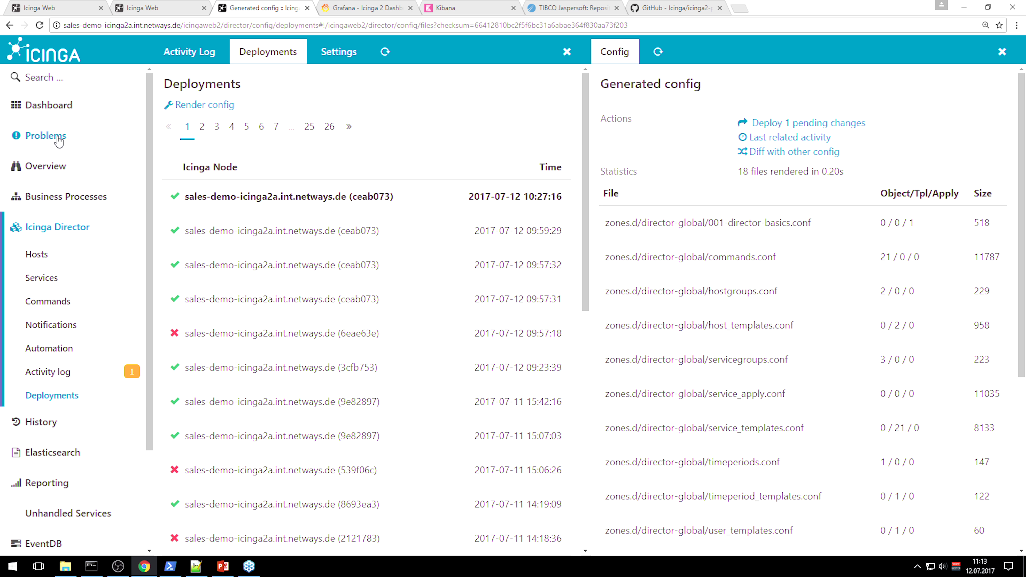
- Refresh the monitored hosts list in the overview and look through it for the newly registered host
{"action": "left_click", "coordinate": [54, 177]}
{"action": "left_click", "coordinate": [36, 217]}
{"action": "scroll", "coordinate": [504, 266], "scroll_direction": "down", "scroll_amount": 1}
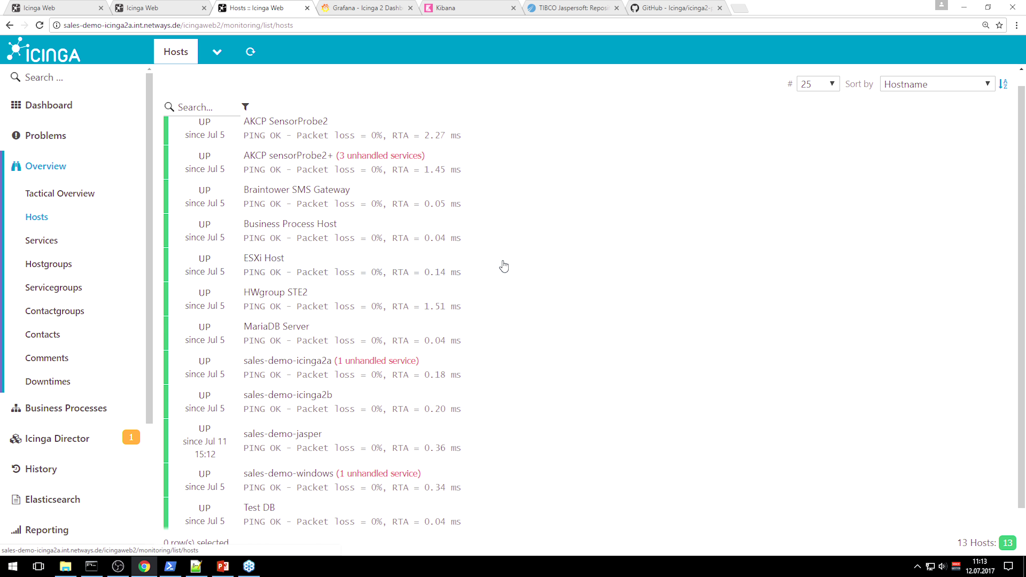
{"action": "left_click", "coordinate": [250, 51]}
{"action": "scroll", "coordinate": [609, 371], "scroll_direction": "down", "scroll_amount": 1}
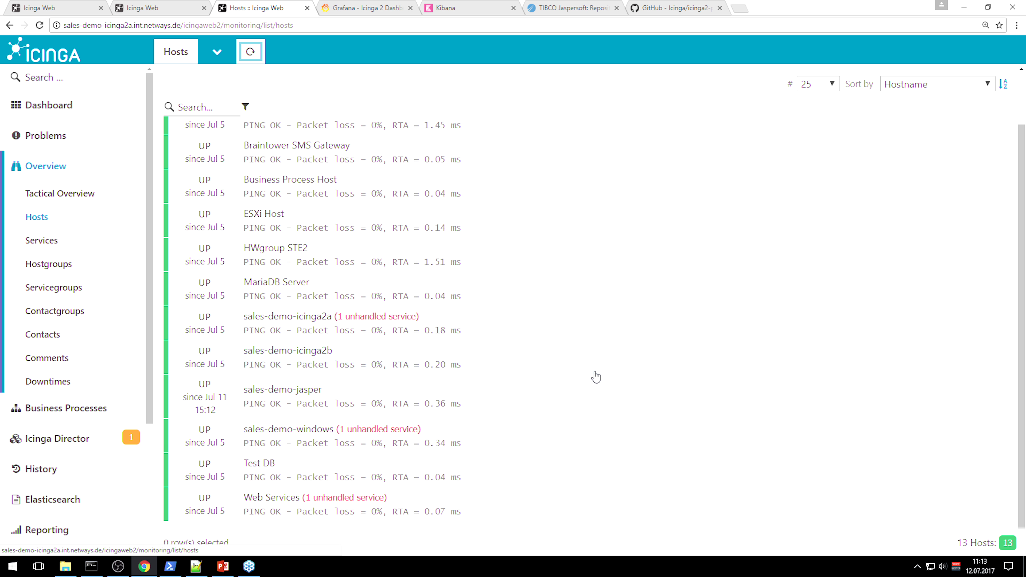
{"action": "scroll", "coordinate": [596, 377], "scroll_direction": "up", "scroll_amount": 1}
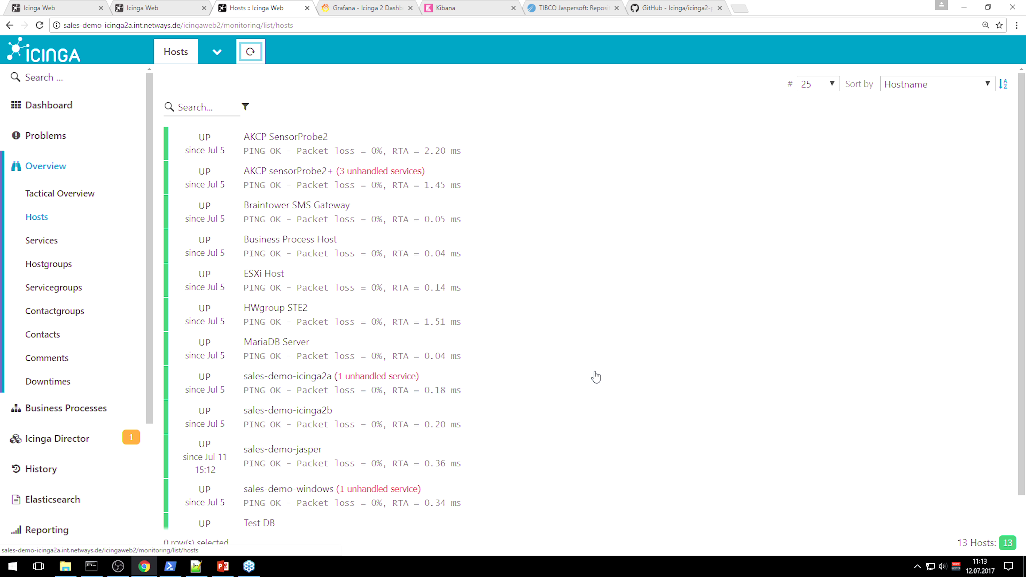
{"action": "scroll", "coordinate": [596, 377], "scroll_direction": "down", "scroll_amount": 1}
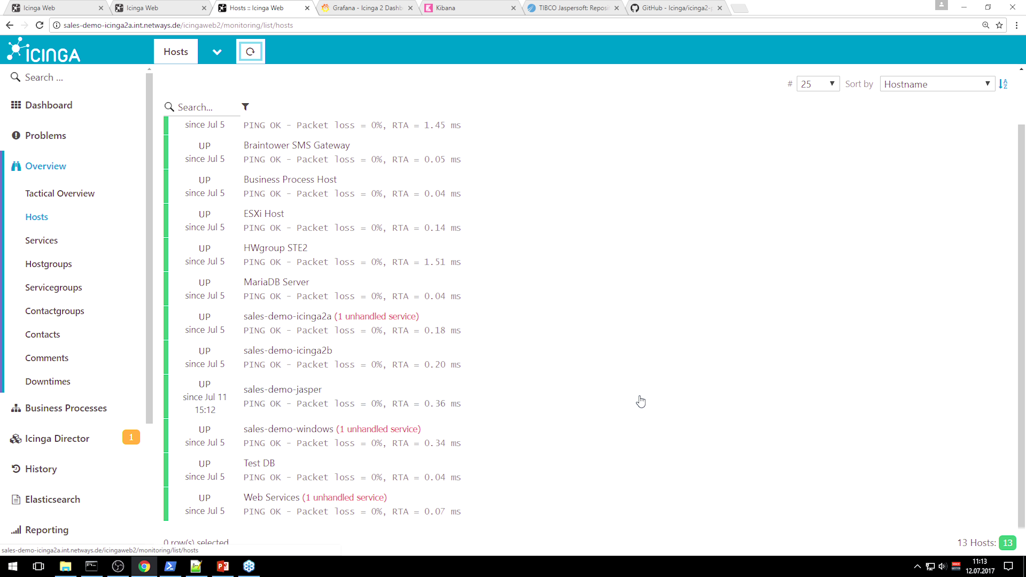
{"action": "scroll", "coordinate": [641, 401], "scroll_direction": "up", "scroll_amount": 1}
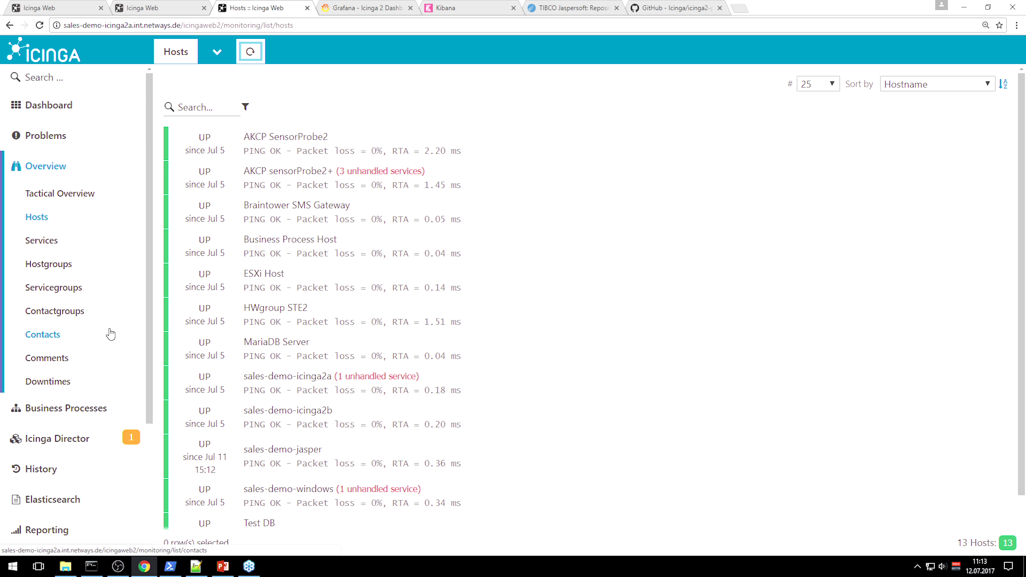
- Return to the Icinga Director deployments, render the configuration again and deploy the pending change
{"action": "left_click", "coordinate": [61, 440]}
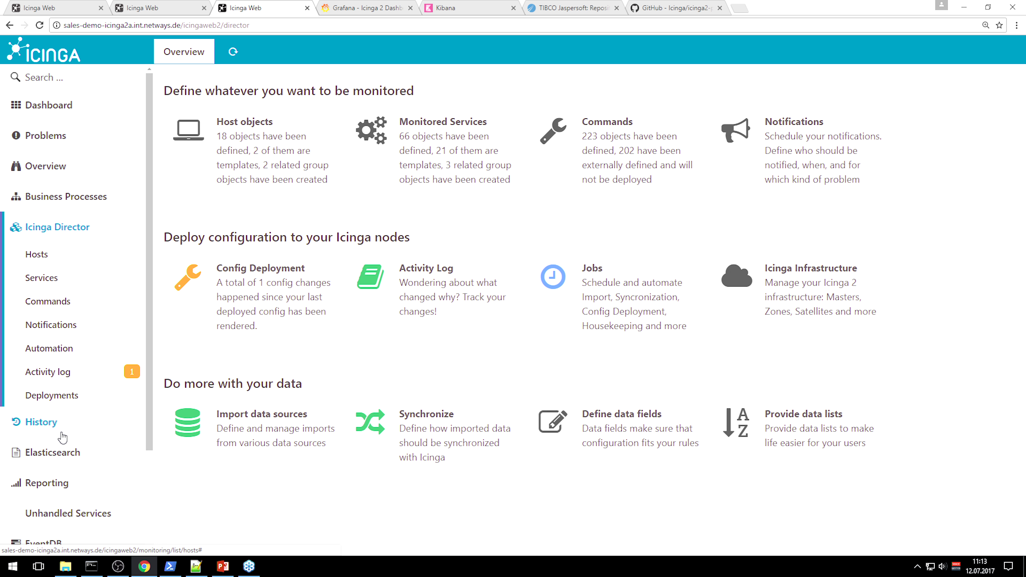
{"action": "left_click", "coordinate": [61, 397]}
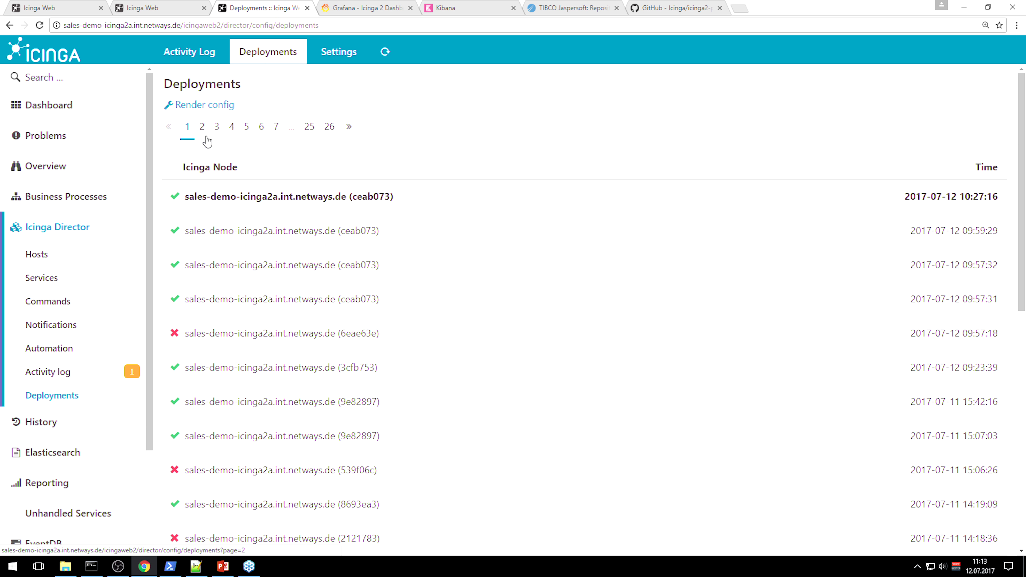
{"action": "left_click", "coordinate": [207, 107]}
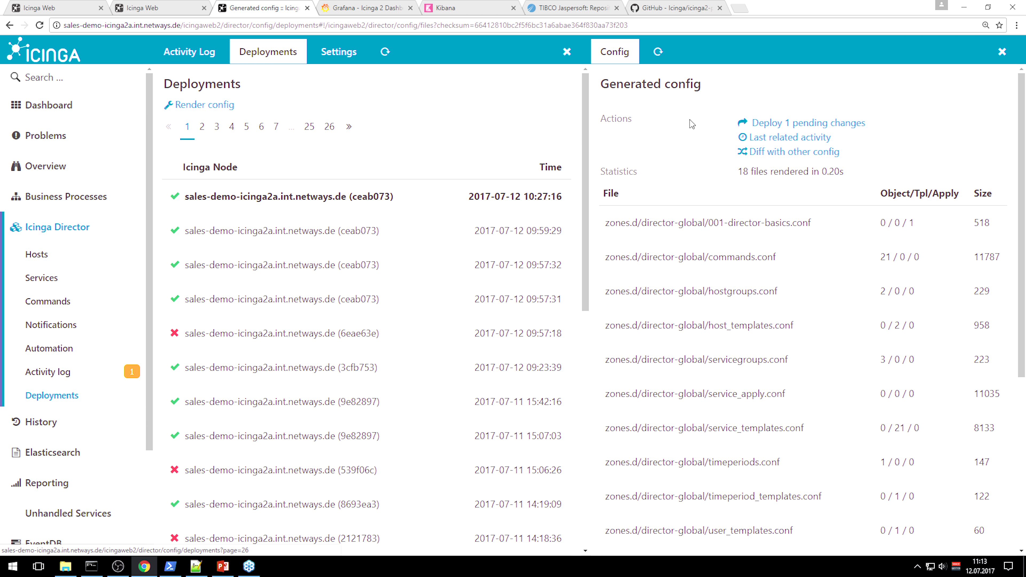
{"action": "left_click", "coordinate": [773, 124]}
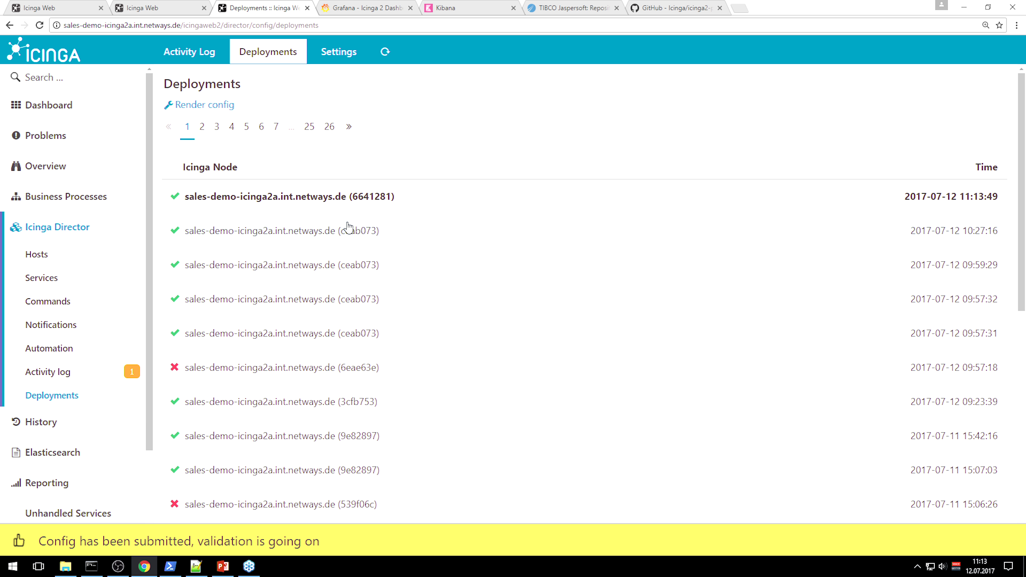
- Refresh the deployments and the monitored hosts list, and show the details of the new host net-sales-webinar.int.netways.de at full width
{"action": "left_click", "coordinate": [390, 51]}
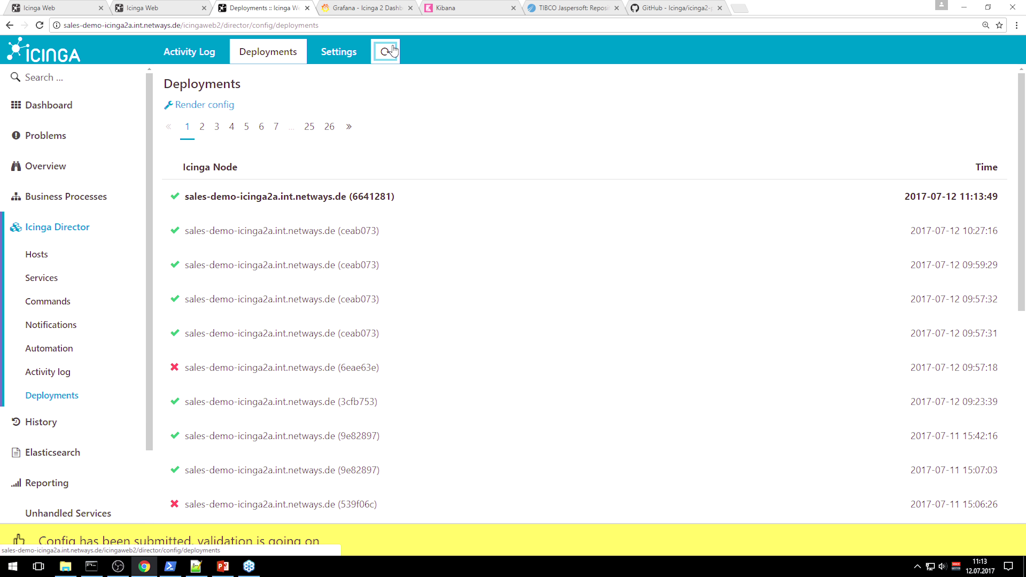
{"action": "left_click", "coordinate": [64, 167]}
{"action": "left_click", "coordinate": [37, 217]}
{"action": "scroll", "coordinate": [479, 240], "scroll_direction": "down", "scroll_amount": 2}
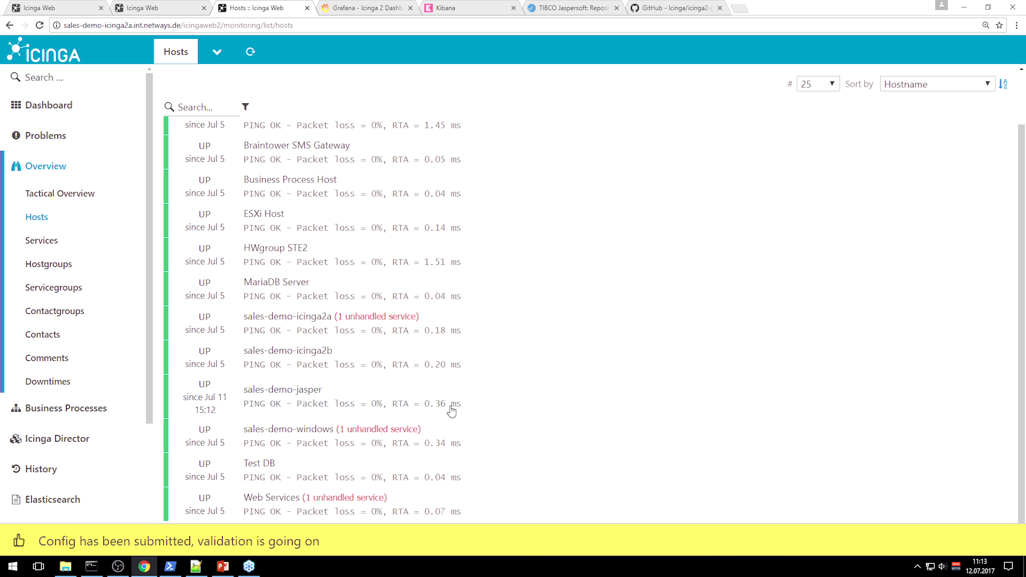
{"action": "left_click", "coordinate": [254, 62]}
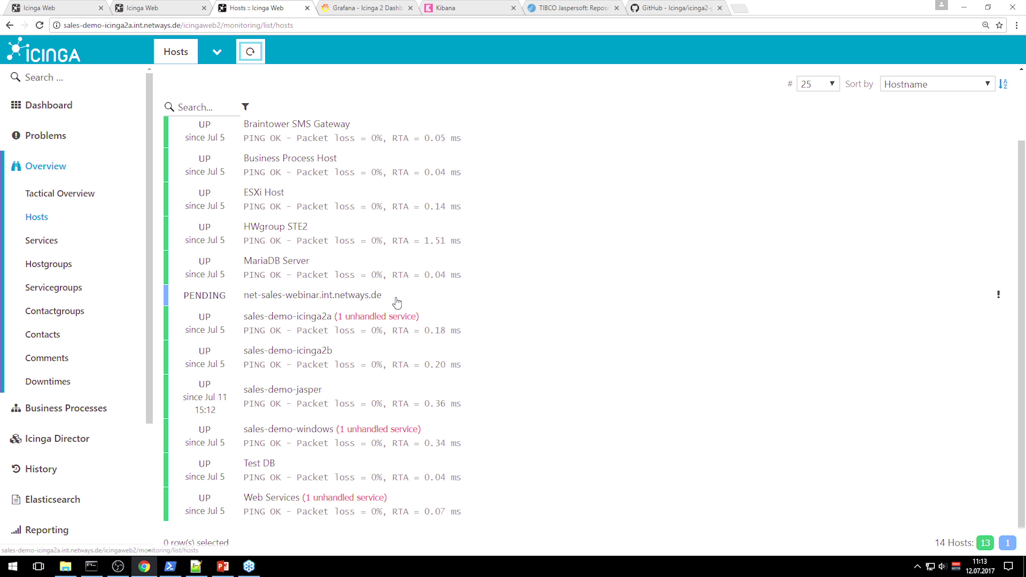
{"action": "left_click", "coordinate": [394, 297]}
{"action": "left_click", "coordinate": [560, 55]}
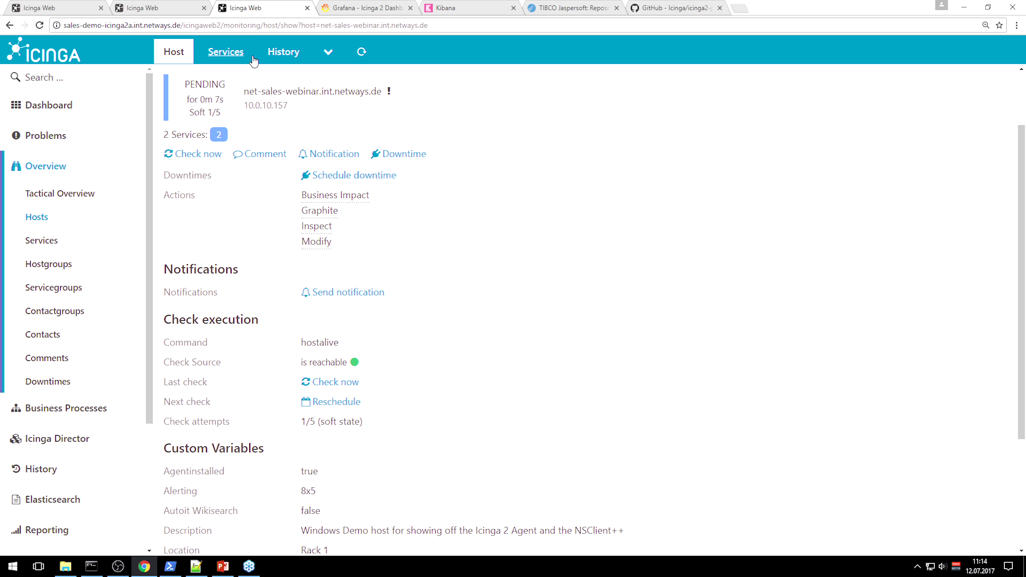
- Review the new host's assigned services and its custom variables
{"action": "left_click", "coordinate": [226, 52]}
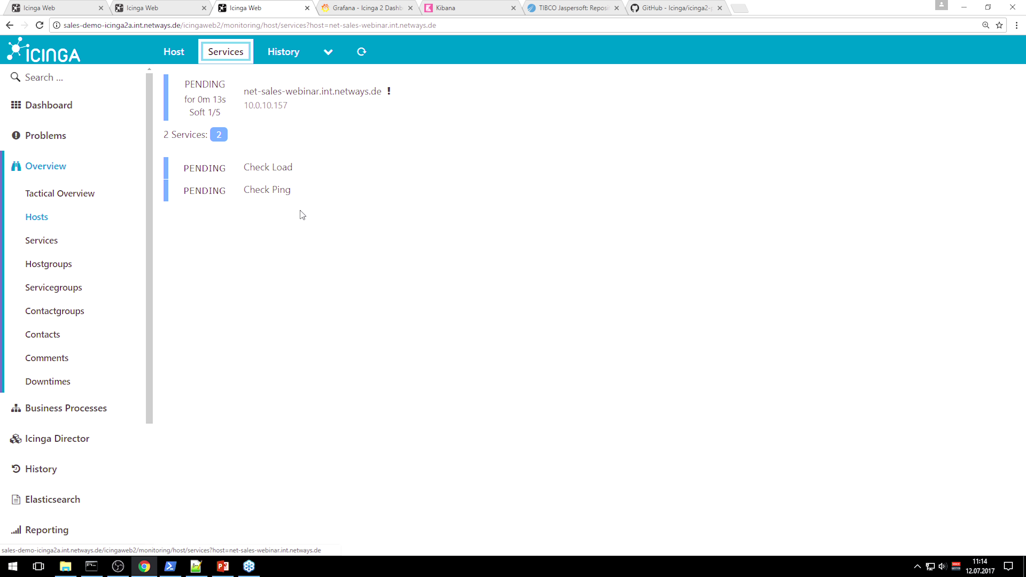
{"action": "left_click", "coordinate": [190, 56]}
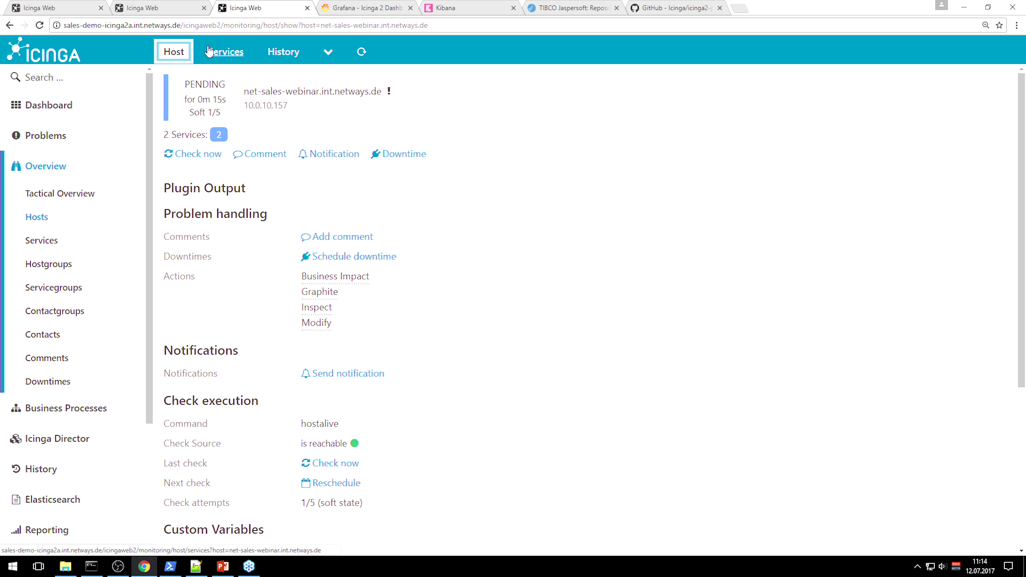
{"action": "scroll", "coordinate": [504, 332], "scroll_direction": "down", "scroll_amount": 5}
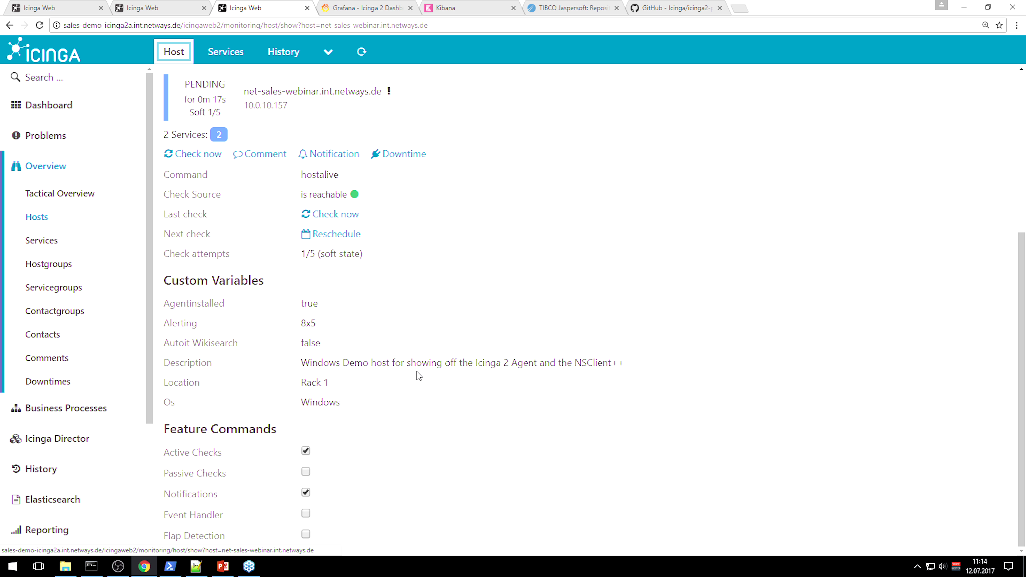
{"action": "scroll", "coordinate": [394, 395], "scroll_direction": "up", "scroll_amount": 1}
{"action": "scroll", "coordinate": [396, 398], "scroll_direction": "up", "scroll_amount": 5}
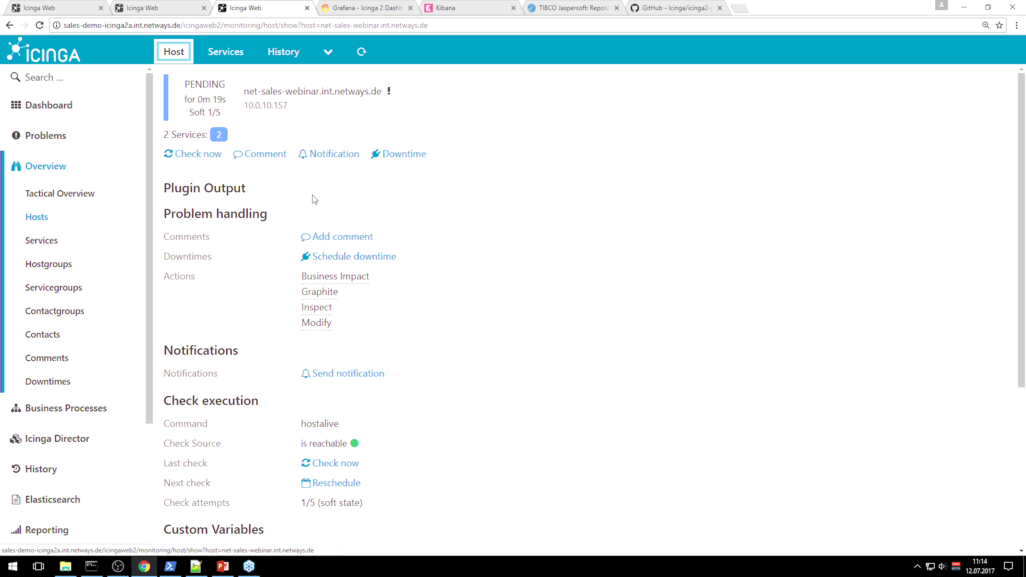
{"action": "left_click", "coordinate": [226, 52]}
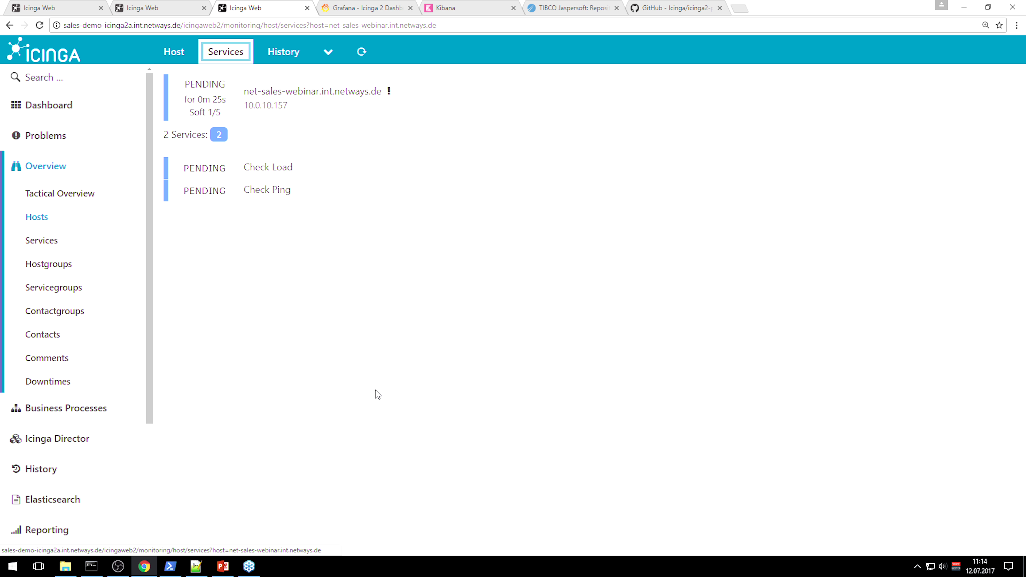
- Switch to Notepad++ and highlight the Director URL, the auth token value and the JSON host object in Icinga2Agent.ps1
{"action": "left_click", "coordinate": [196, 567]}
{"action": "left_click_drag", "start_coordinate": [285, 463], "coordinate": [705, 462]}
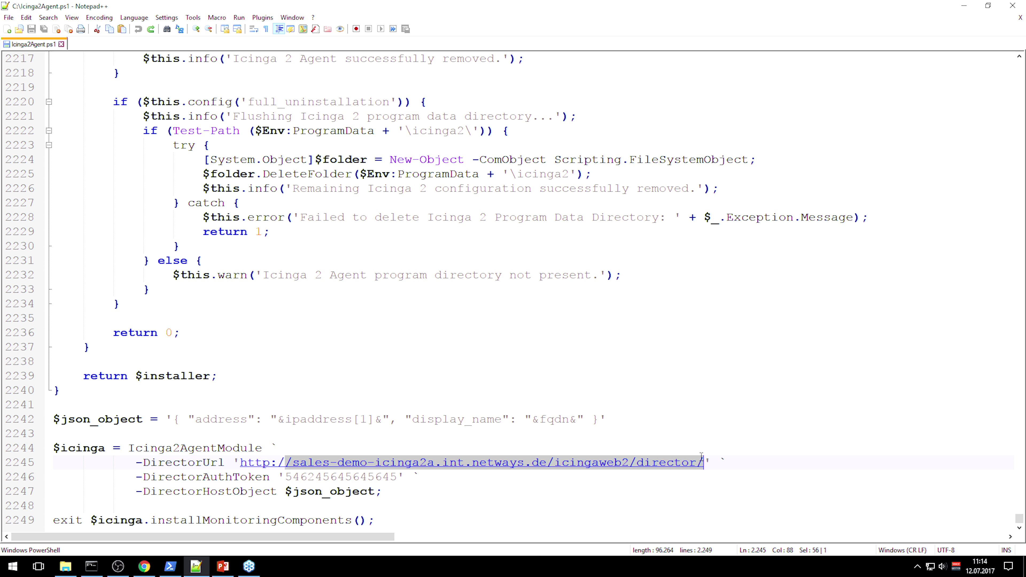
{"action": "left_click_drag", "start_coordinate": [281, 476], "coordinate": [404, 477]}
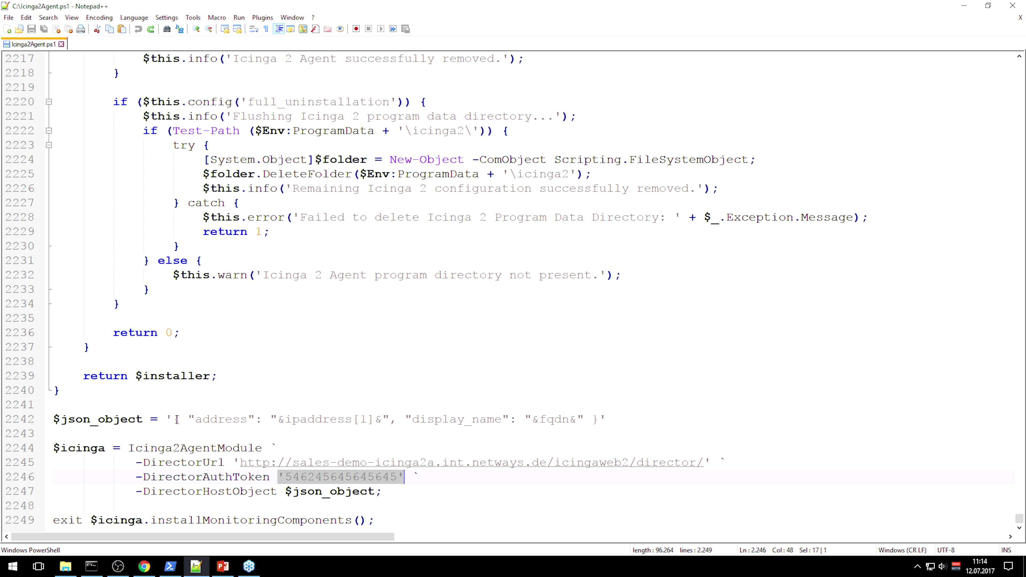
{"action": "left_click_drag", "start_coordinate": [177, 420], "coordinate": [602, 419]}
{"action": "left_click", "coordinate": [526, 448]}
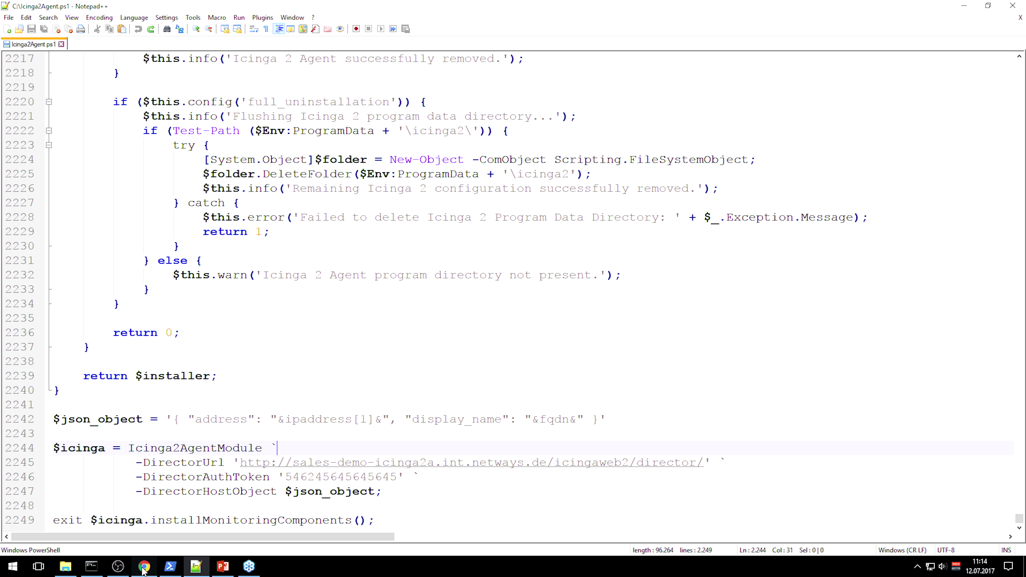
- Switch back to Chrome and set the agent version to 2.6.2 in the Self Service API settings of Director's infrastructure
{"action": "mouse_move", "coordinate": [144, 566]}
{"action": "left_click", "coordinate": [141, 498]}
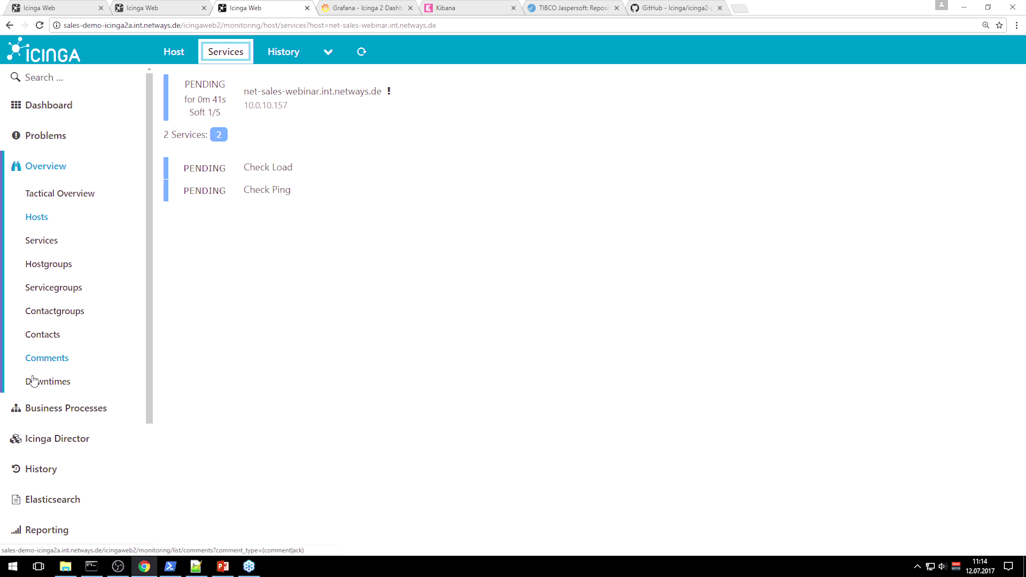
{"action": "left_click", "coordinate": [18, 438]}
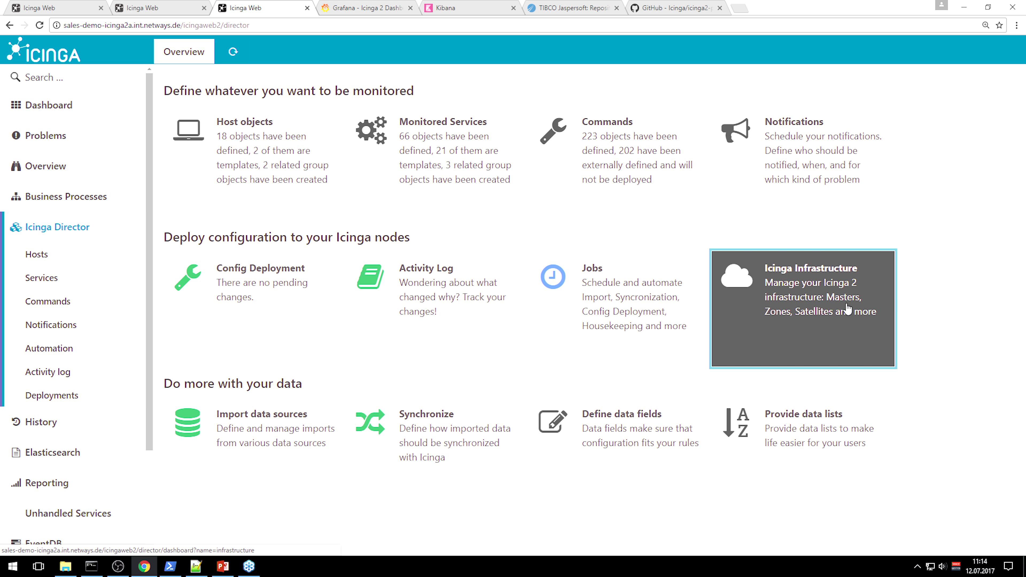
{"action": "left_click", "coordinate": [847, 310]}
{"action": "left_click", "coordinate": [809, 242]}
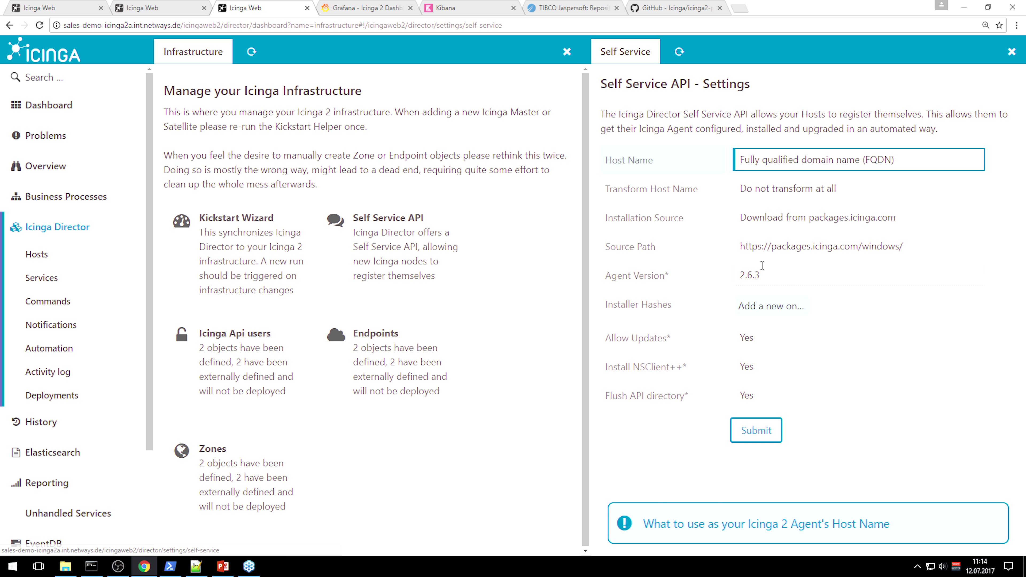
{"action": "left_click", "coordinate": [800, 279]}
{"action": "key", "text": "BackSpace"}
{"action": "type", "text": "2"}
{"action": "key", "text": "Return"}
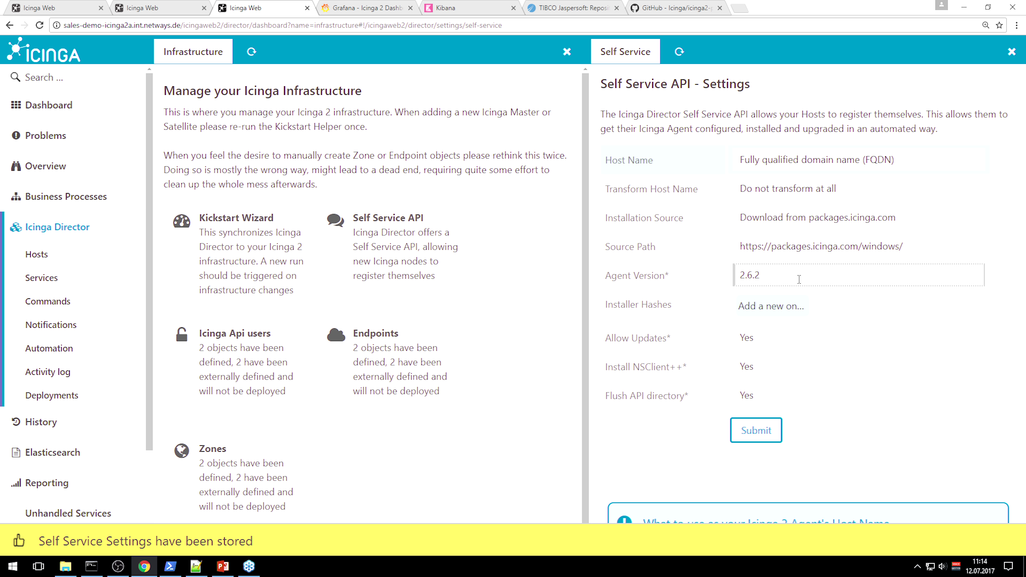
- Keep the NSClient++ installation and API directory flush options at Yes and submit the Self Service API settings
{"action": "left_click", "coordinate": [769, 372]}
{"action": "left_click", "coordinate": [765, 386]}
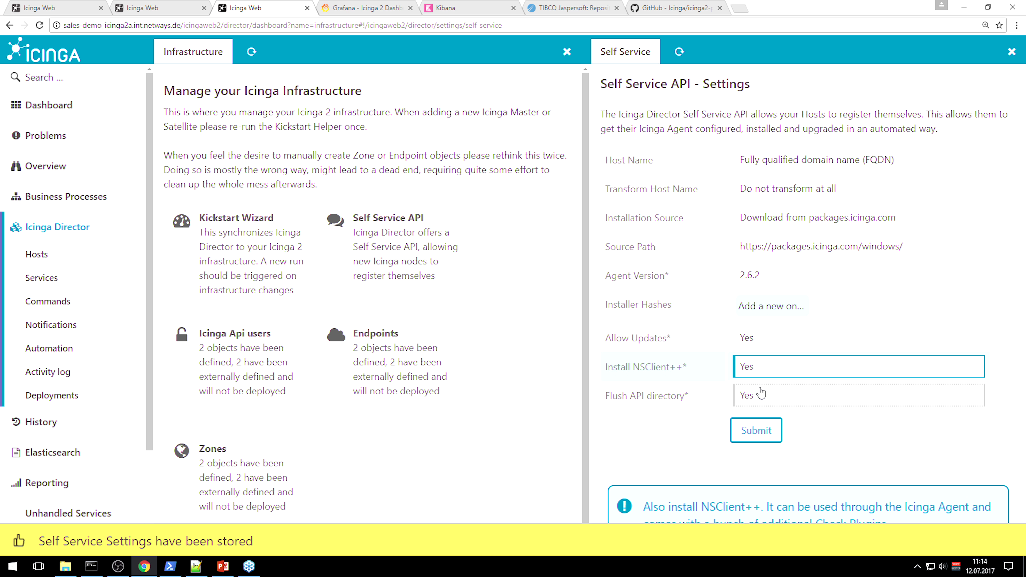
{"action": "left_click", "coordinate": [760, 372]}
{"action": "left_click", "coordinate": [762, 398]}
{"action": "left_click", "coordinate": [762, 372]}
{"action": "left_click", "coordinate": [762, 385]}
{"action": "left_click", "coordinate": [755, 431]}
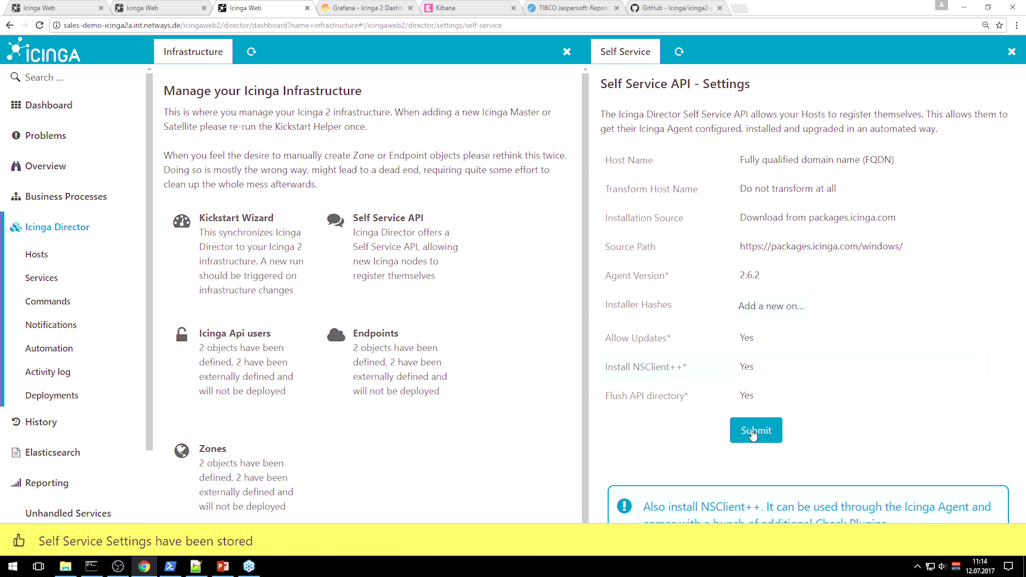
- Run .\Icinga2Agent.ps1 in the PowerShell console, return to Chrome and highlight the Self Service API settings heading
{"action": "left_click", "coordinate": [91, 566]}
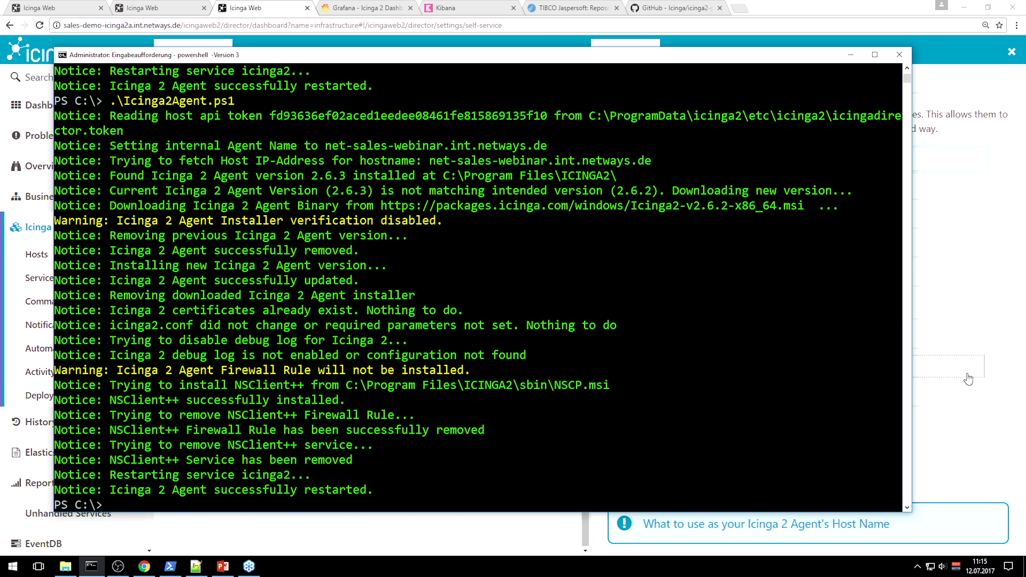
{"action": "left_click", "coordinate": [1006, 366]}
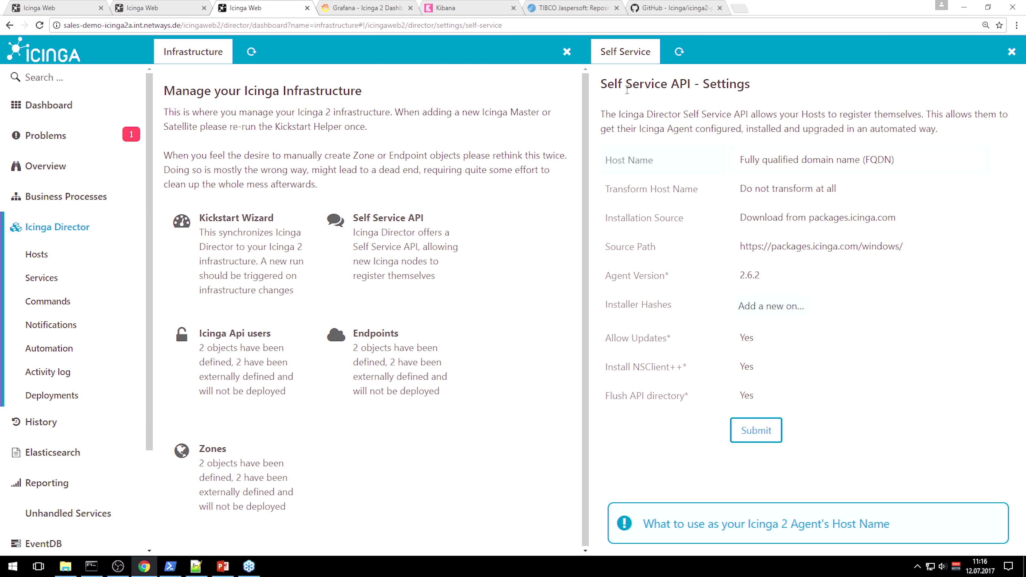
{"action": "left_click_drag", "start_coordinate": [614, 84], "coordinate": [760, 89]}
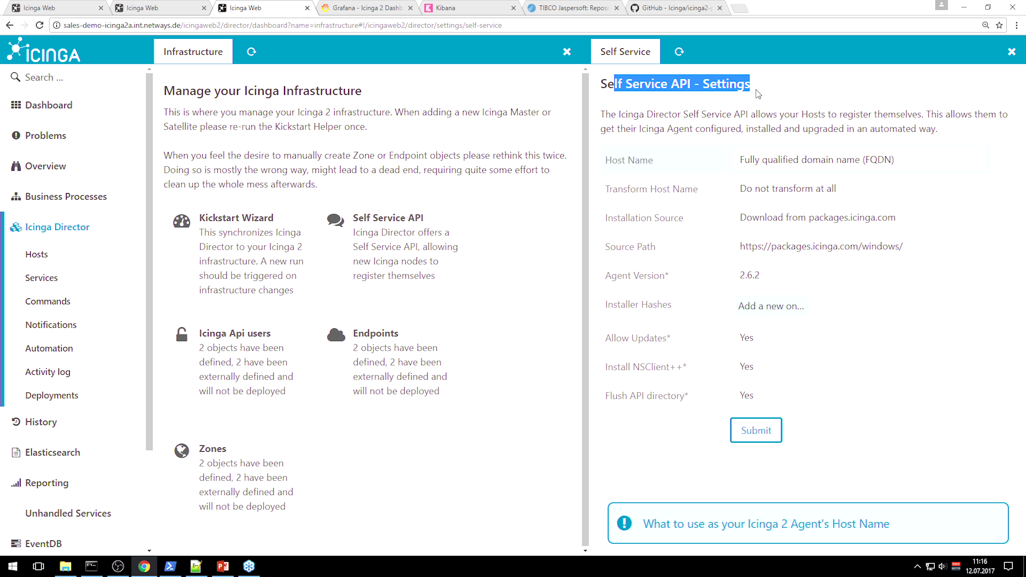
{"action": "left_click", "coordinate": [761, 96]}
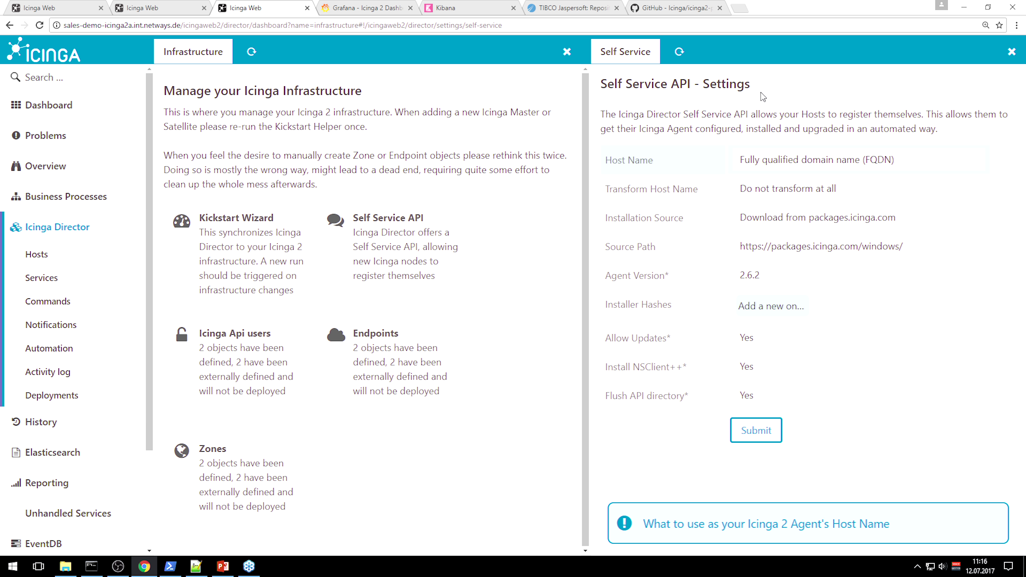
- Schedule an immediate check for host net-sales-webinar.int.netways.de and refresh its details at full width
{"action": "left_click", "coordinate": [43, 166]}
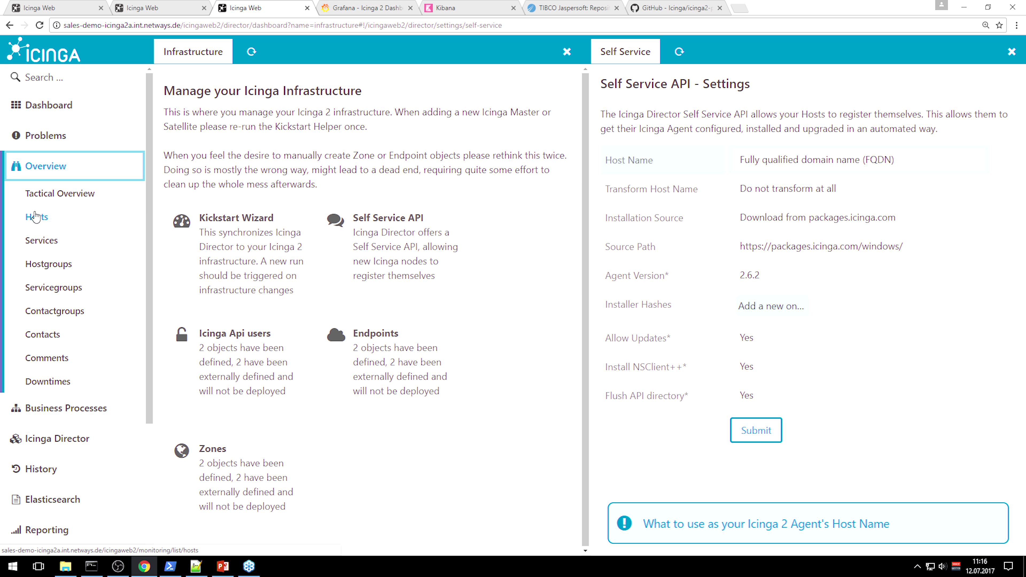
{"action": "left_click", "coordinate": [49, 219]}
{"action": "left_click", "coordinate": [419, 382]}
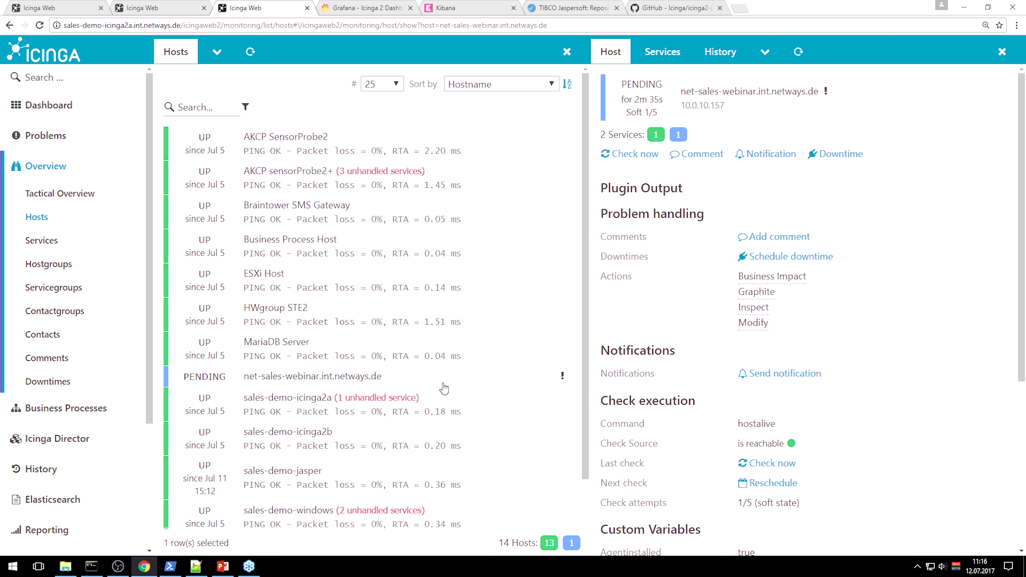
{"action": "left_click", "coordinate": [767, 463]}
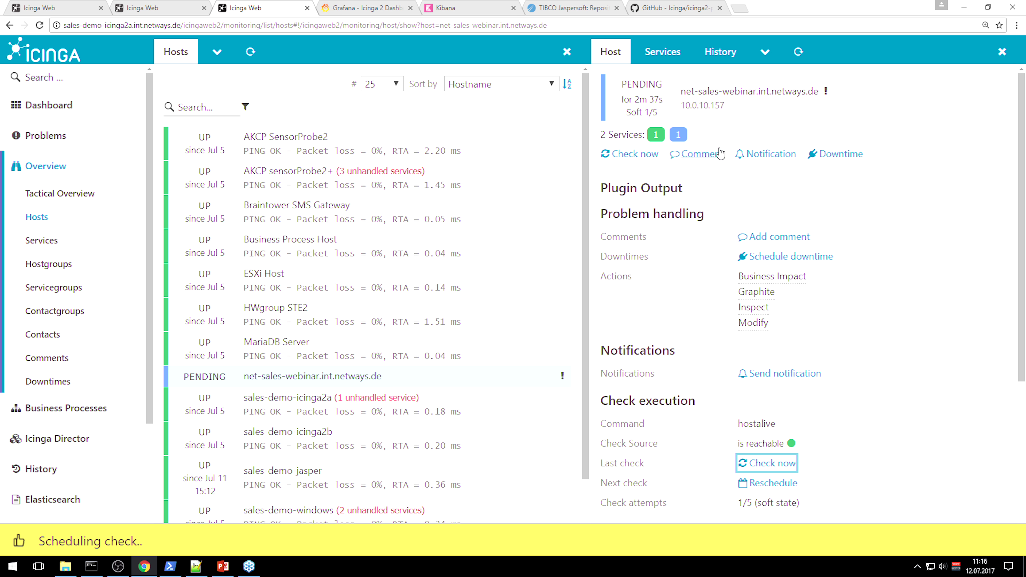
{"action": "left_click", "coordinate": [573, 63]}
{"action": "left_click", "coordinate": [362, 52]}
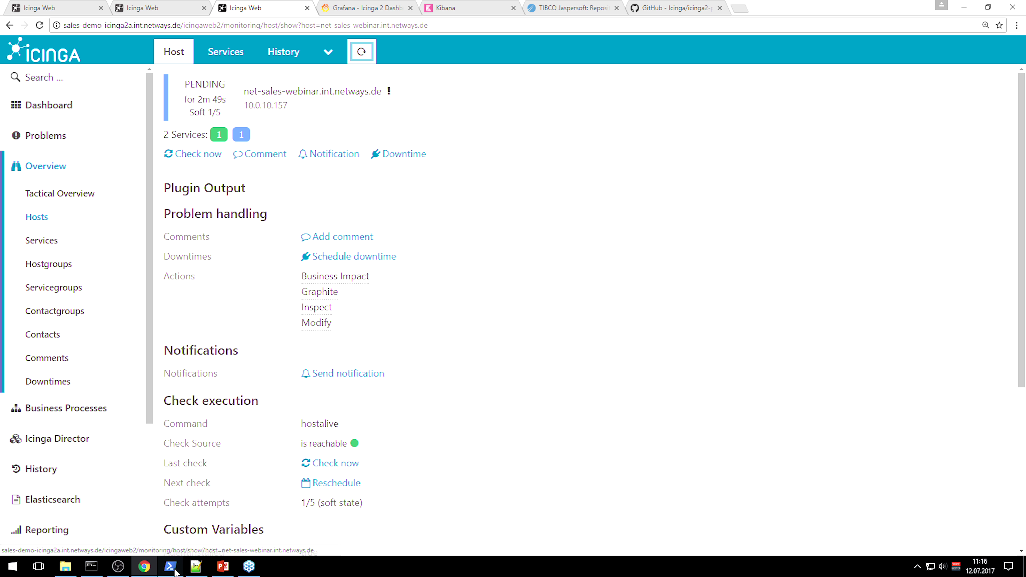
- In Notepad++, add -AgentAddFirewallRule $TRUE after $json_object in the Icinga2AgentModule call and save the script
{"action": "key", "text": "alt+Tab"}
{"action": "key", "text": "Down"}
{"action": "key", "text": "End"}
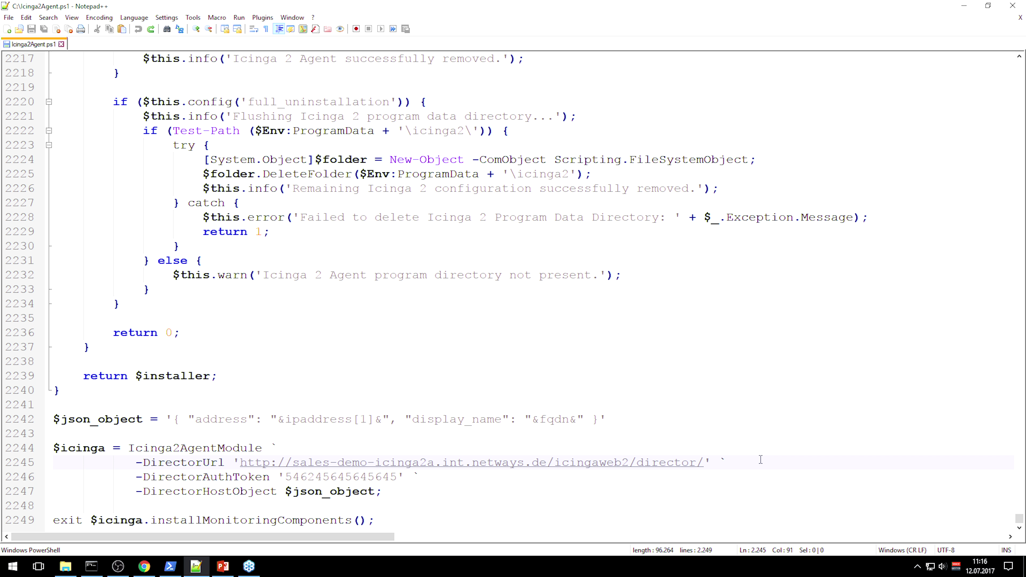
{"action": "left_click", "coordinate": [447, 489]}
{"action": "type", "text": "-Agd"}
{"action": "key", "text": "BackSpace"}
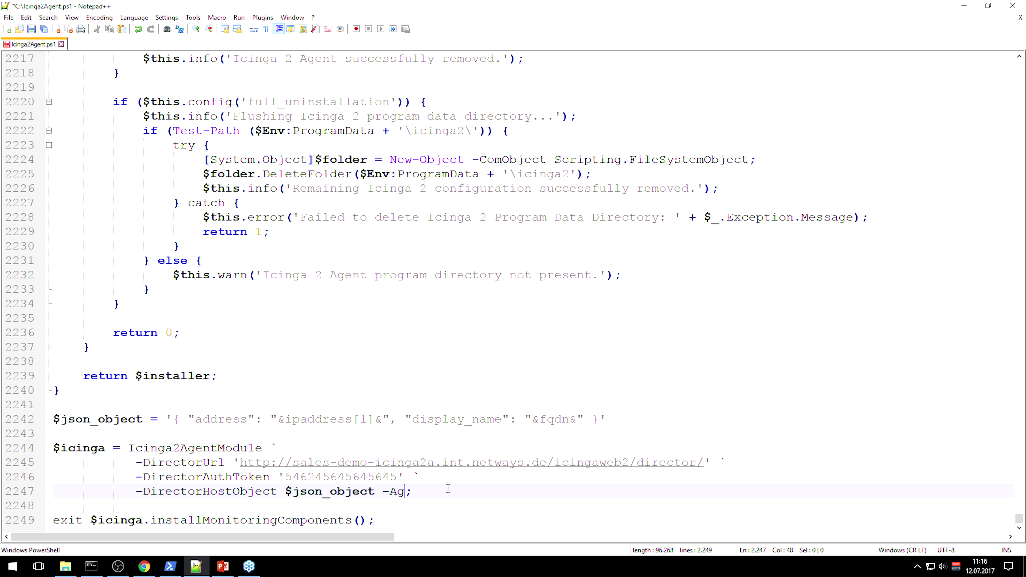
{"action": "type", "text": "ent"}
{"action": "key", "text": "Down"}
{"action": "key", "text": "Return"}
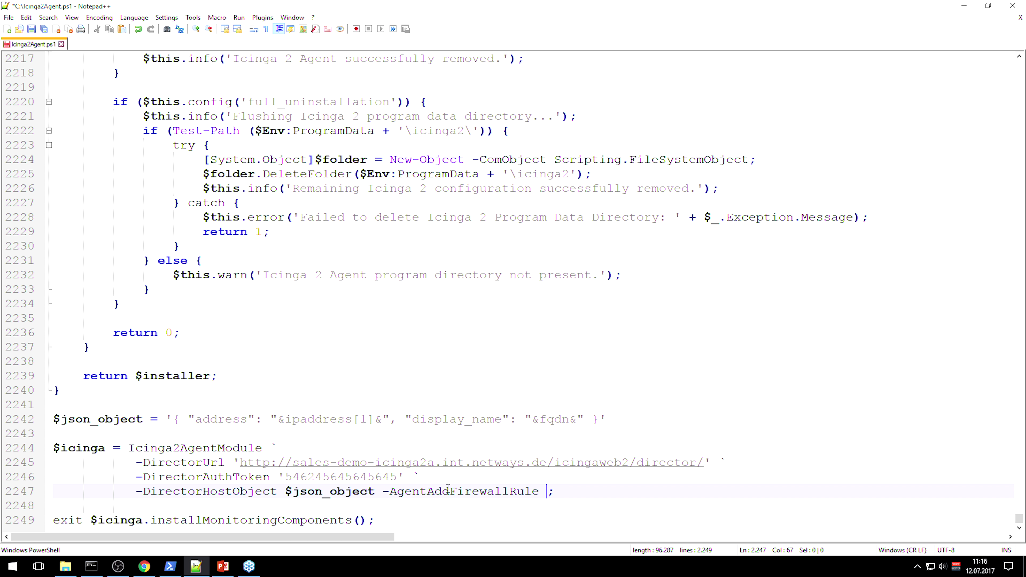
{"action": "type", "text": "$TRUE"}
{"action": "key", "text": "ctrl+s"}
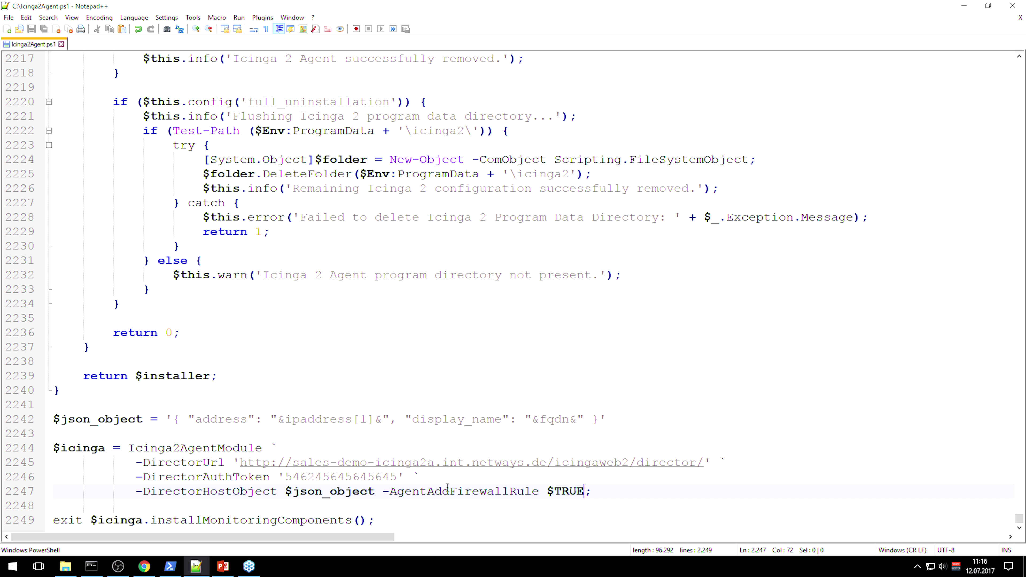
- Rerun the edited Icinga2Agent.ps1 script in the PowerShell console
{"action": "left_click", "coordinate": [92, 567]}
{"action": "key", "text": "Up"}
{"action": "key", "text": "Return"}
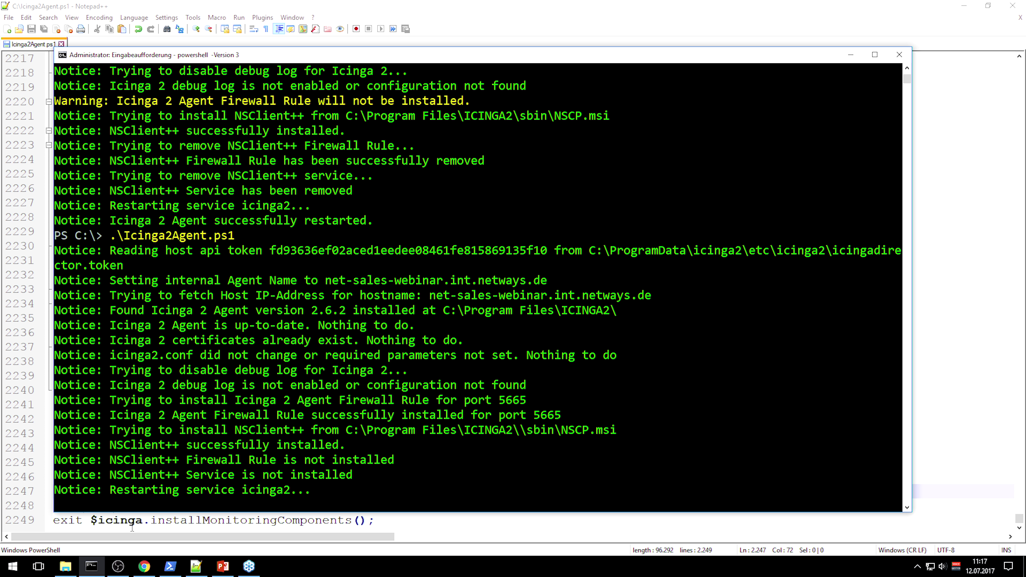
- Return to Chrome and examine the new host's state, plugin output, performance data, check execution and custom variables
{"action": "left_click", "coordinate": [144, 566]}
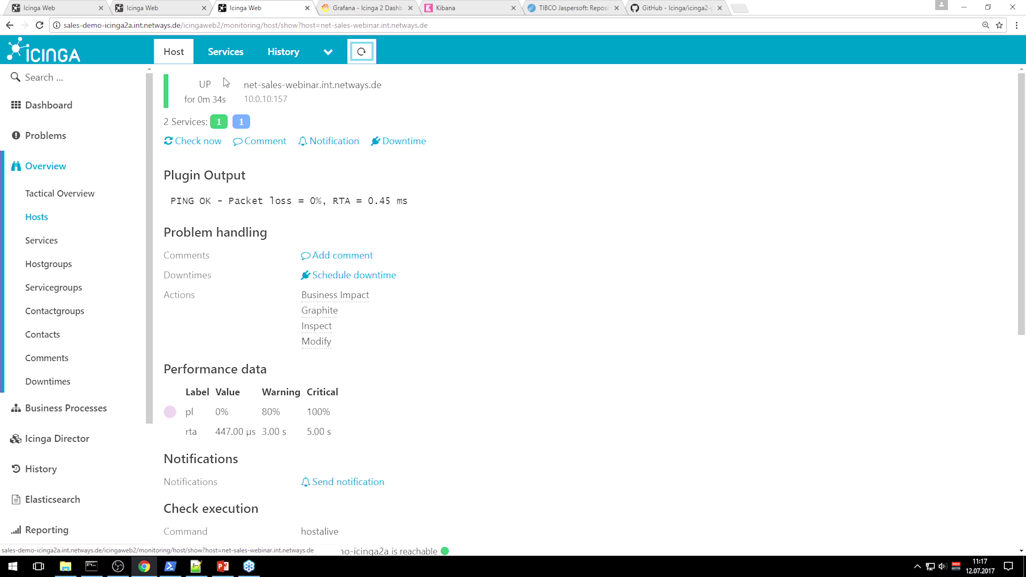
{"action": "left_click_drag", "start_coordinate": [218, 94], "coordinate": [328, 100]}
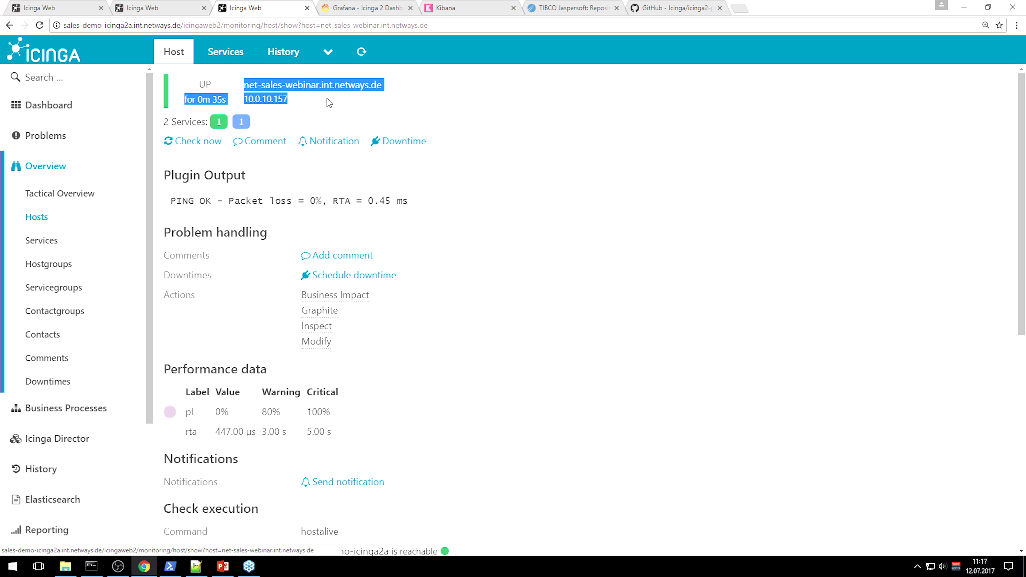
{"action": "left_click", "coordinate": [646, 265]}
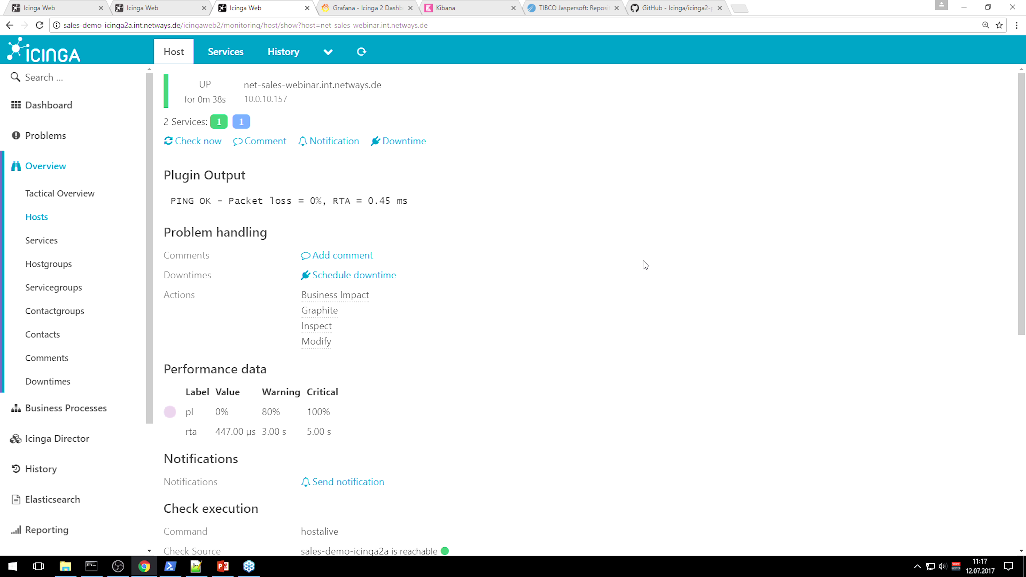
{"action": "scroll", "coordinate": [524, 378], "scroll_direction": "down", "scroll_amount": 8}
{"action": "scroll", "coordinate": [502, 392], "scroll_direction": "up", "scroll_amount": 3}
{"action": "scroll", "coordinate": [484, 389], "scroll_direction": "down", "scroll_amount": 4}
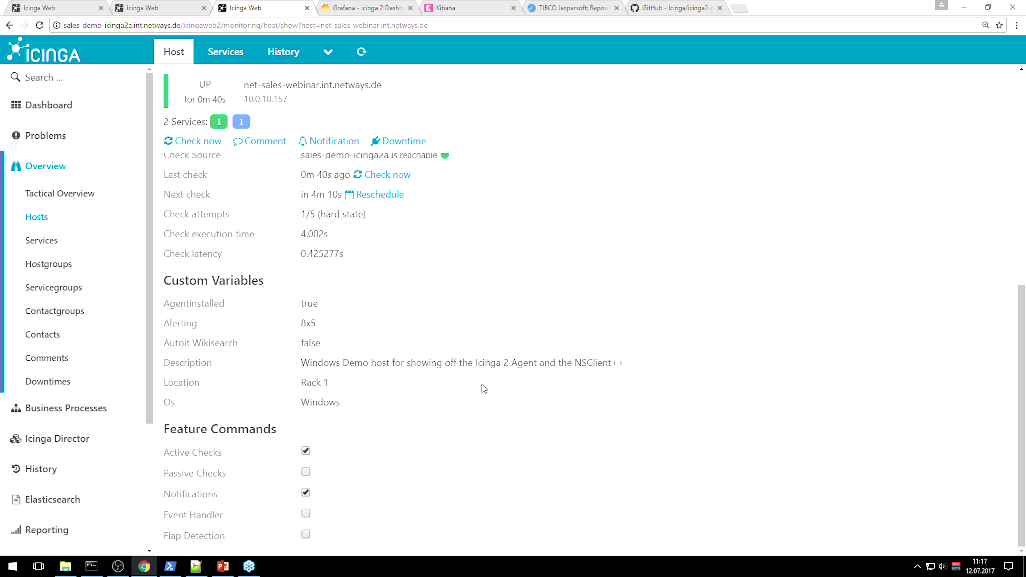
{"action": "scroll", "coordinate": [484, 389], "scroll_direction": "up", "scroll_amount": 9}
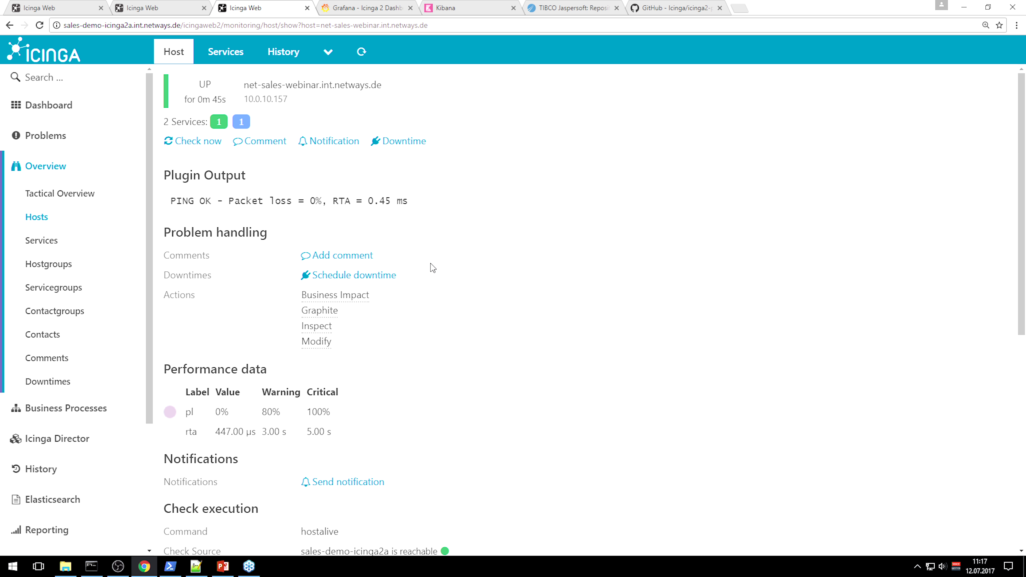
{"action": "left_click", "coordinate": [48, 175]}
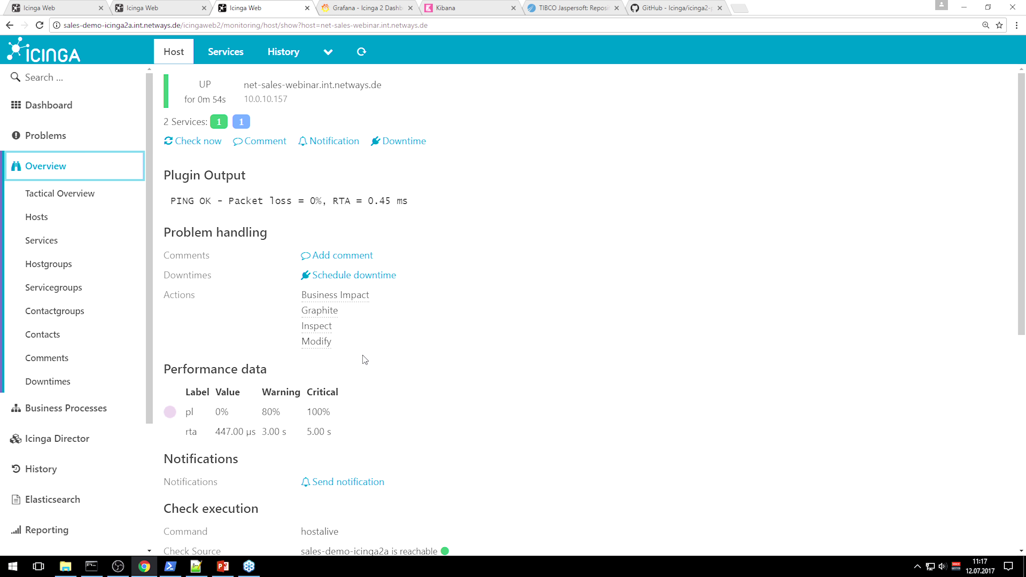
{"action": "scroll", "coordinate": [108, 356], "scroll_direction": "down", "scroll_amount": 4}
{"action": "scroll", "coordinate": [109, 357], "scroll_direction": "up", "scroll_amount": 4}
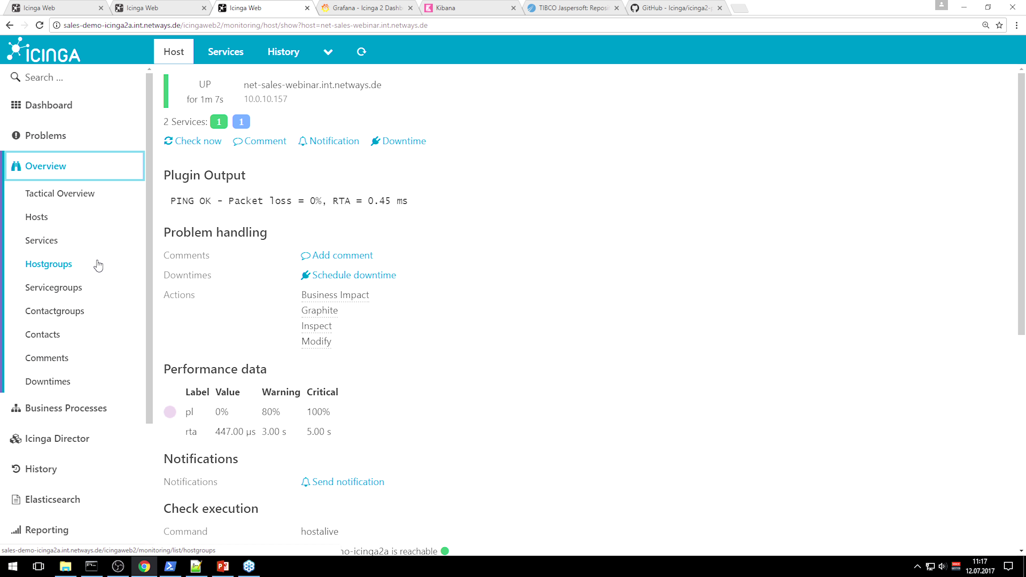
- Switch to the first Icinga Web browser tab, close the adjacent duplicate tab and open the dashboard
{"action": "key", "text": "ctrl+1"}
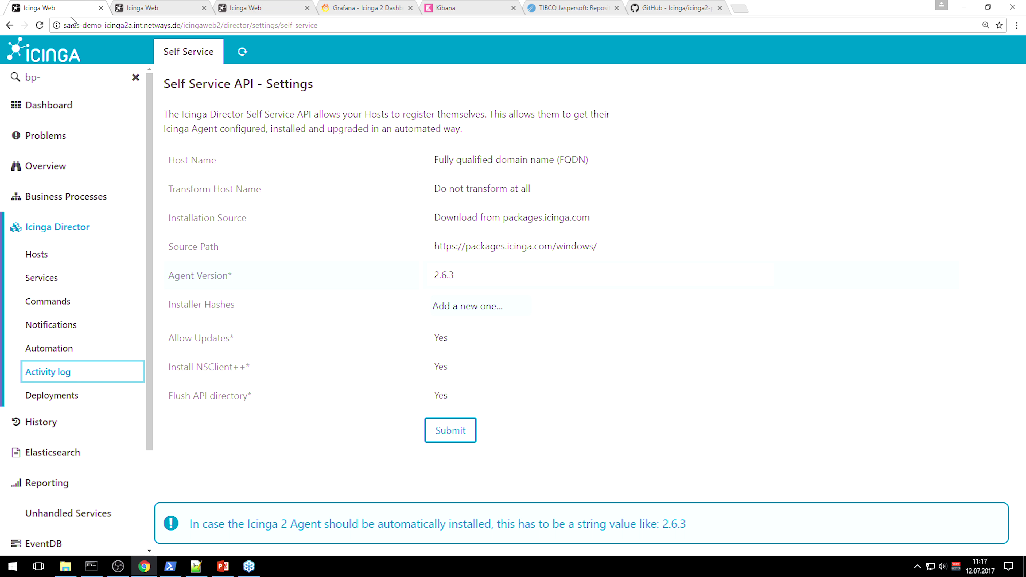
{"action": "middle_click", "coordinate": [167, 5]}
{"action": "left_click", "coordinate": [49, 105]}
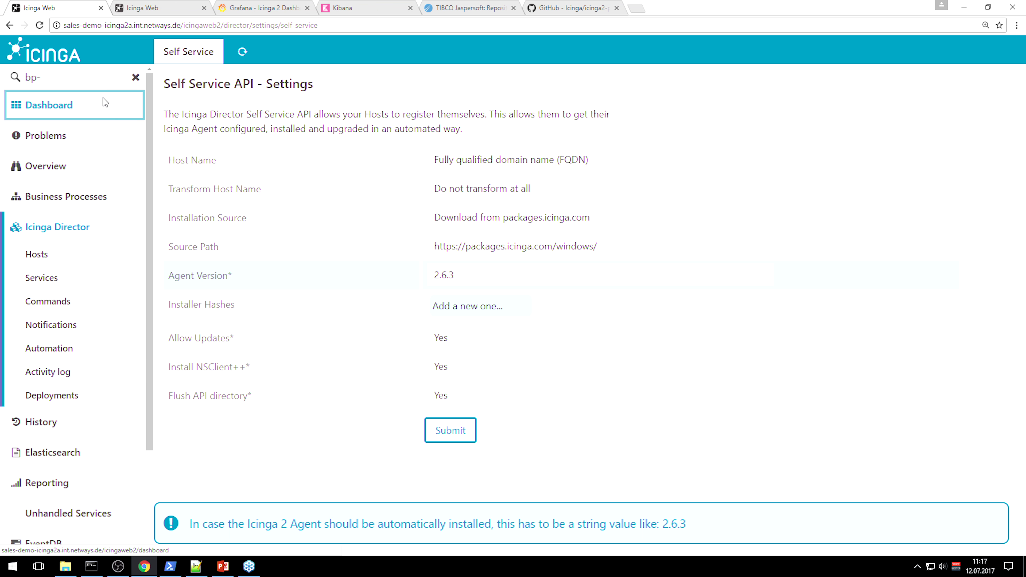